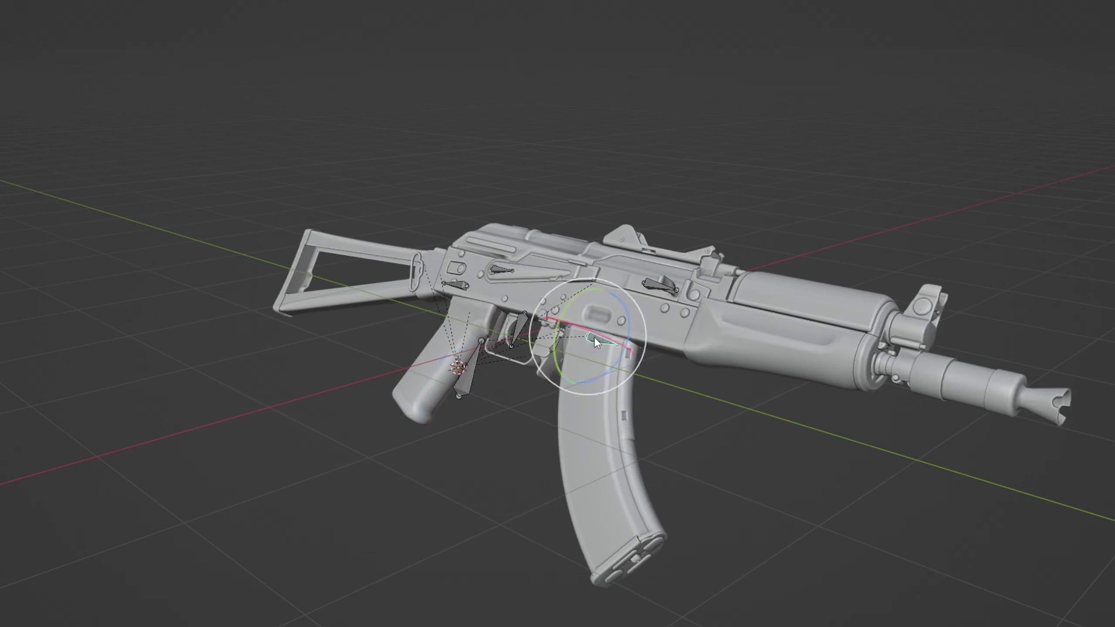
pyautogui.moveTo(594, 336); pyautogui.dragTo(569, 498)
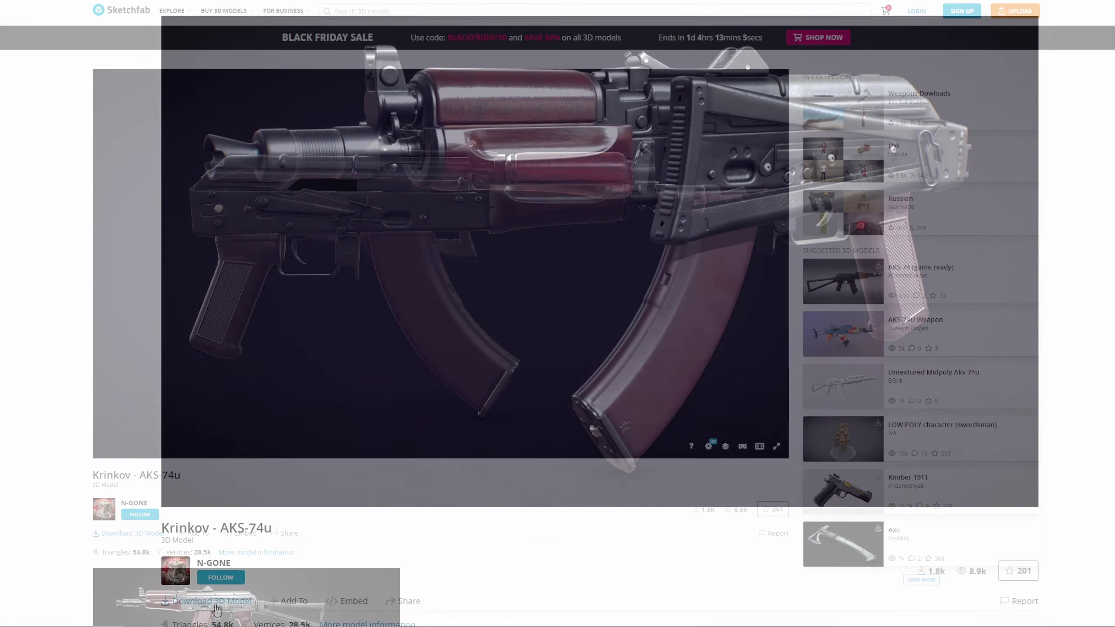
# Step: Download the Krinkov - AKS-74u model in its original FBX format
pyautogui.click(132, 534)
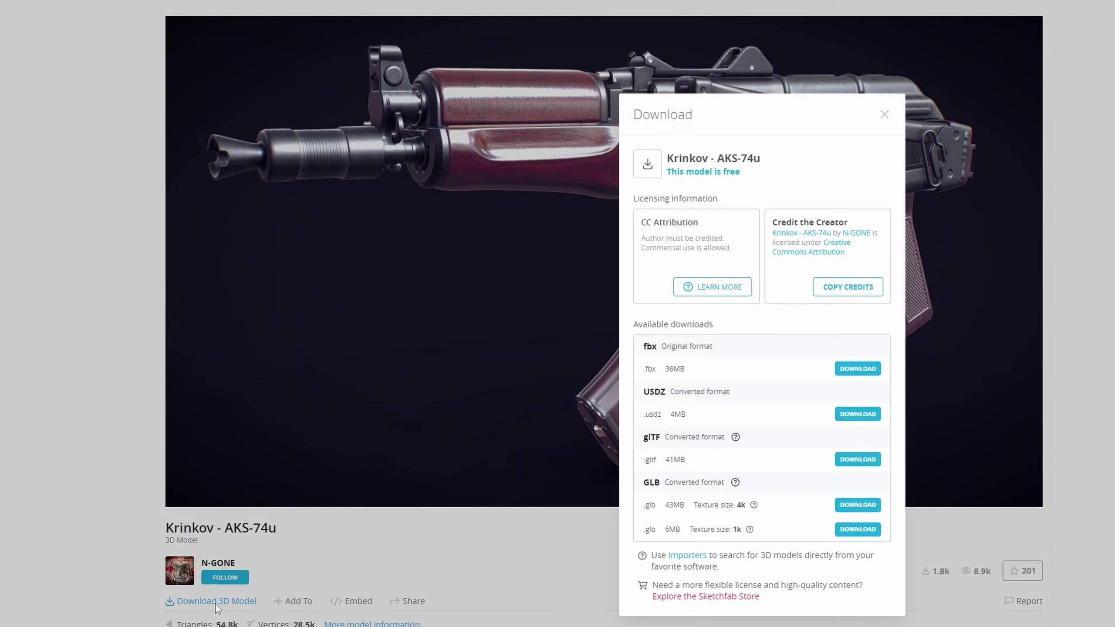
pyautogui.click(859, 369)
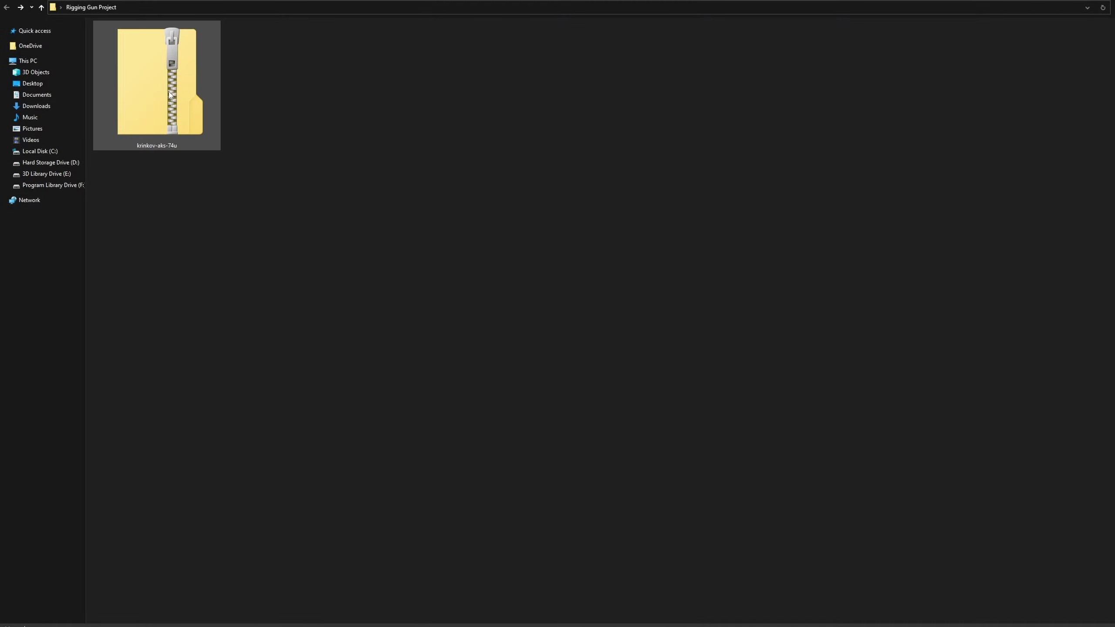
# Step: Extract the krinkov-aks-74u archive into its own folder with 7-Zip and delete the archive
pyautogui.rightClick(179, 85)
pyautogui.moveTo(155, 146)
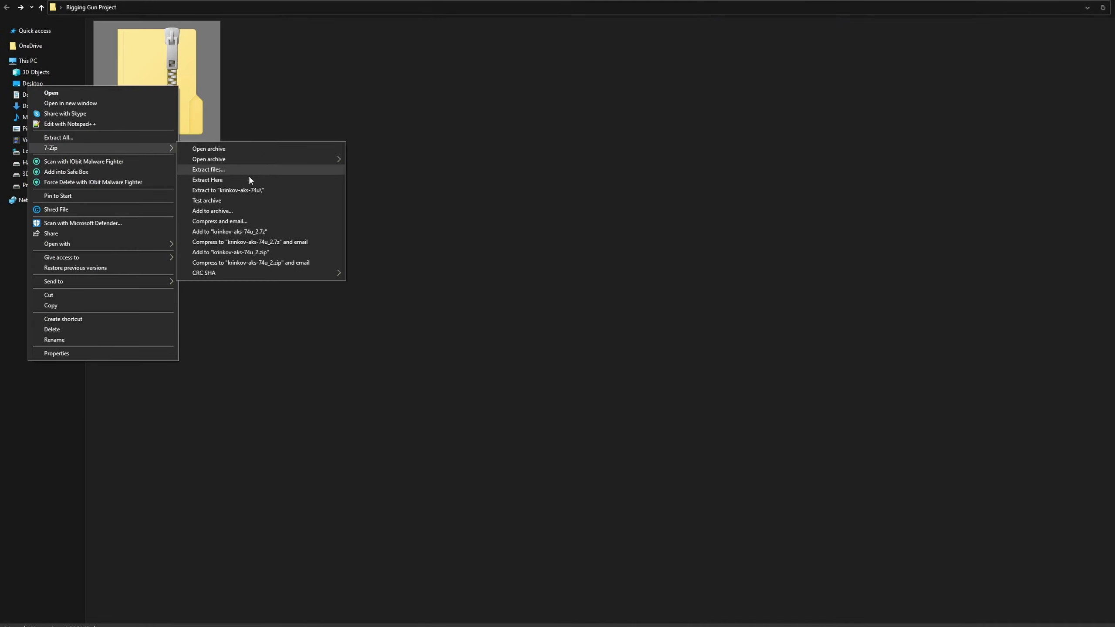
pyautogui.click(254, 190)
pyautogui.press('Delete')
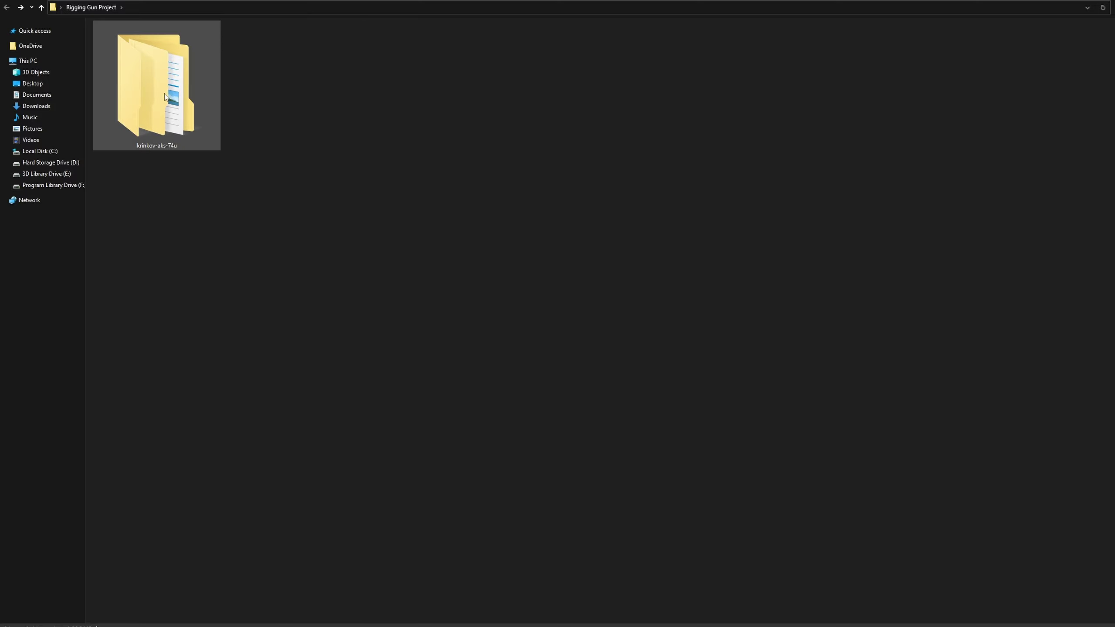
# Step: Open the source folder inside krinkov-aks-74u and copy its folder path
pyautogui.doubleClick(166, 97)
pyautogui.doubleClick(110, 38)
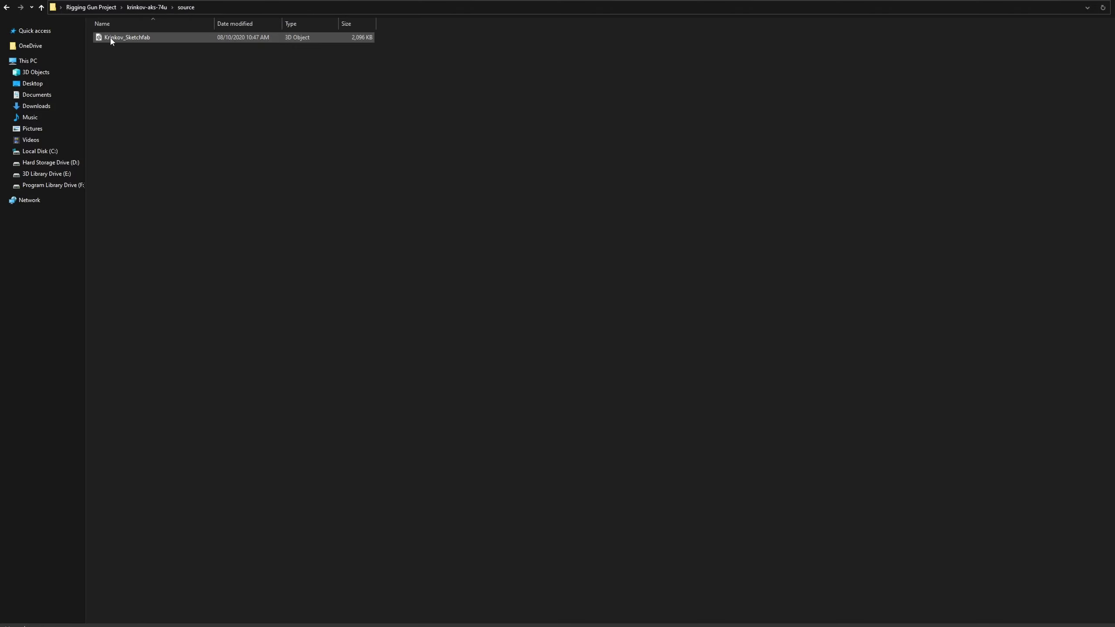
pyautogui.click(214, 8)
pyautogui.rightClick(214, 8)
pyautogui.click(113, 38)
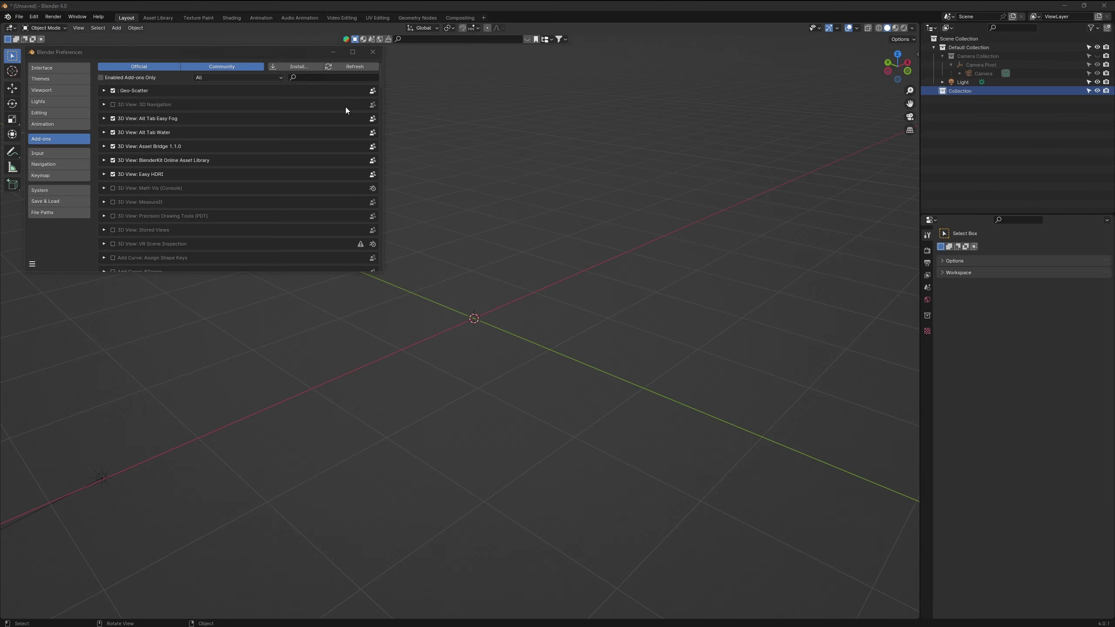
# Step: Enable the Import-Export: FBX format add-on in Blender and close the preferences
pyautogui.write('BX')
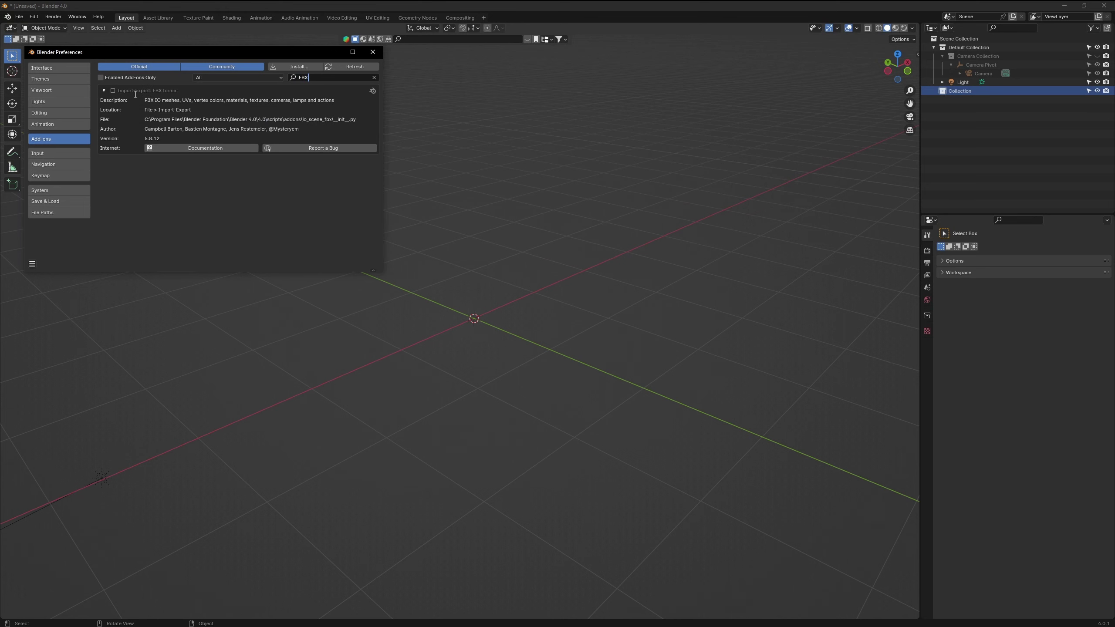
pyautogui.click(113, 91)
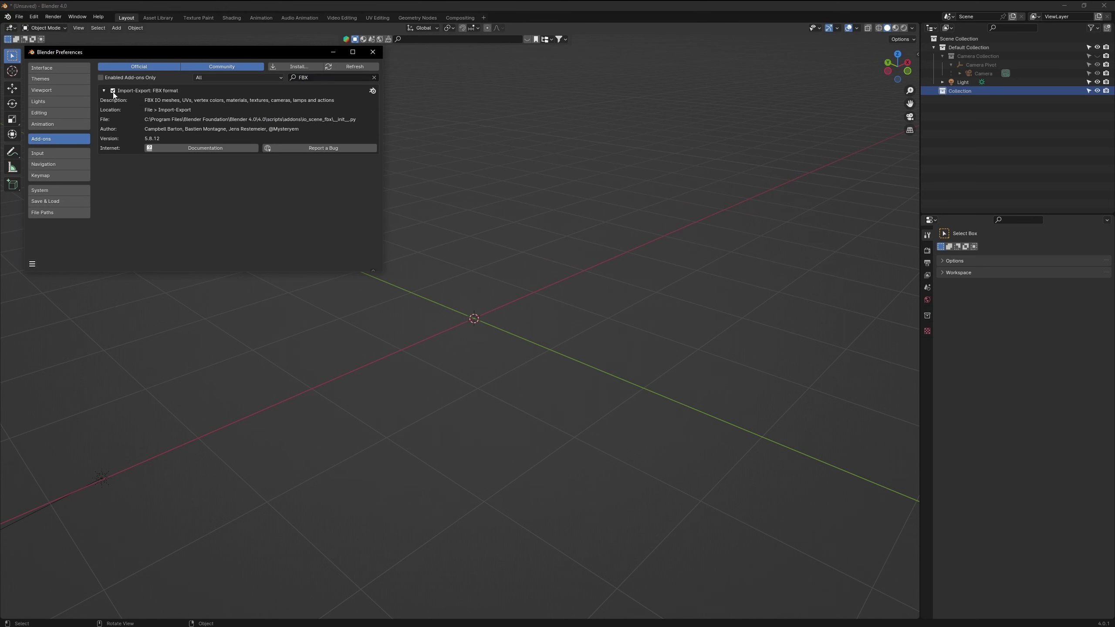
pyautogui.click(373, 52)
# Step: Import Krinkov_Sketchfab.fbx as FBX from the copied source folder path
pyautogui.click(25, 18)
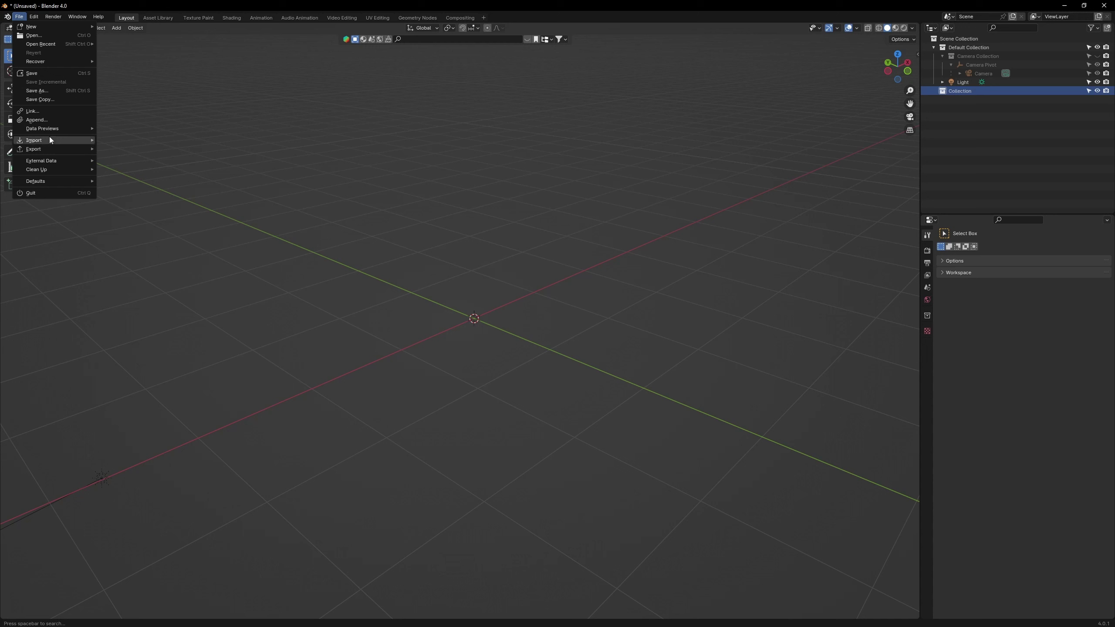
pyautogui.moveTo(51, 139)
pyautogui.click(123, 297)
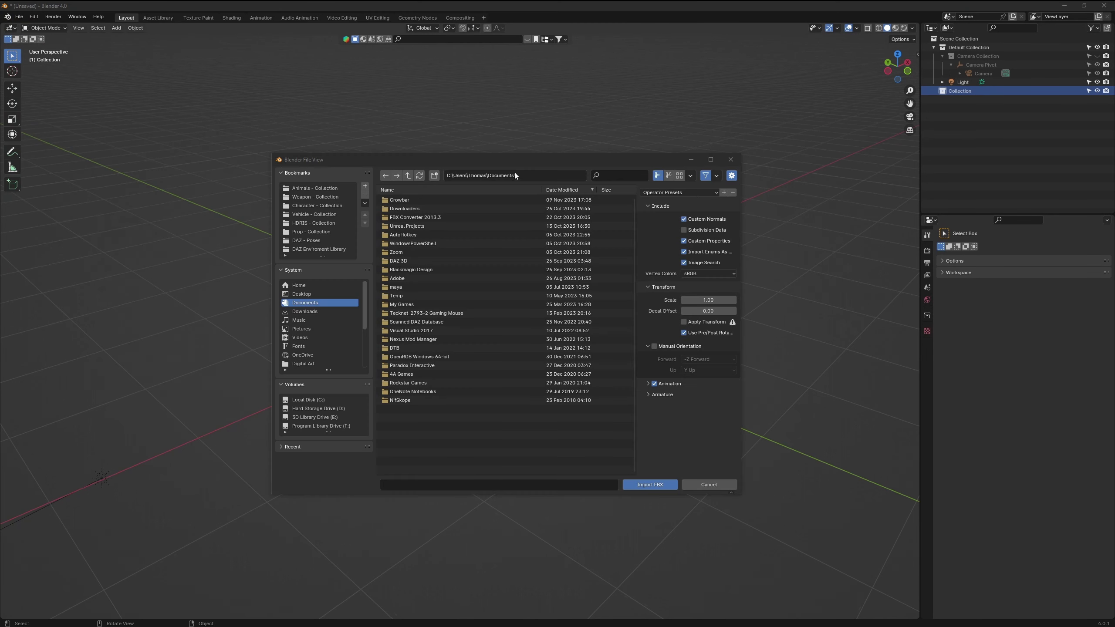
pyautogui.click(514, 174)
pyautogui.hotkey('ctrl', 'v')
pyautogui.press('Return')
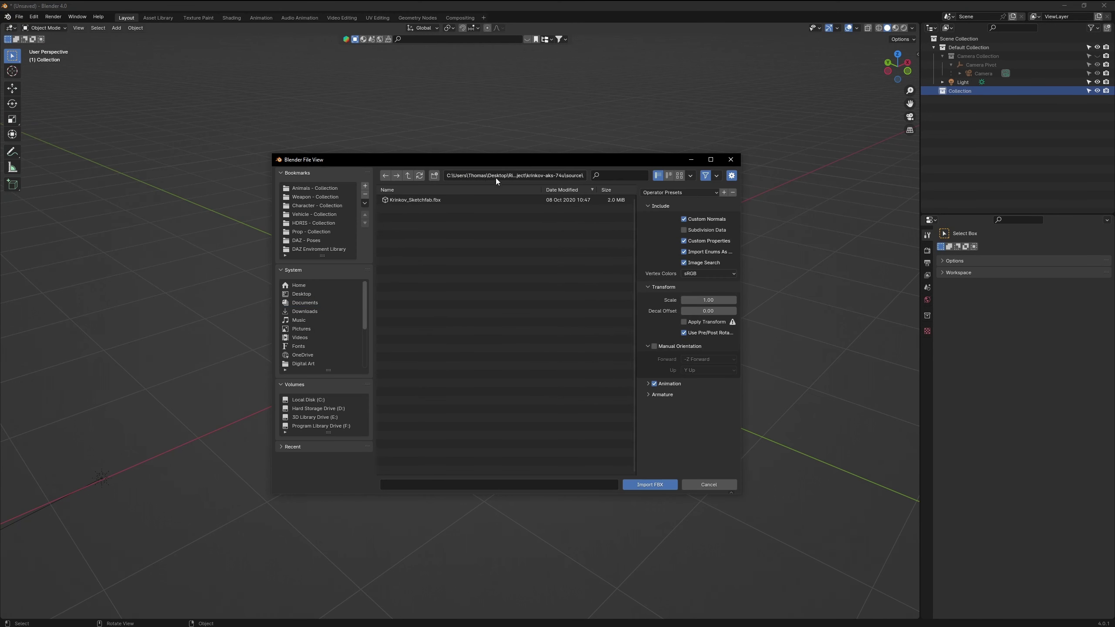
pyautogui.click(454, 200)
pyautogui.click(658, 484)
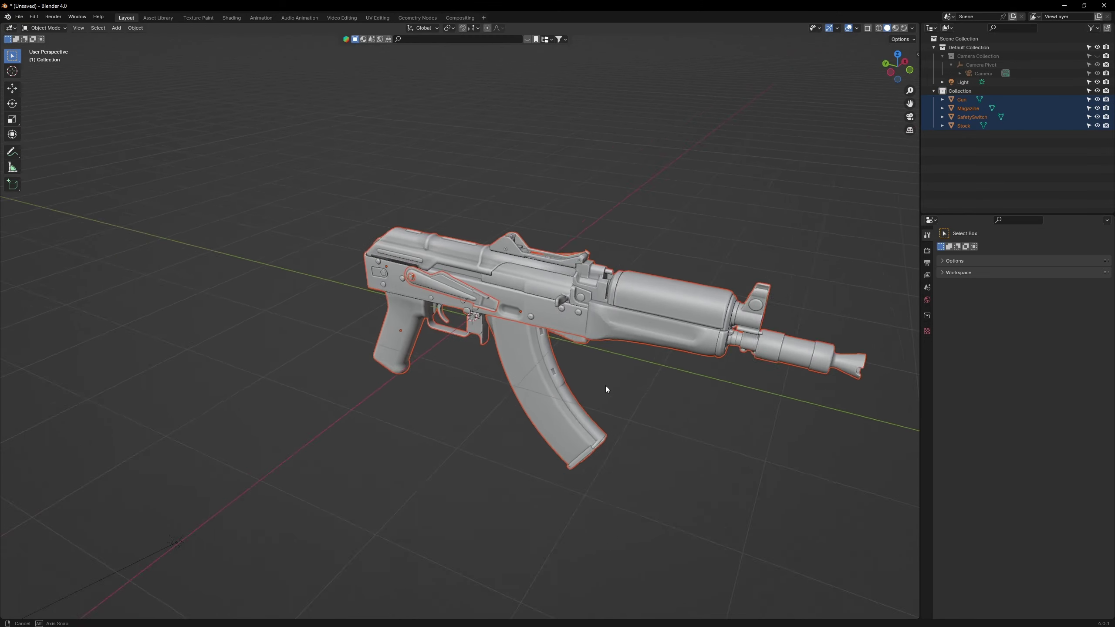
# Step: Open the gun body's material in the Shading workspace and enlarge the node editor area
pyautogui.moveTo(605, 385); pyautogui.dragTo(658, 374, button='middle')
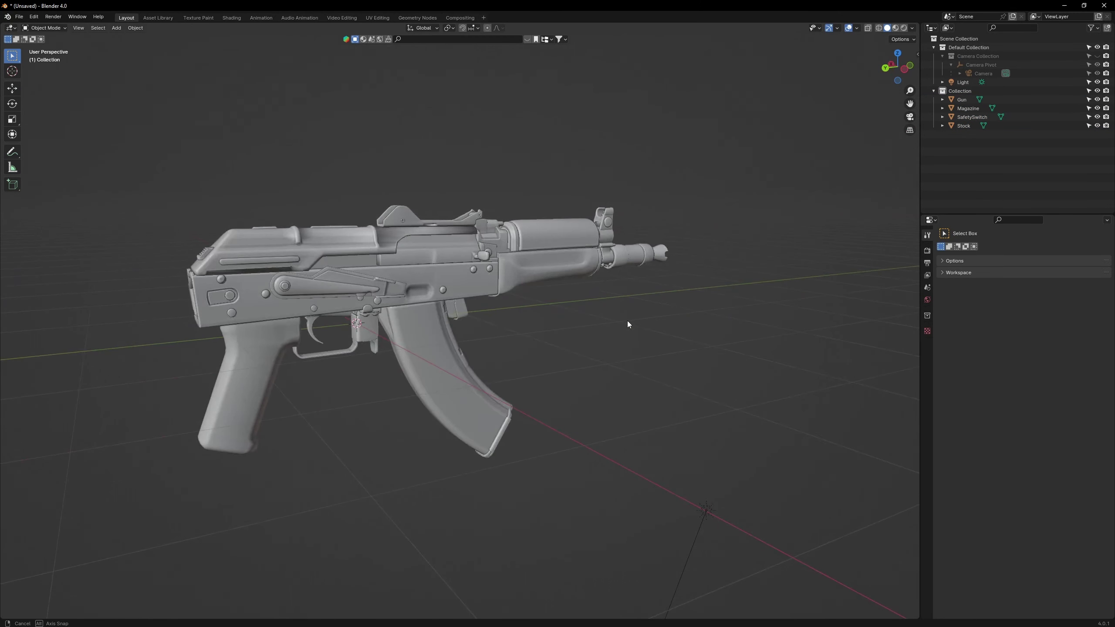
pyautogui.moveTo(627, 324); pyautogui.dragTo(615, 330, button='middle')
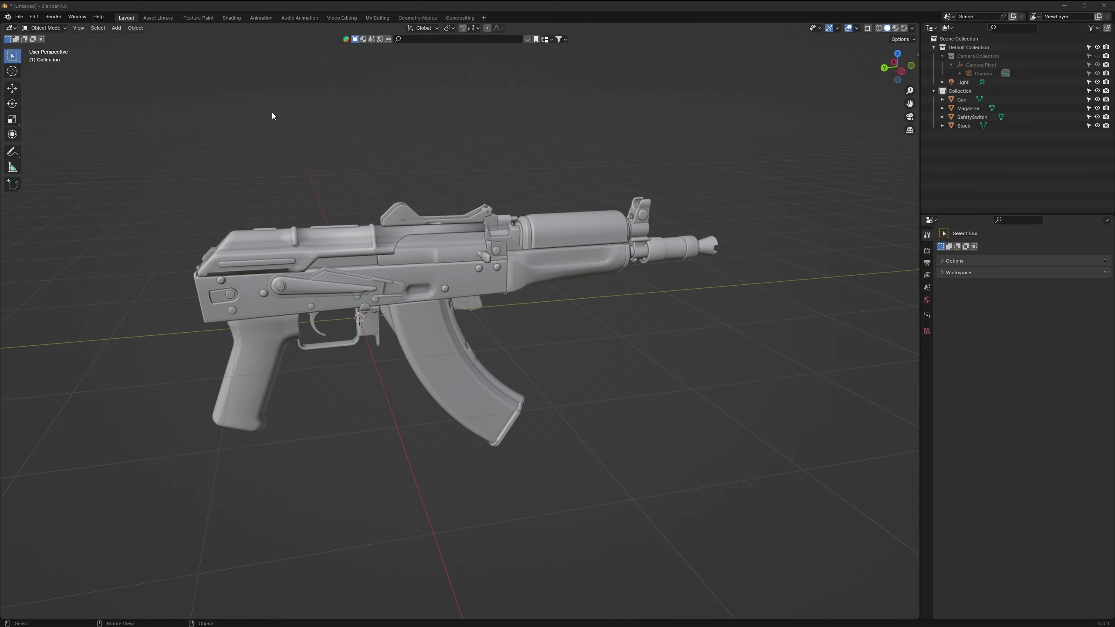
pyautogui.click(229, 18)
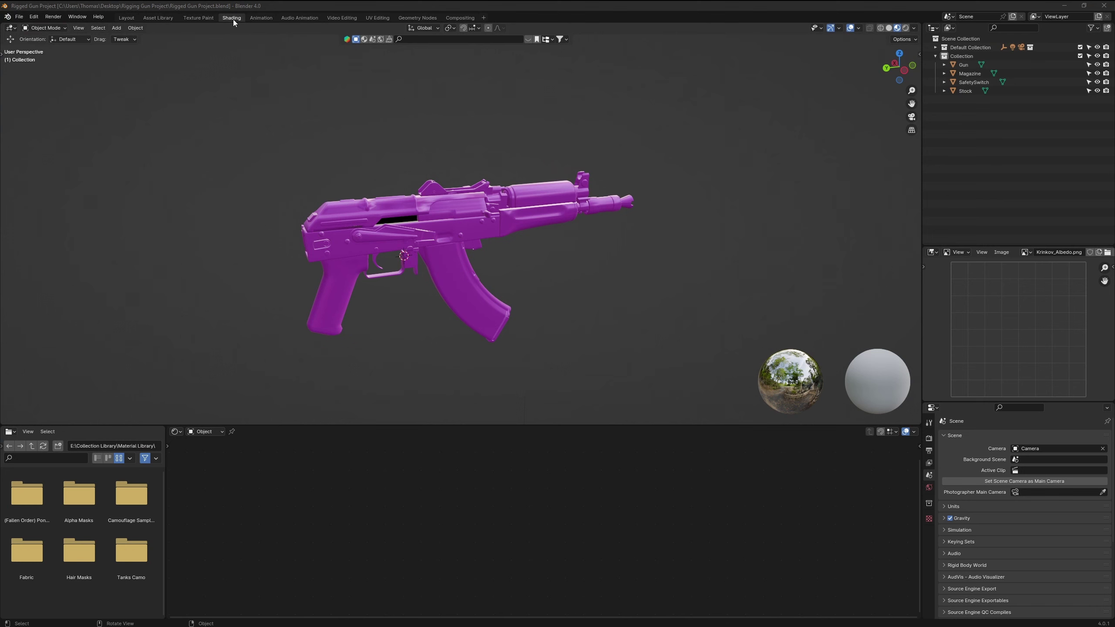
pyautogui.click(483, 211)
pyautogui.keyDown('alt'); pyautogui.moveTo(483, 211); pyautogui.dragTo(435, 186, button='middle'); pyautogui.keyUp('alt')
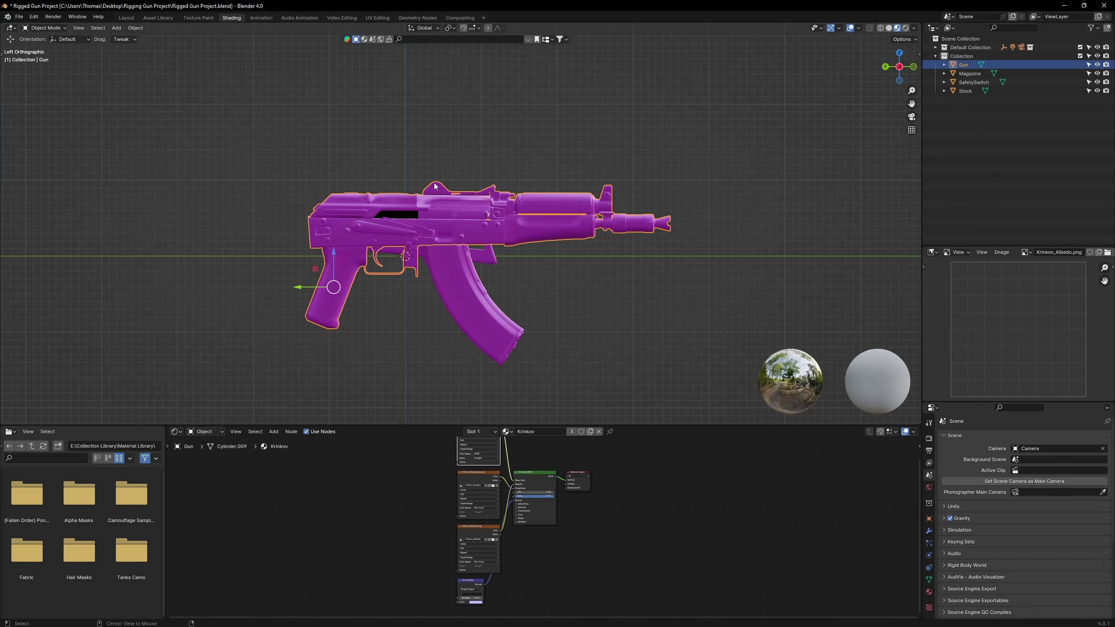
pyautogui.moveTo(424, 424); pyautogui.dragTo(428, 184)
pyautogui.scroll(2, 463, 105)
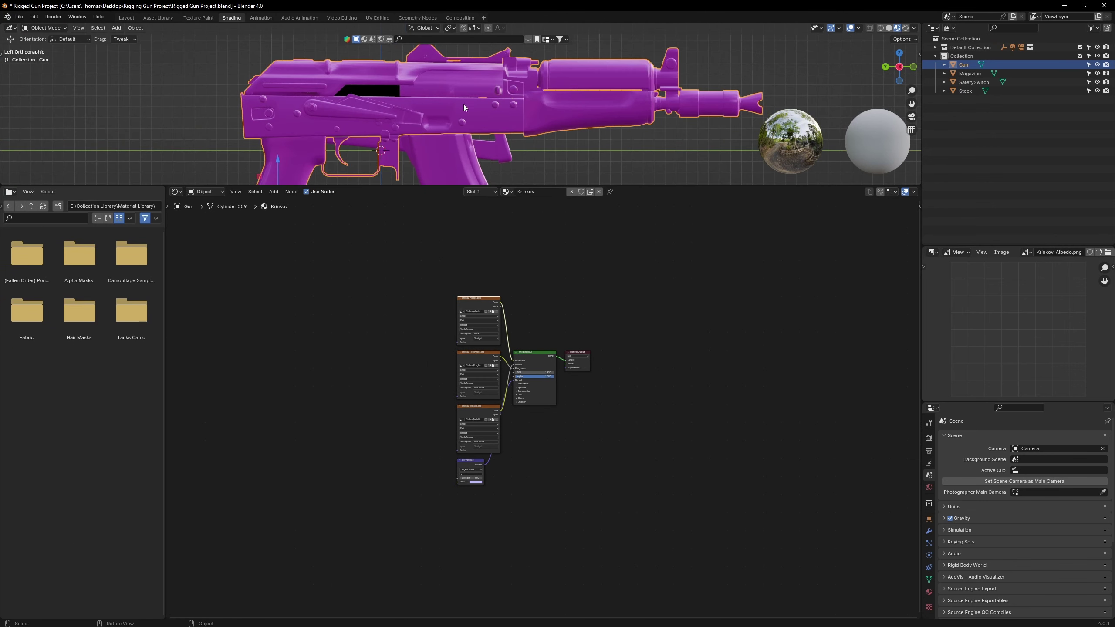
# Step: Delete the three image texture nodes from the gun's Krinkov material
pyautogui.scroll(6, 520, 377)
pyautogui.click(457, 254)
pyautogui.keyDown('shift'); pyautogui.click(457, 339); pyautogui.keyUp('shift')
pyautogui.keyDown('shift'); pyautogui.click(457, 427); pyautogui.keyUp('shift')
pyautogui.press('x')
# Step: Add the Krinkov AO, Color, Metal, NRM_Fix, REFL and Rough images from the textures folder to the gun's material as texture nodes
pyautogui.moveTo(1114, 63); pyautogui.dragTo(212, 46)
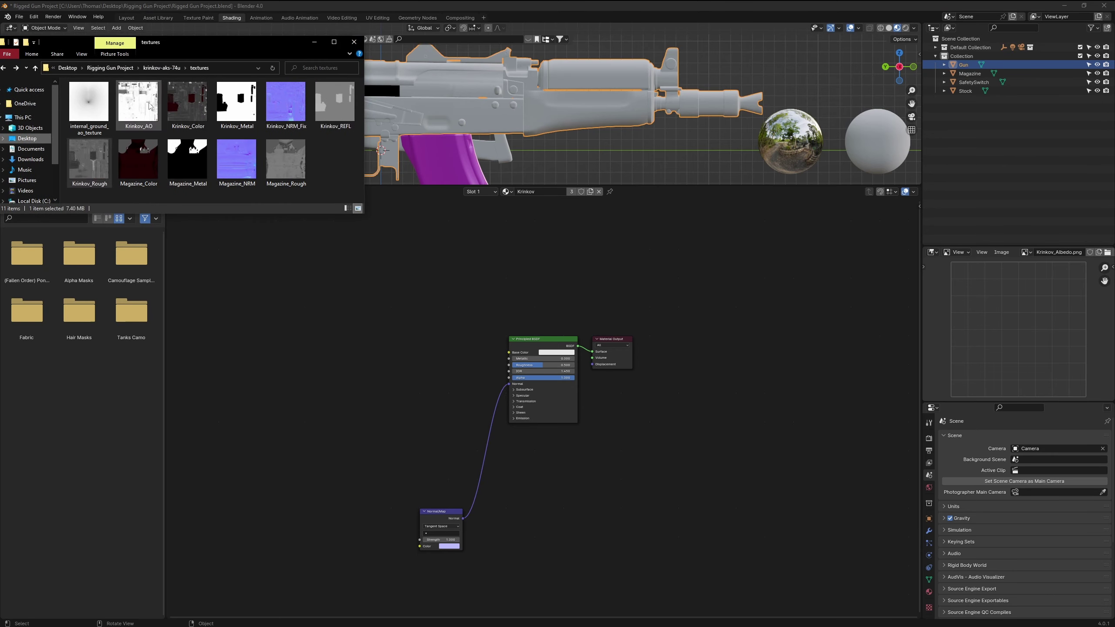
pyautogui.moveTo(148, 101); pyautogui.dragTo(271, 291)
pyautogui.moveTo(188, 106); pyautogui.dragTo(389, 313)
pyautogui.moveTo(236, 105); pyautogui.dragTo(198, 320)
pyautogui.moveTo(285, 101); pyautogui.dragTo(317, 404)
pyautogui.moveTo(335, 101); pyautogui.dragTo(240, 429)
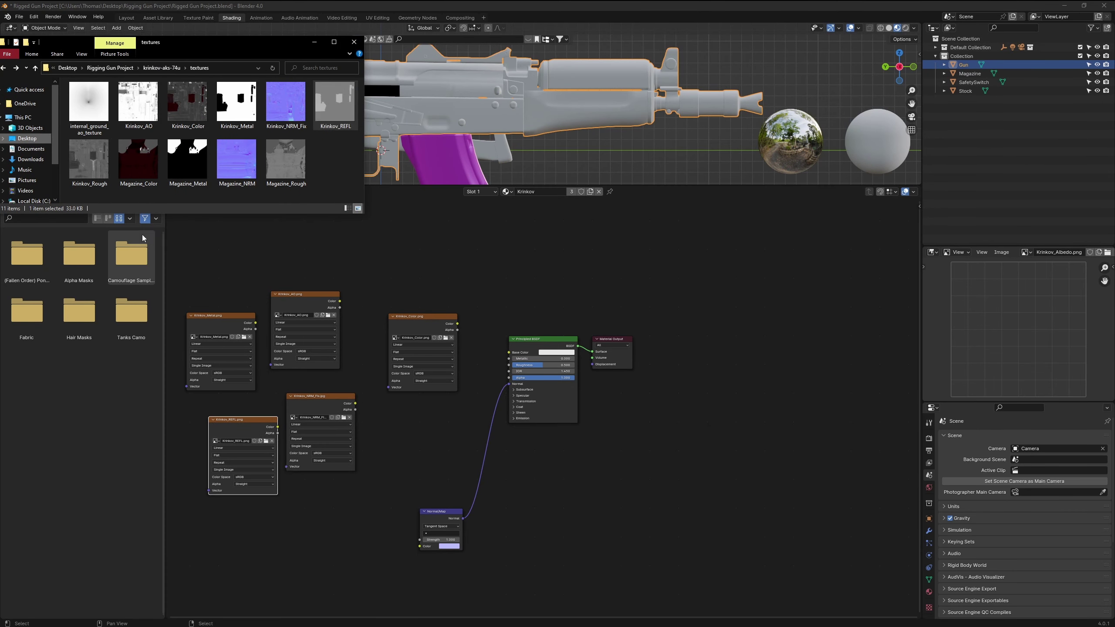
pyautogui.moveTo(89, 159); pyautogui.dragTo(329, 497)
pyautogui.hotkey('alt', 'Tab')
# Step: Arrange the gun's texture nodes and feed Krinkov_NRM_Fix into the Normal Map colour as Non-Color data
pyautogui.scroll(1, 336, 403)
pyautogui.moveTo(442, 338); pyautogui.dragTo(520, 334, button='middle')
pyautogui.moveTo(514, 302); pyautogui.dragTo(485, 233)
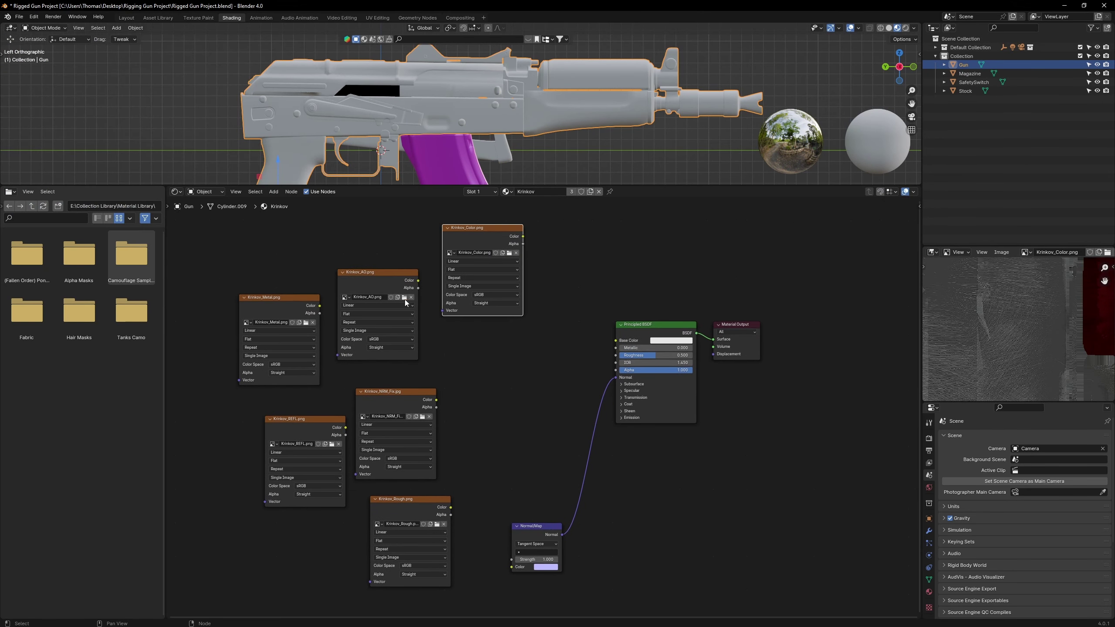
pyautogui.moveTo(382, 276); pyautogui.dragTo(489, 328)
pyautogui.moveTo(486, 232); pyautogui.dragTo(487, 234)
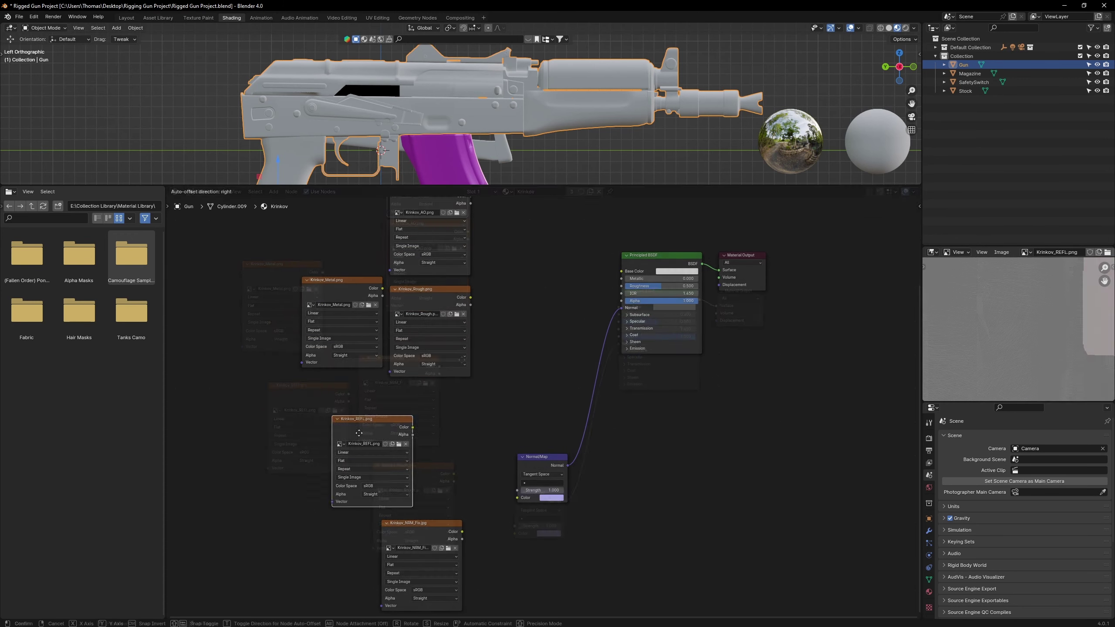
pyautogui.click(485, 590)
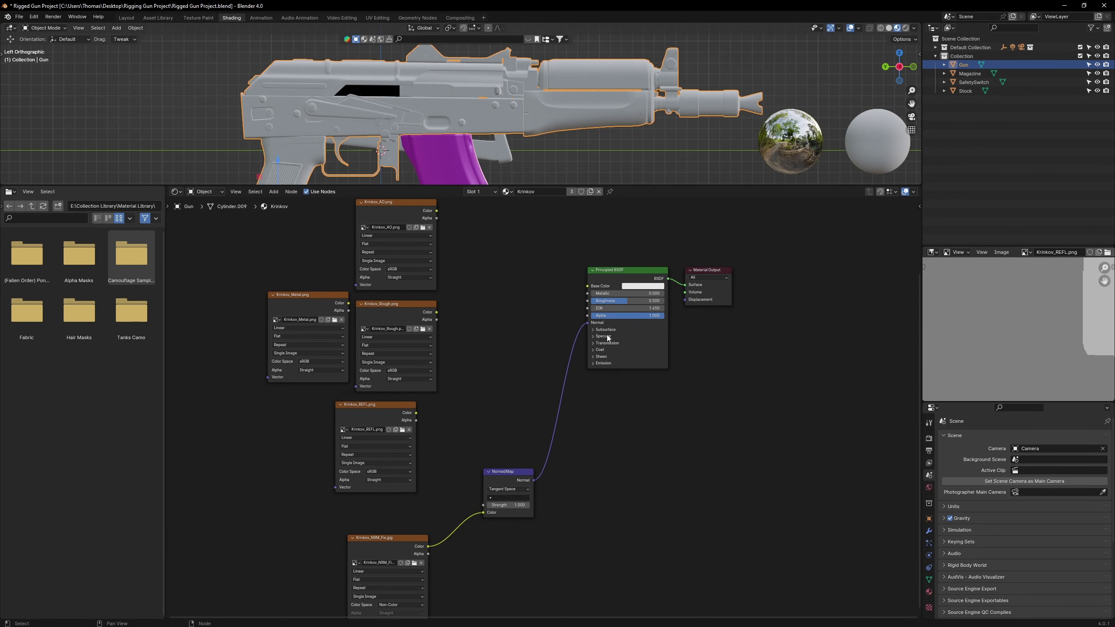
# Step: Connect Krinkov_REFL to the shader's specular IOR Level and set its color space to Non-Color
pyautogui.click(607, 336)
pyautogui.moveTo(416, 413); pyautogui.dragTo(588, 353)
pyautogui.click(388, 472)
pyautogui.click(435, 524)
# Step: Connect Krinkov_Rough to Roughness and Krinkov_Metal to Metallic, both as Non-Color, and add another node to the gun's material
pyautogui.moveTo(437, 313); pyautogui.dragTo(588, 302)
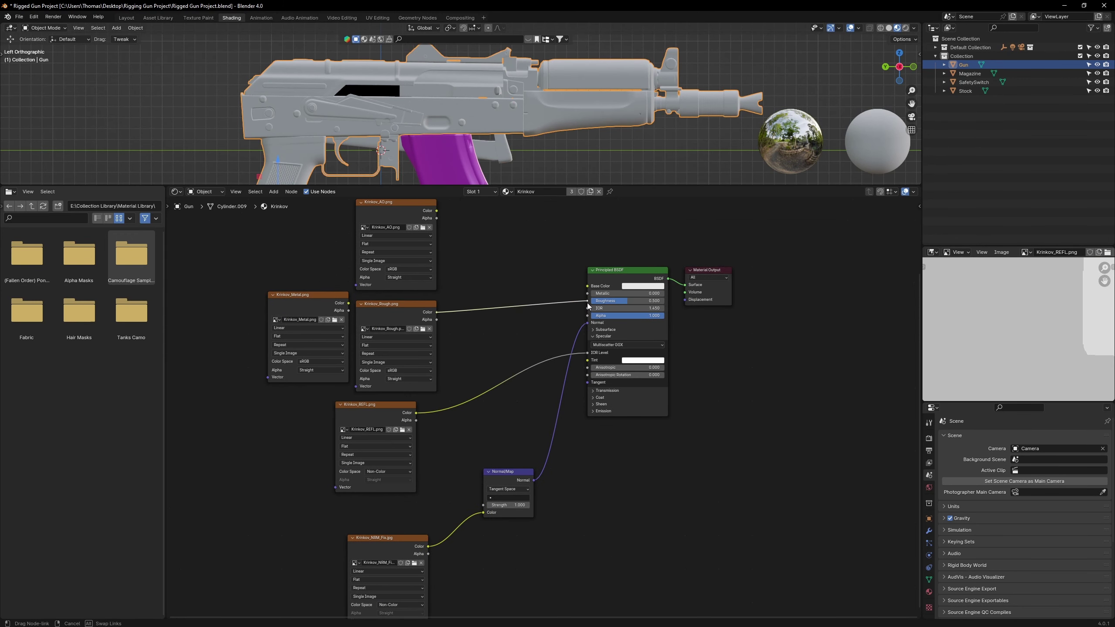
pyautogui.moveTo(408, 371); pyautogui.dragTo(454, 423)
pyautogui.moveTo(348, 303); pyautogui.dragTo(588, 294)
pyautogui.click(321, 362)
pyautogui.click(368, 414)
pyautogui.hotkey('shift', 'a')
pyautogui.click(483, 343)
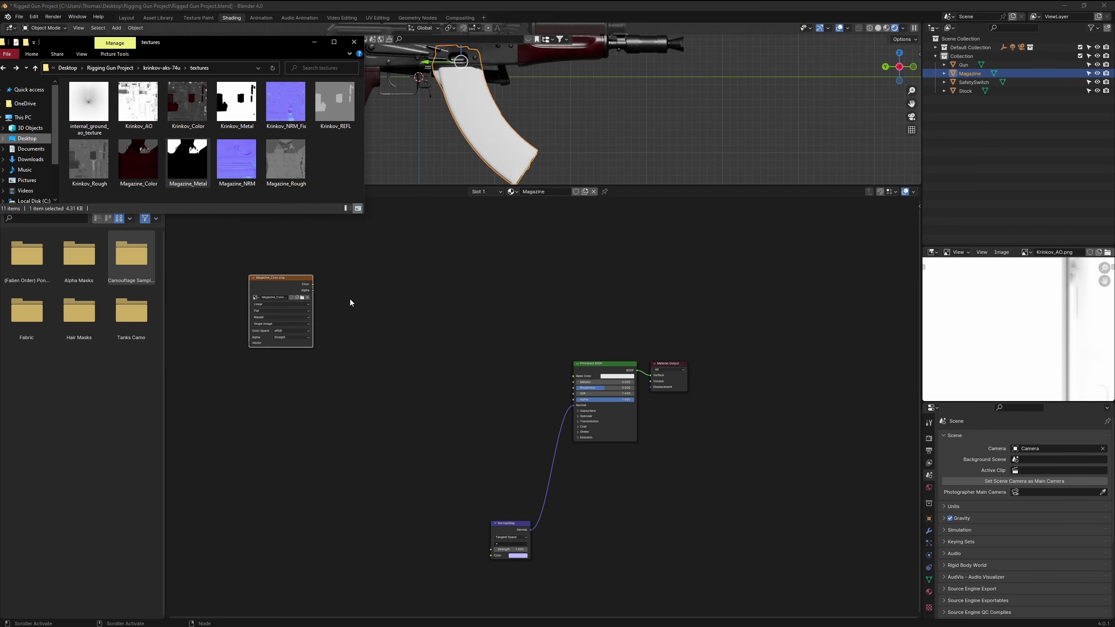
# Step: In the Magazine material, connect Magazine_NRM to the Normal Map colour as Non-Color and Magazine_Rough to Roughness
pyautogui.moveTo(638, 240); pyautogui.dragTo(473, 317)
pyautogui.moveTo(379, 453); pyautogui.dragTo(552, 573)
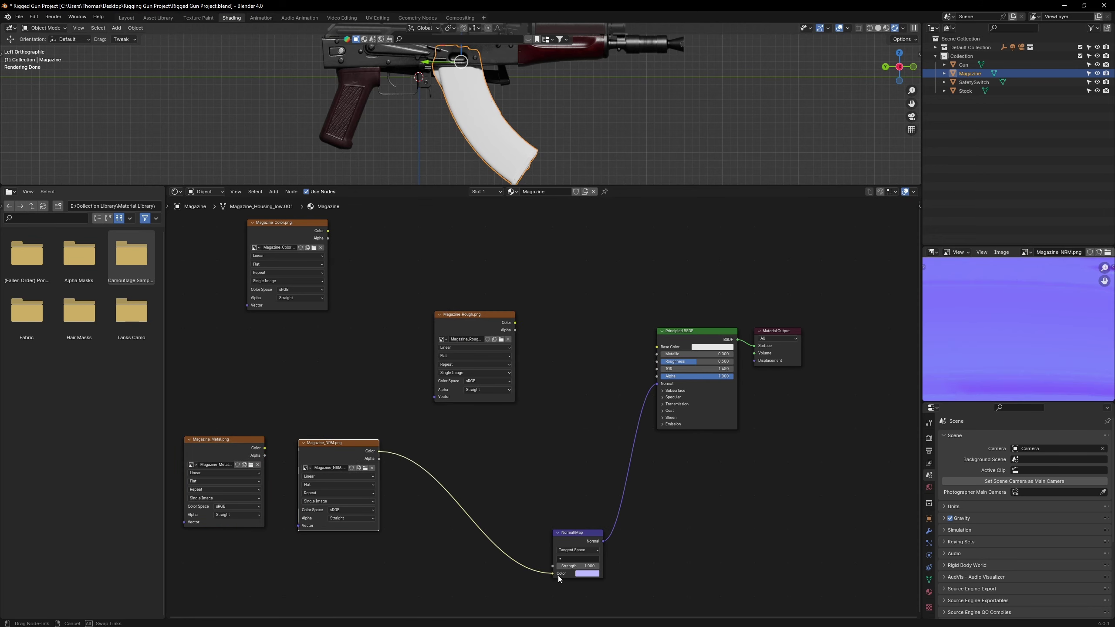
pyautogui.moveTo(338, 445); pyautogui.dragTo(447, 516)
pyautogui.click(460, 582)
pyautogui.click(511, 551)
pyautogui.moveTo(475, 317); pyautogui.dragTo(431, 372)
pyautogui.moveTo(473, 379); pyautogui.dragTo(599, 369)
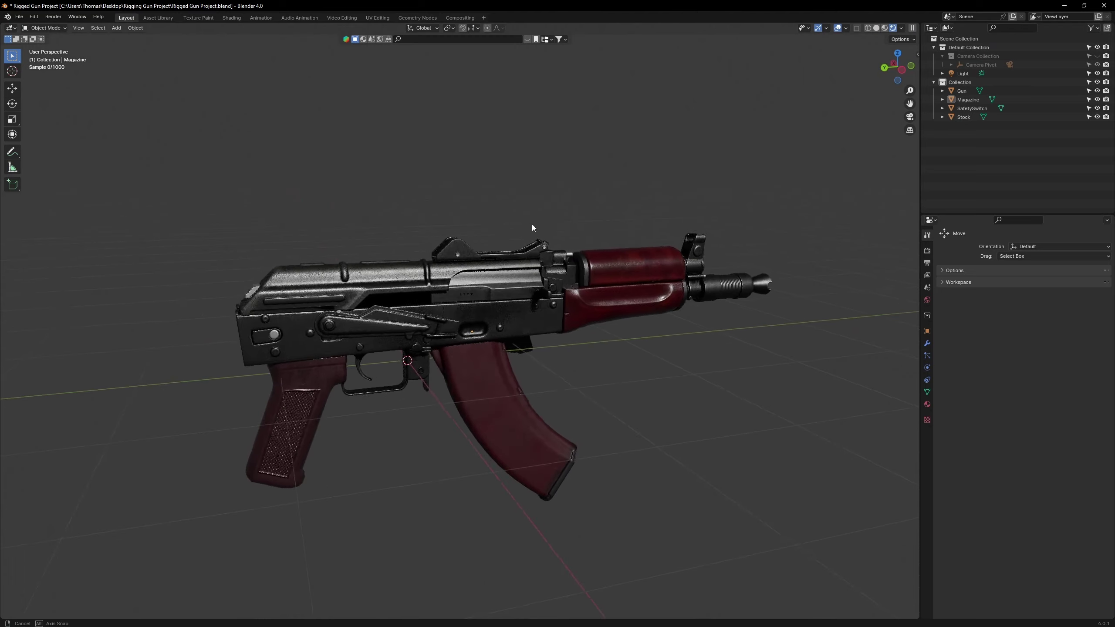
# Step: Add a single-bone armature and move it from the origin up onto the receiver above the magazine
pyautogui.moveTo(531, 224)
pyautogui.mouseDown(button='middle')
pyautogui.moveTo(534, 206)
pyautogui.moveTo(487, 202)
pyautogui.moveTo(503, 221)
pyautogui.moveTo(537, 217)
pyautogui.mouseUp(button='middle')
pyautogui.hotkey('alt', 'shift', 'z')
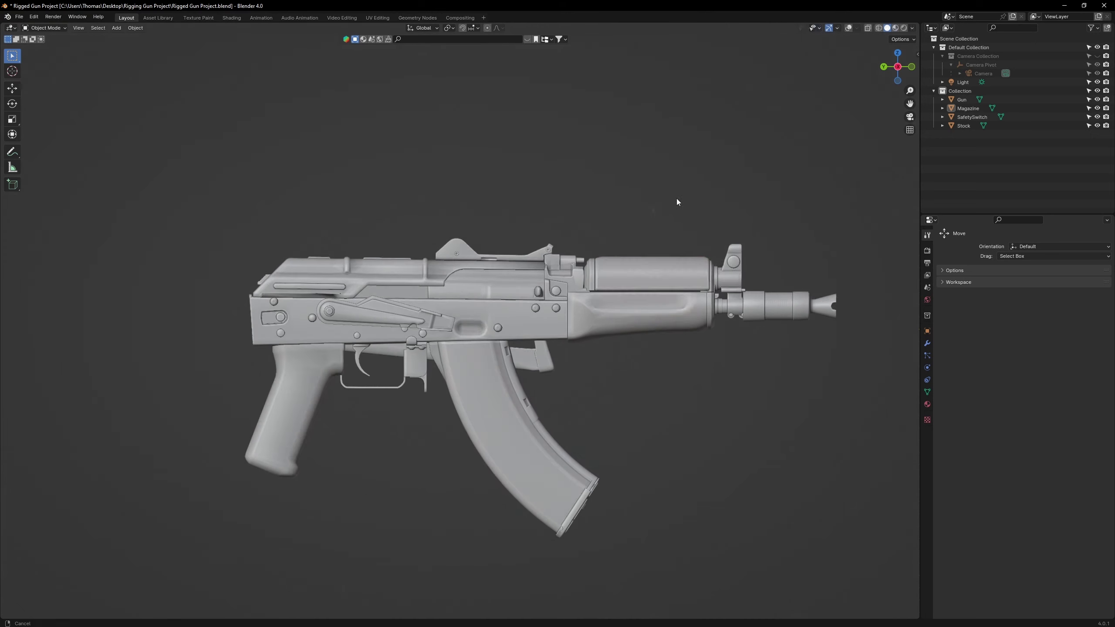
pyautogui.keyDown('shift'); pyautogui.moveTo(676, 198); pyautogui.dragTo(639, 169, button='middle'); pyautogui.keyUp('shift')
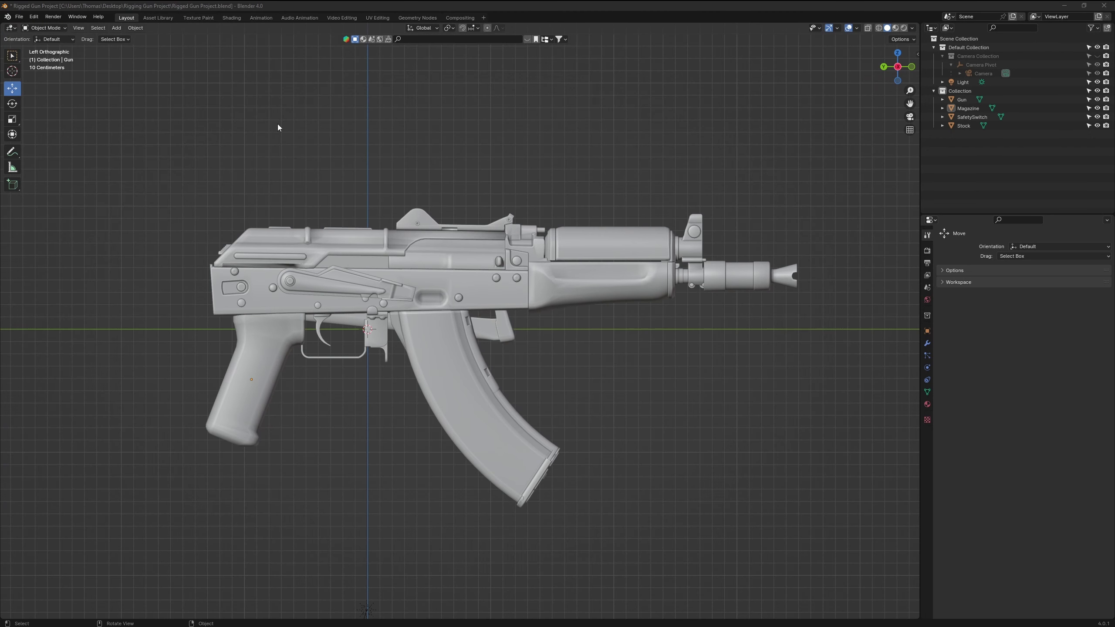
pyautogui.click(116, 28)
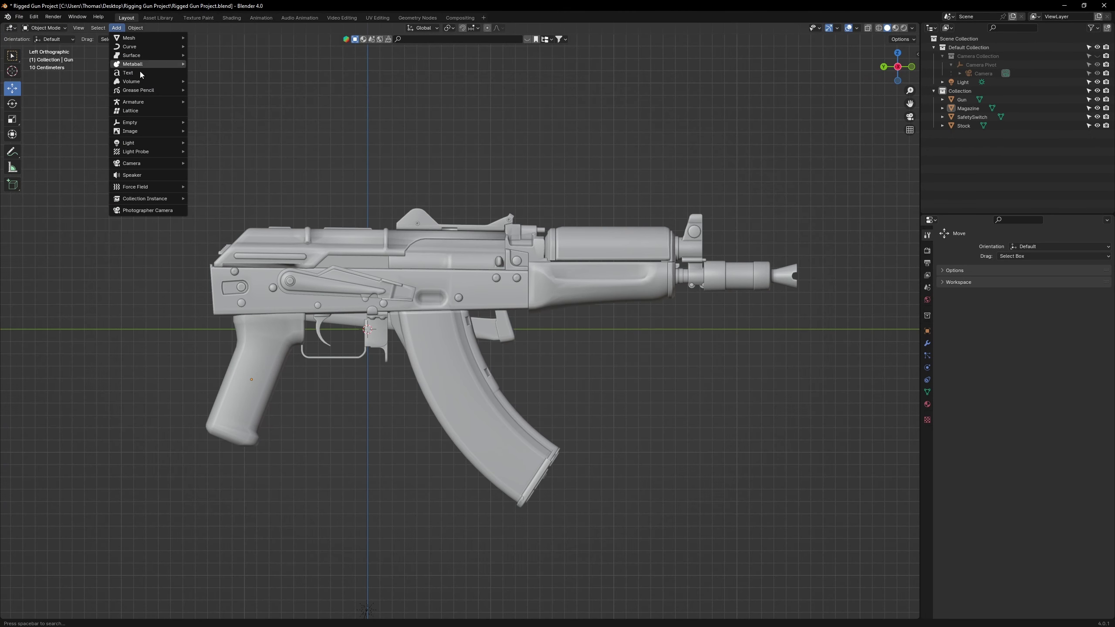
pyautogui.moveTo(154, 103)
pyautogui.click(203, 102)
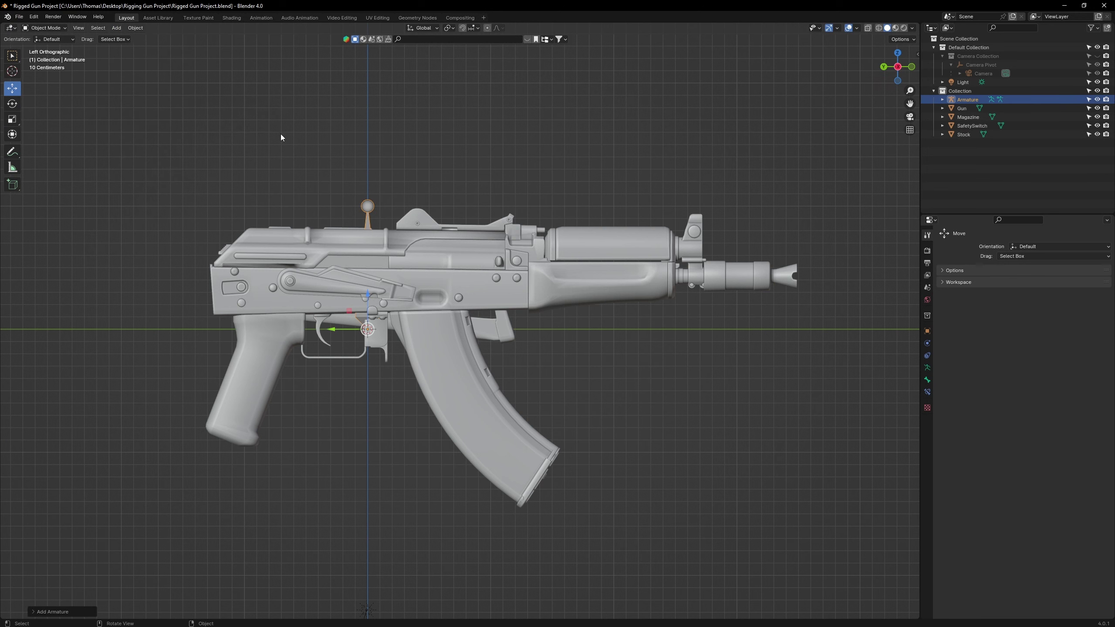
pyautogui.moveTo(372, 333); pyautogui.dragTo(471, 269)
# Step: Display the armature in front of the gun meshes and rename it AKS-74u Armature
pyautogui.click(927, 368)
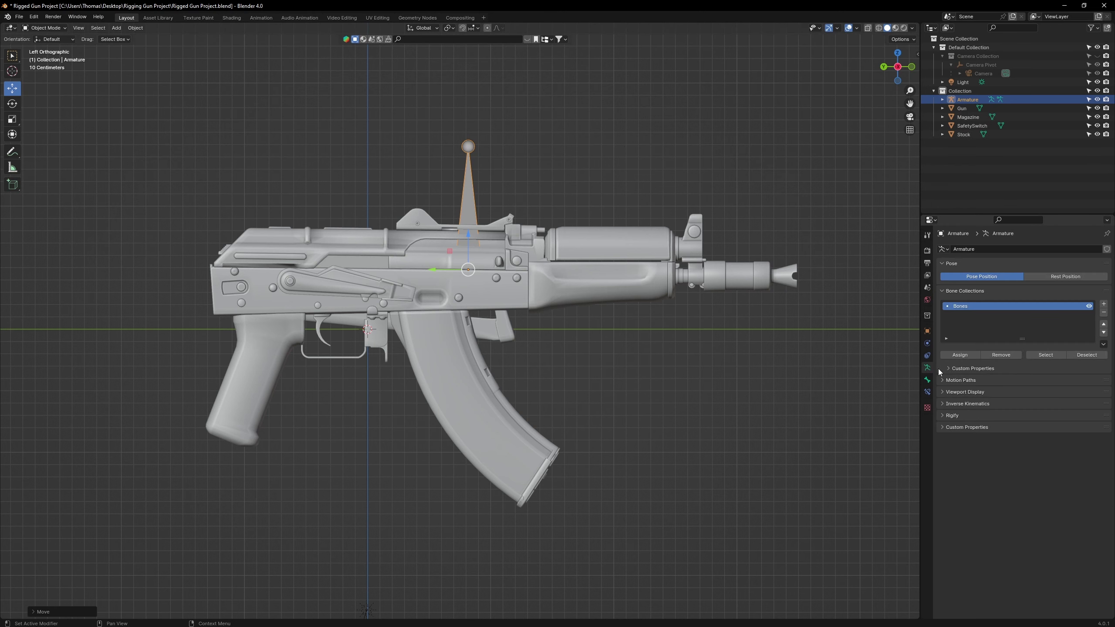
pyautogui.click(966, 391)
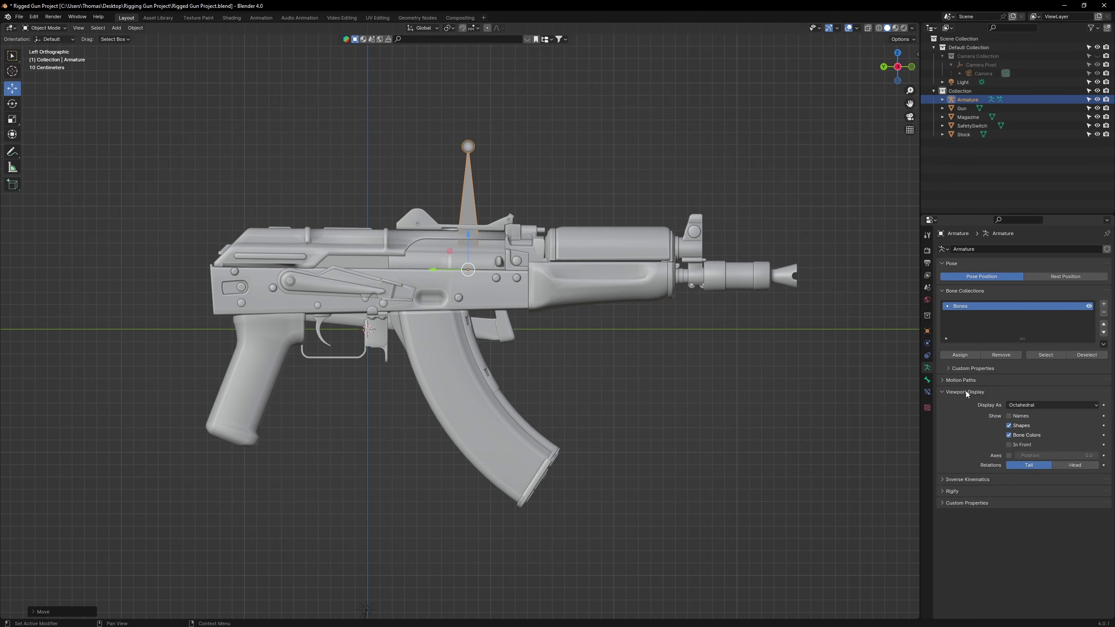
pyautogui.click(1010, 445)
pyautogui.doubleClick(975, 100)
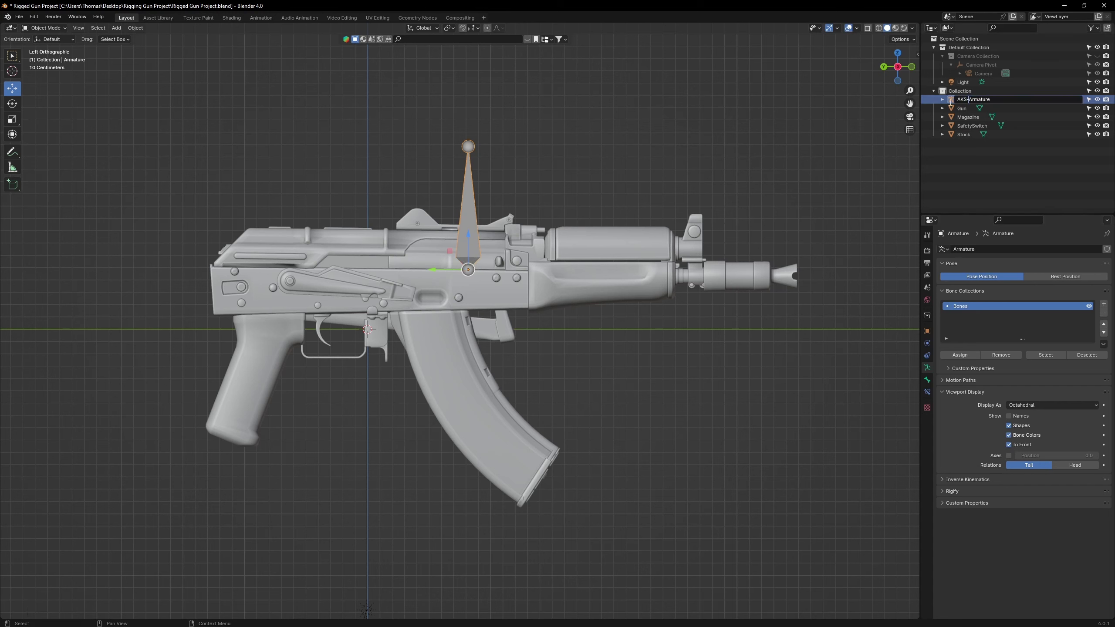
pyautogui.press('Return')
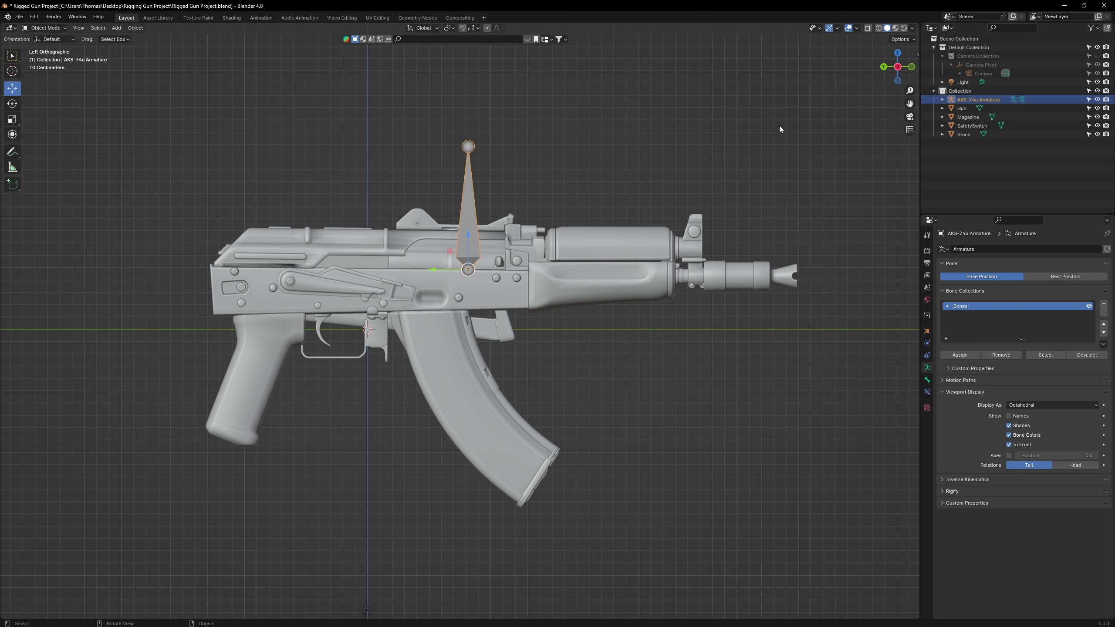
# Step: Add an Armature modifier to the gun mesh and set AKS-74u Armature as its object
pyautogui.click(524, 288)
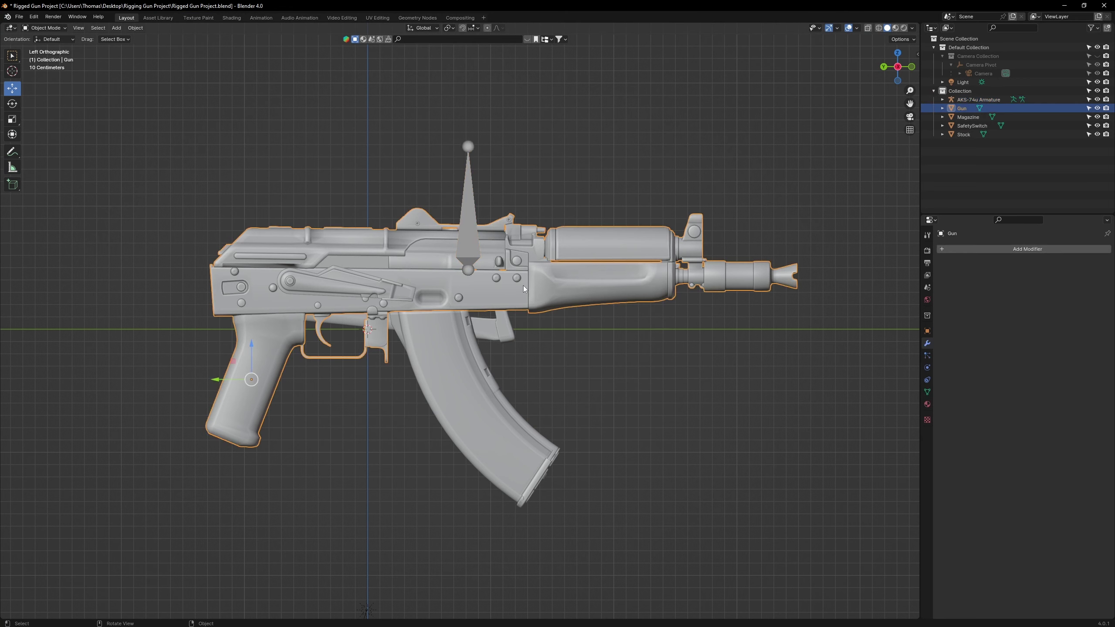
pyautogui.click(997, 250)
pyautogui.click(981, 254)
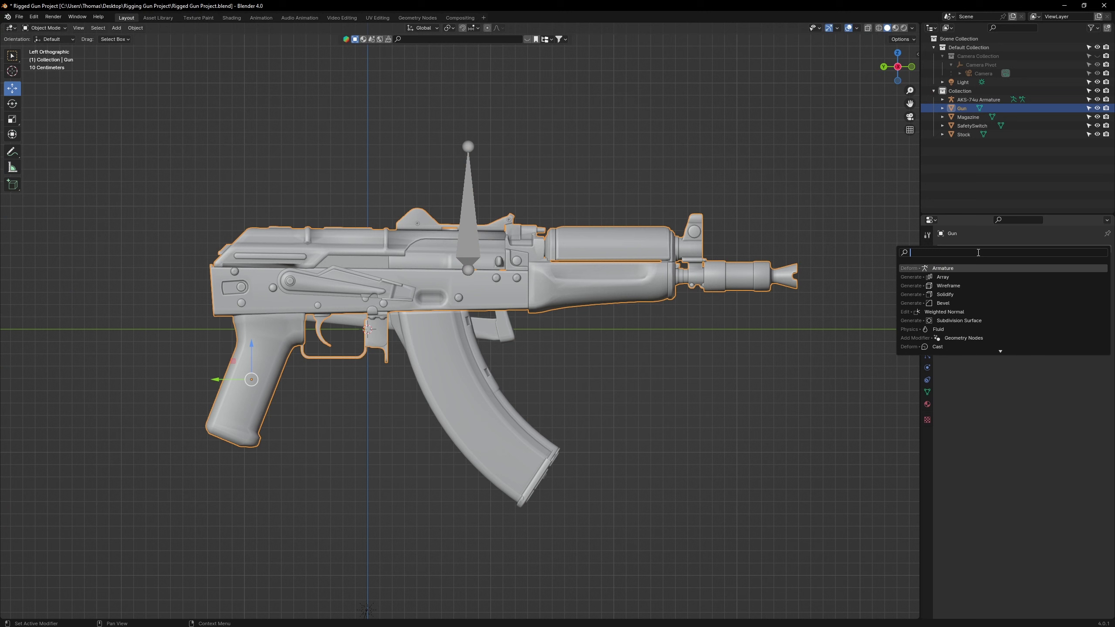
pyautogui.write('a')
pyautogui.click(944, 268)
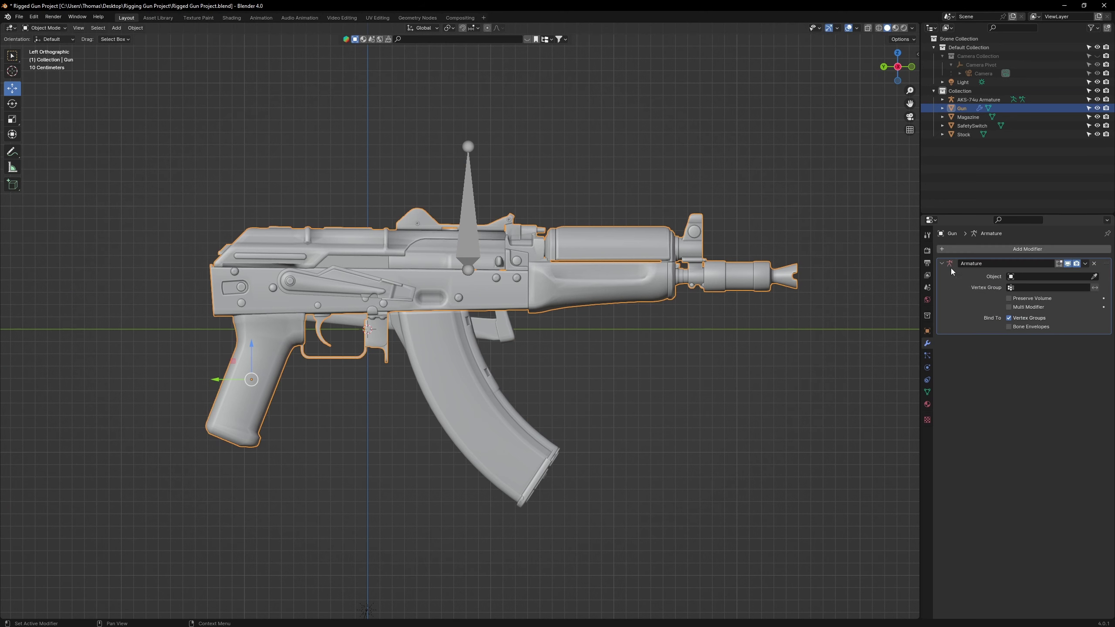
pyautogui.click(1036, 276)
pyautogui.click(1032, 290)
# Step: Copy the gun's Armature modifier to the magazine, safety switch and stock, and check it on those parts
pyautogui.click(869, 29)
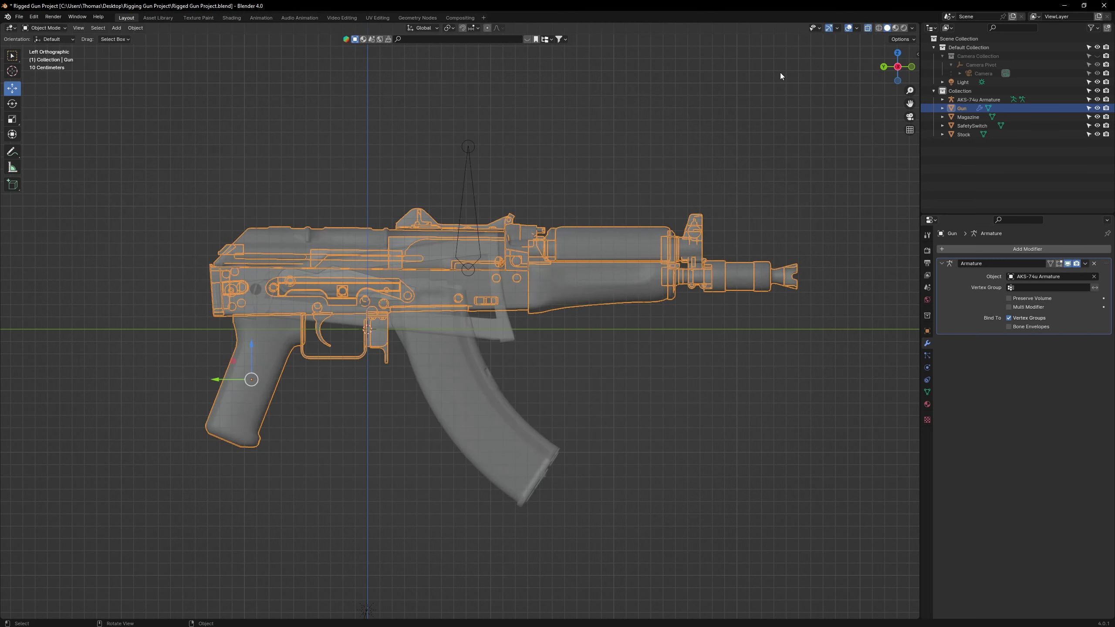
pyautogui.moveTo(141, 129); pyautogui.dragTo(856, 521)
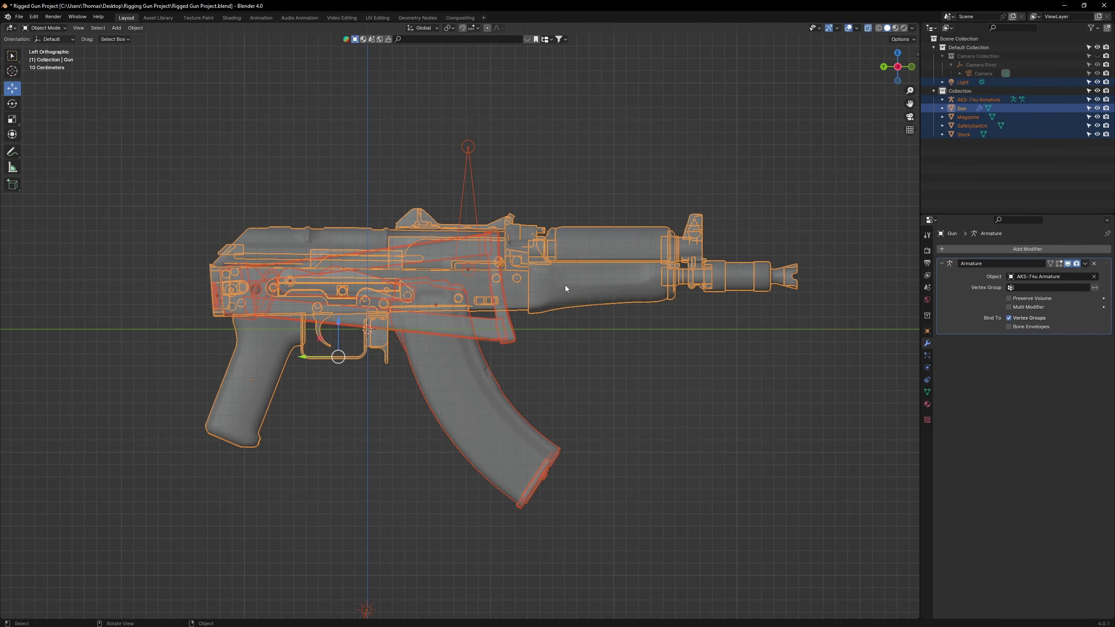
pyautogui.hotkey('ctrl', 'l')
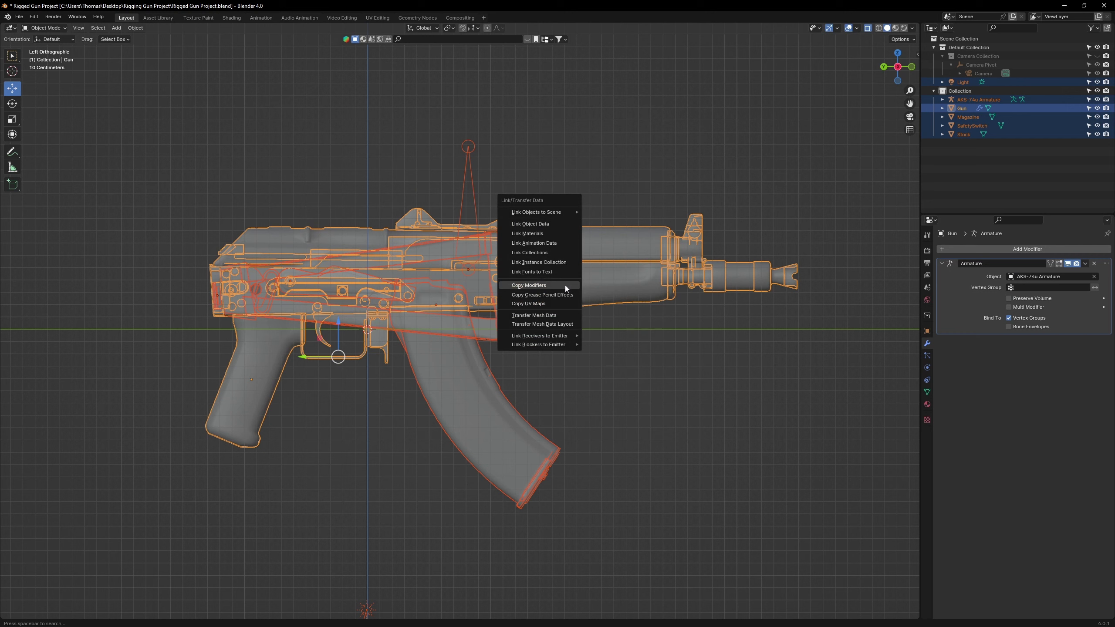
pyautogui.click(565, 285)
pyautogui.click(868, 29)
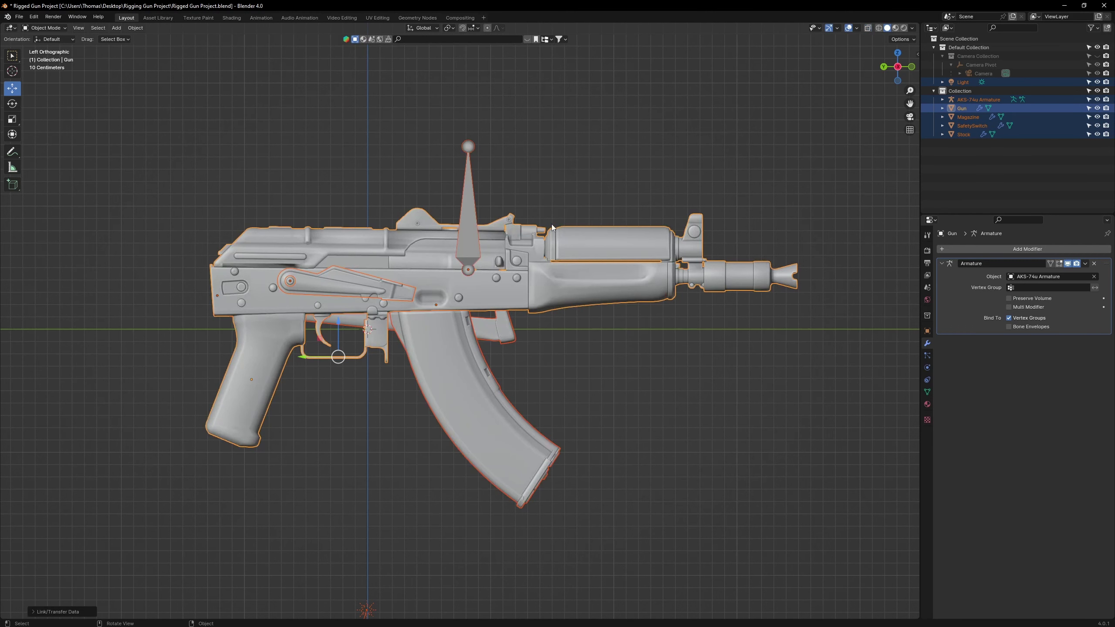
pyautogui.click(451, 376)
pyautogui.click(504, 330)
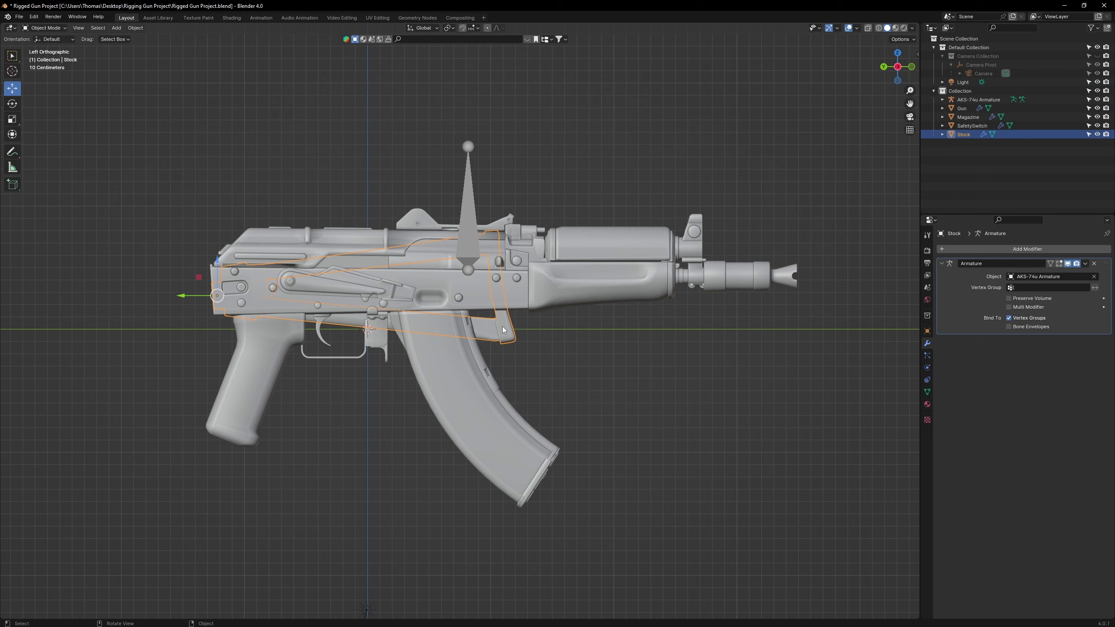
pyautogui.click(371, 290)
# Step: Hide the AKS-74u Armature in the viewport
pyautogui.click(507, 270)
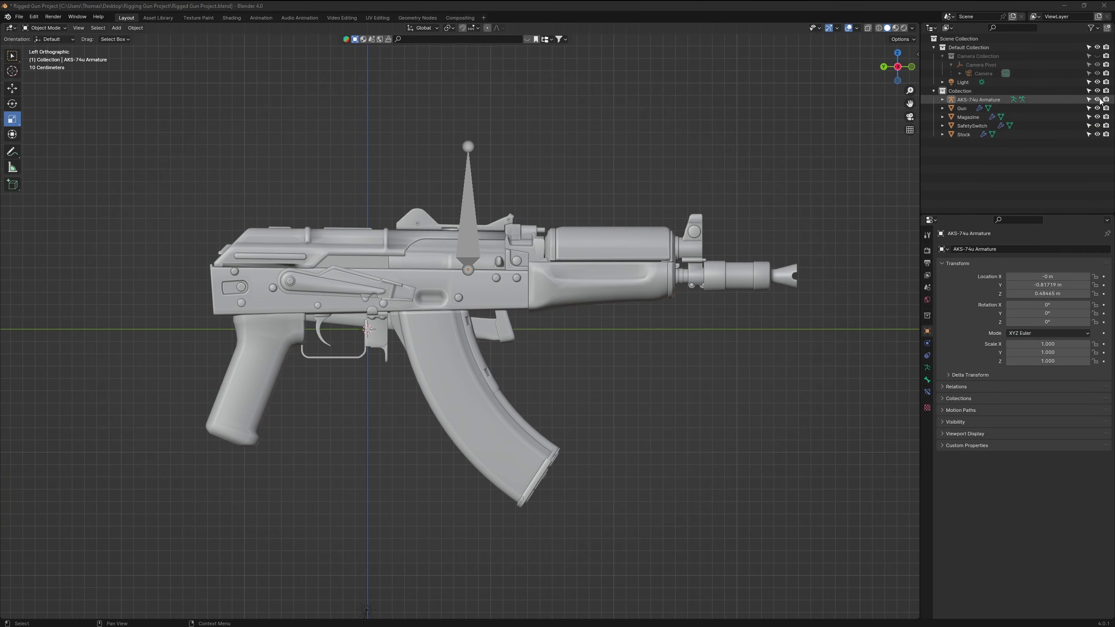
pyautogui.click(1097, 99)
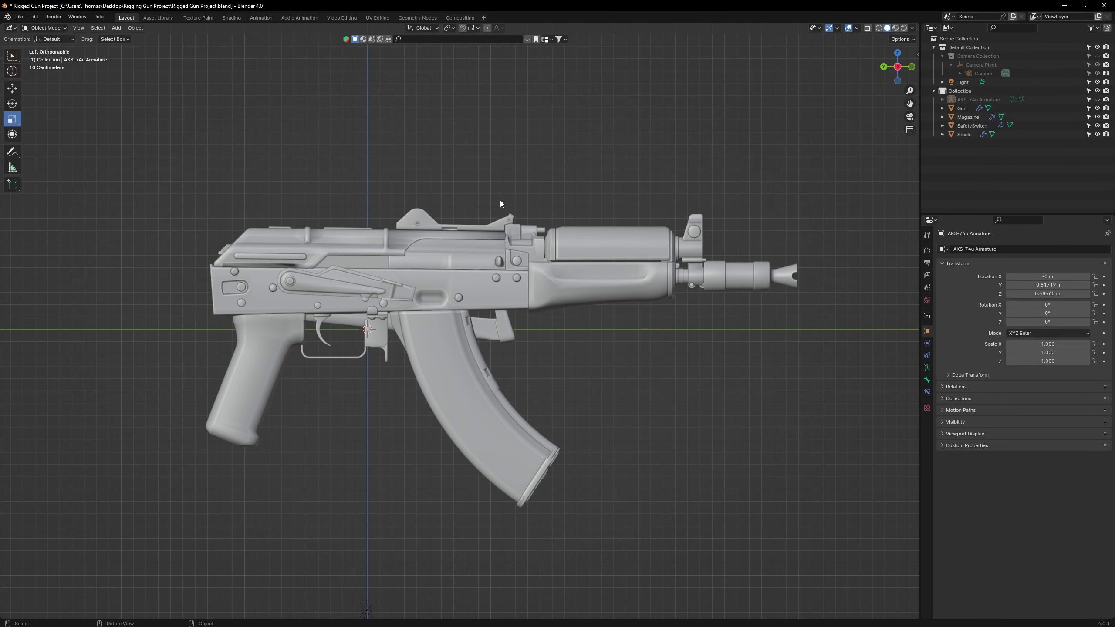
pyautogui.moveTo(501, 203); pyautogui.dragTo(552, 225, button='middle')
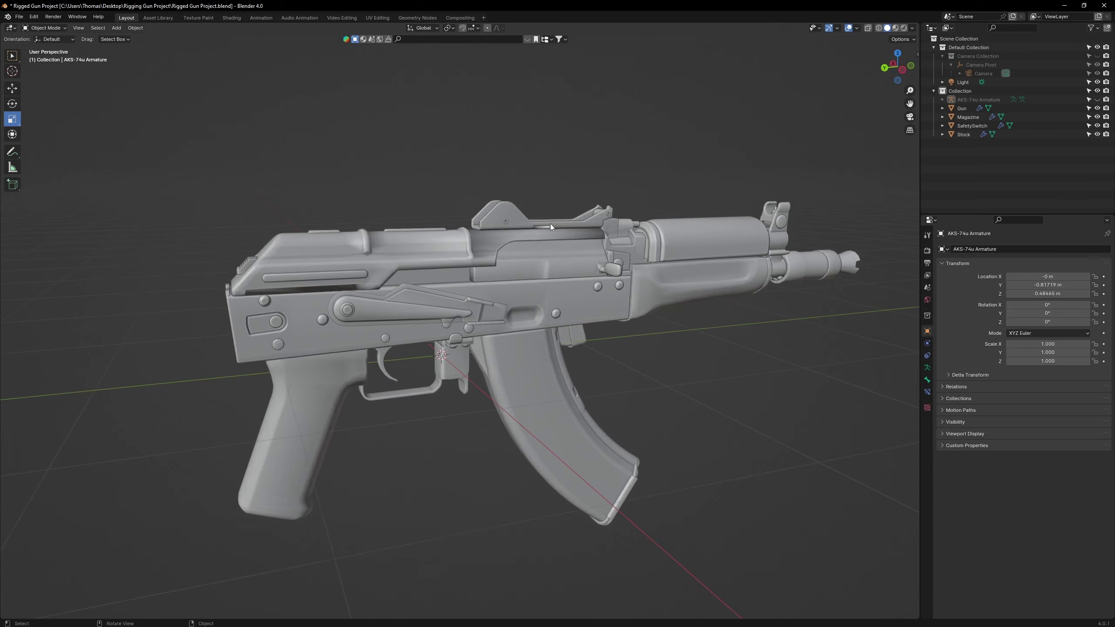
# Step: Examine which parts of the weapon are separate meshes, checking the gun body, the folded stock and the magazine from both sides
pyautogui.click(580, 255)
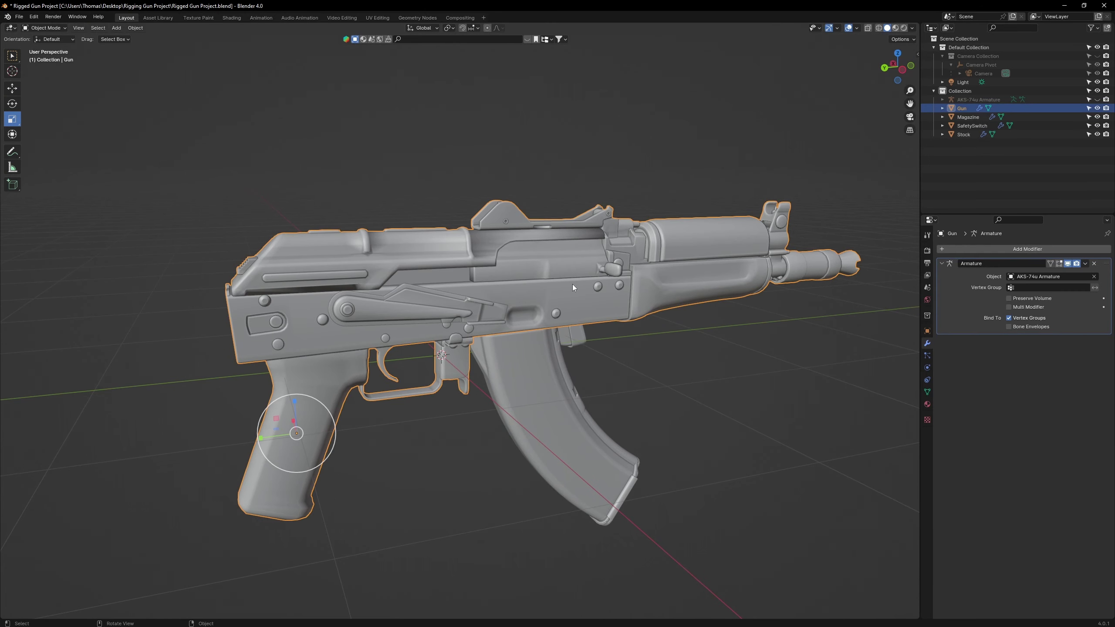
pyautogui.moveTo(573, 285); pyautogui.dragTo(710, 300, button='middle')
pyautogui.click(636, 308)
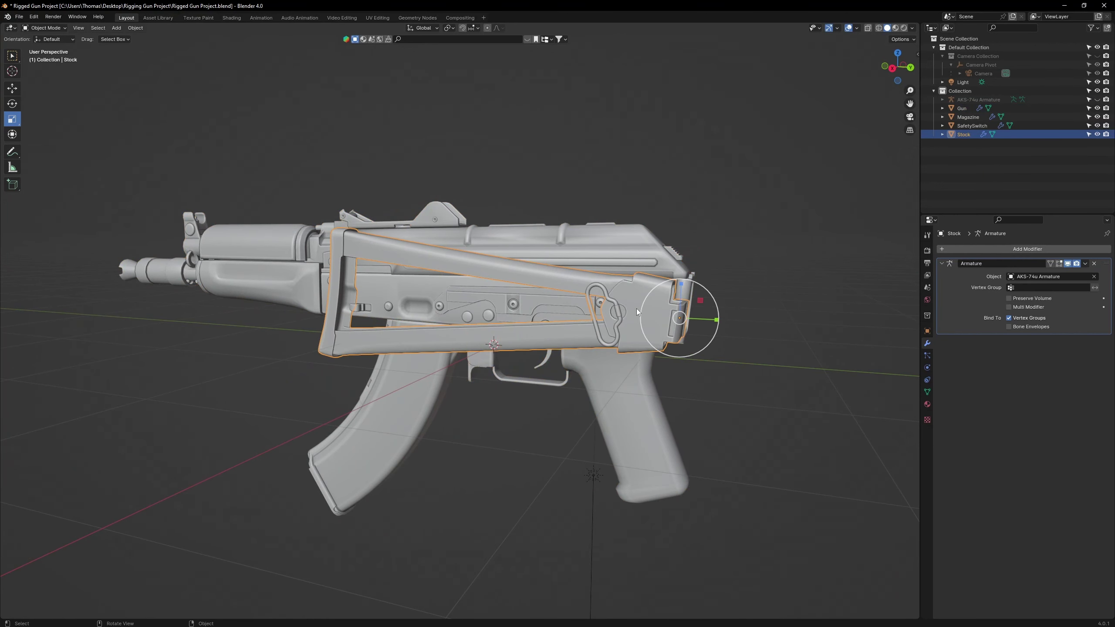
pyautogui.moveTo(636, 309); pyautogui.dragTo(425, 296, button='middle')
pyautogui.click(425, 295)
pyautogui.click(513, 358)
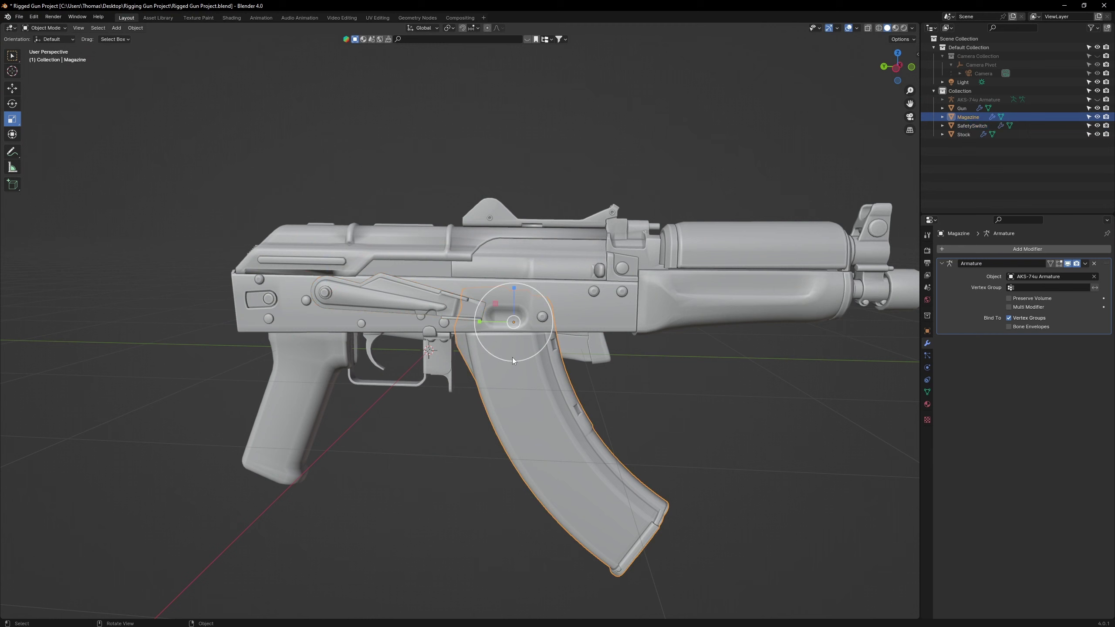
pyautogui.click(369, 359)
pyautogui.moveTo(358, 353); pyautogui.dragTo(556, 267, button='middle')
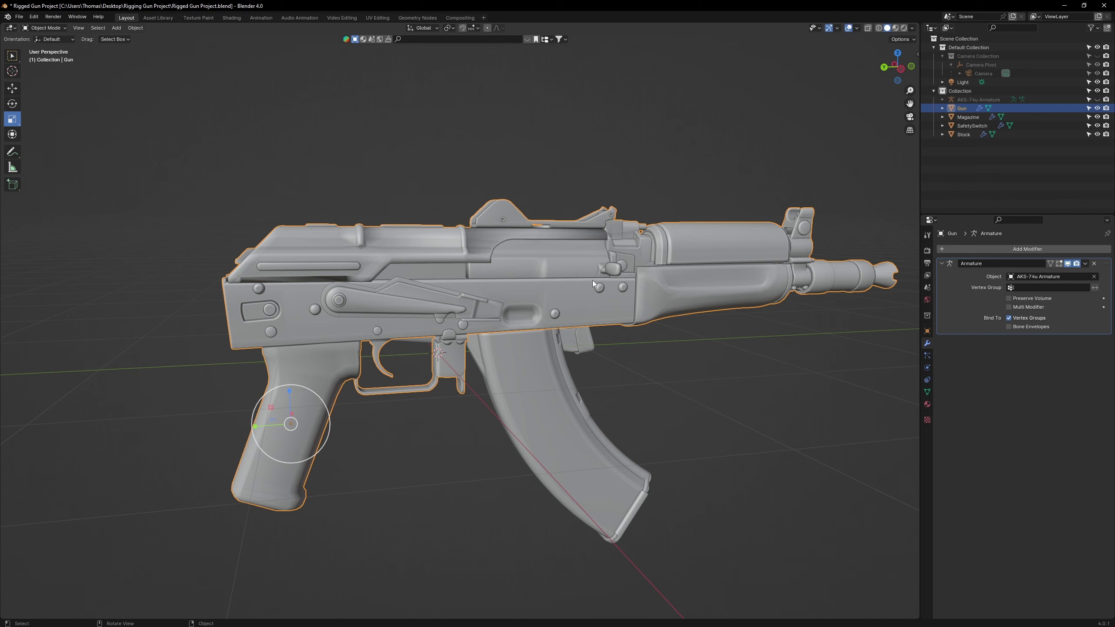
pyautogui.keyDown('shift'); pyautogui.moveTo(593, 280); pyautogui.dragTo(553, 295, button='middle'); pyautogui.keyUp('shift')
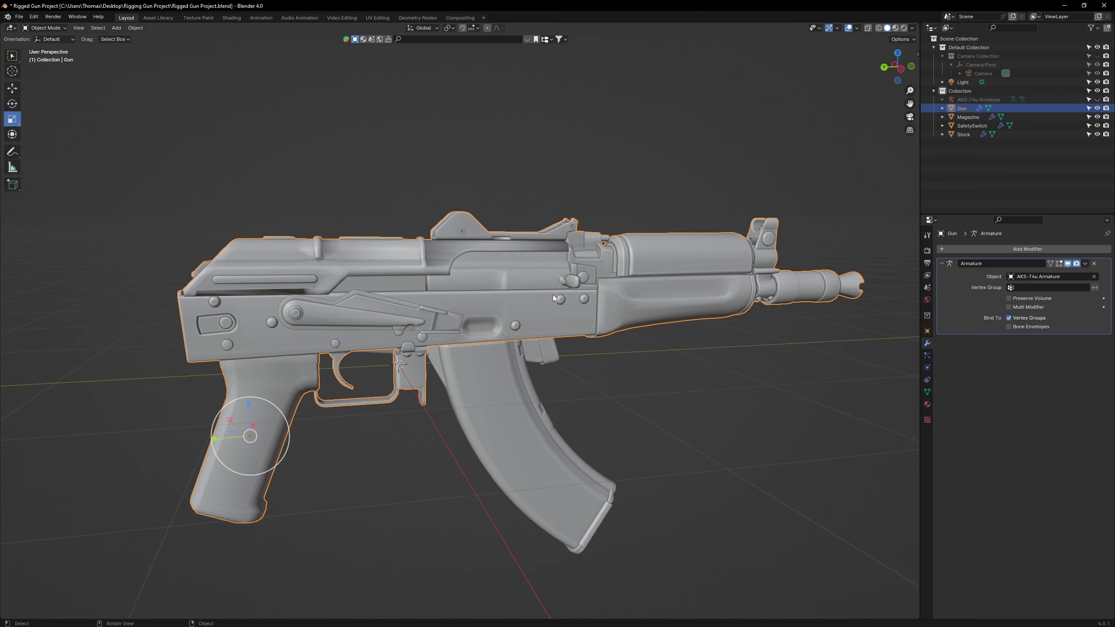
pyautogui.moveTo(552, 295); pyautogui.dragTo(549, 286, button='middle')
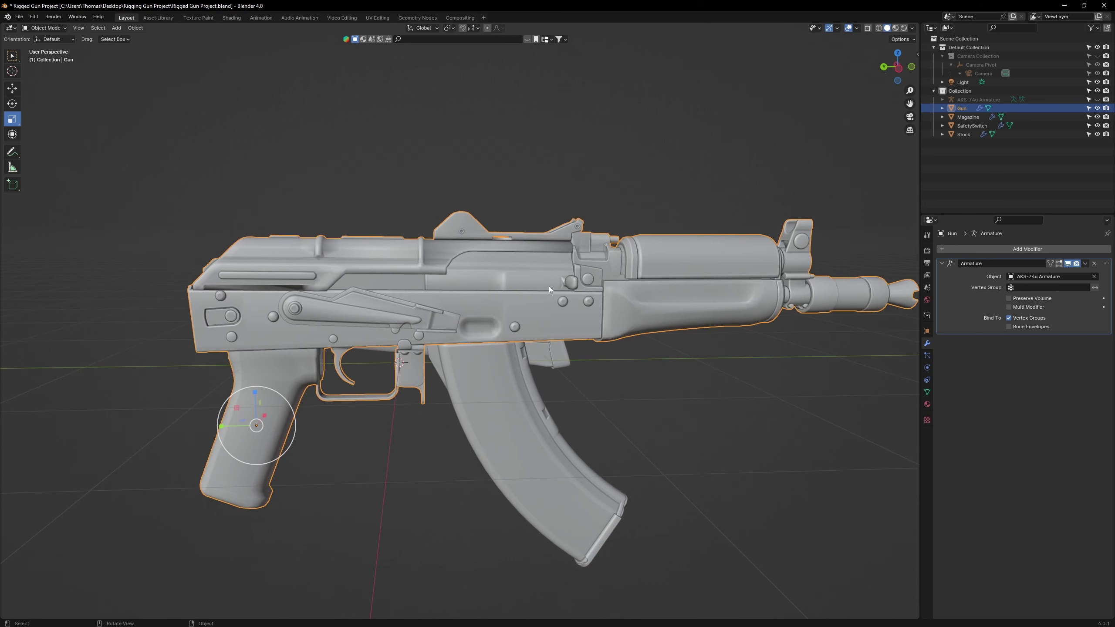
# Step: In Edit Mode on the gun mesh, select all linked geometry of the bolt on the receiver's side
pyautogui.press('Tab')
pyautogui.click(539, 269)
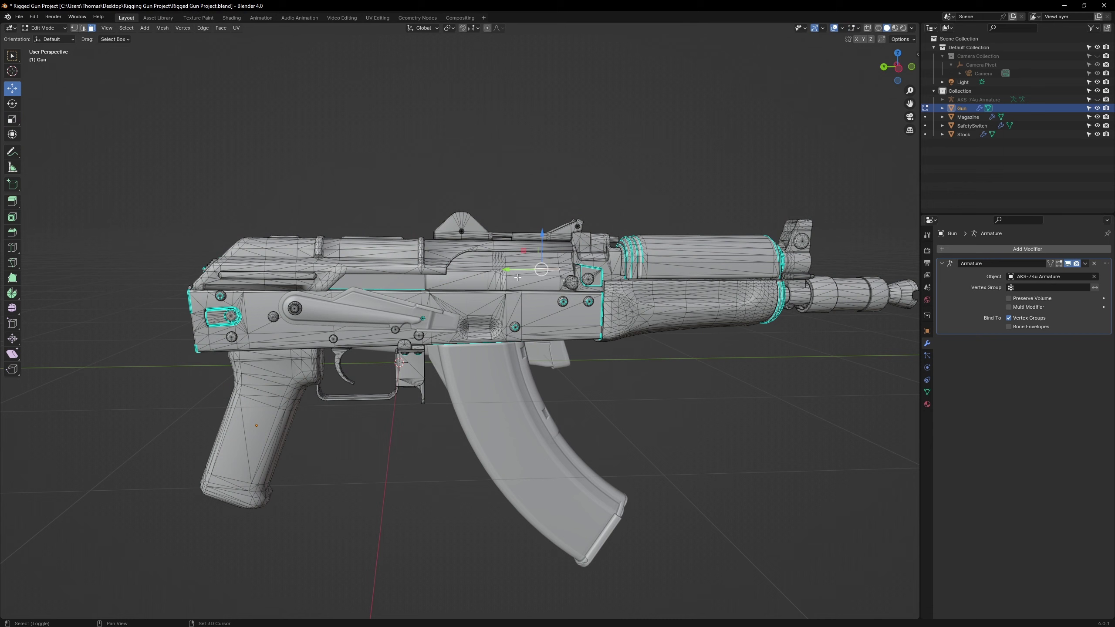
pyautogui.press('l')
pyautogui.moveTo(518, 277); pyautogui.dragTo(481, 281, button='middle')
# Step: Try sliding the bolt along the Y axis and undo the move
pyautogui.press('g')
pyautogui.press('y')
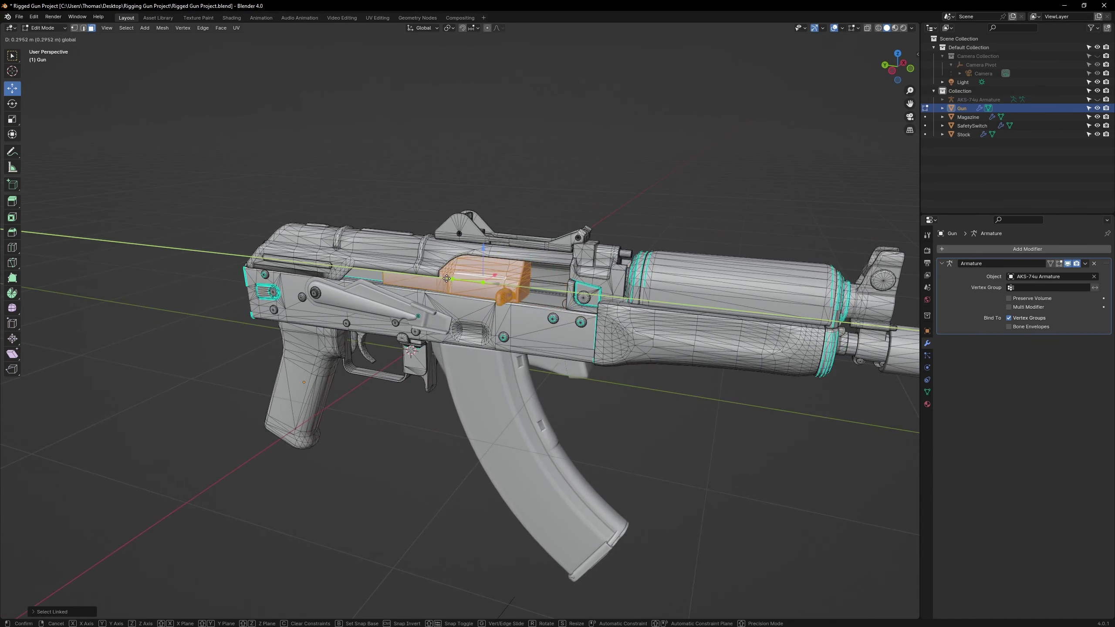
pyautogui.moveTo(477, 279); pyautogui.dragTo(499, 283)
pyautogui.hotkey('ctrl', 'z')
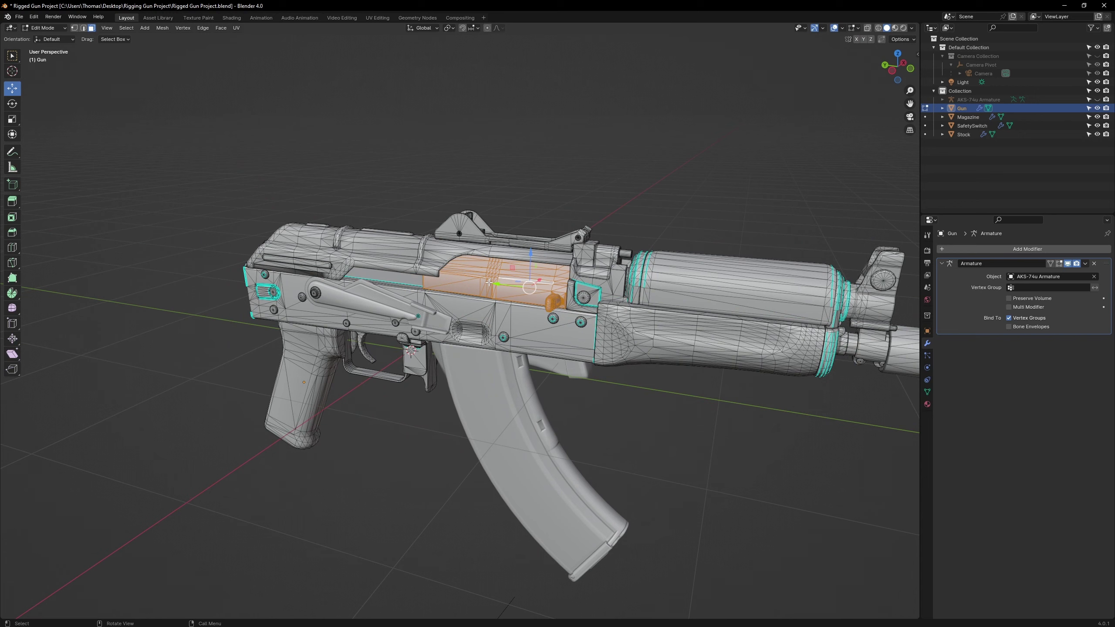
# Step: Separate the selected bolt geometry into its own object and return to Object Mode
pyautogui.press('p')
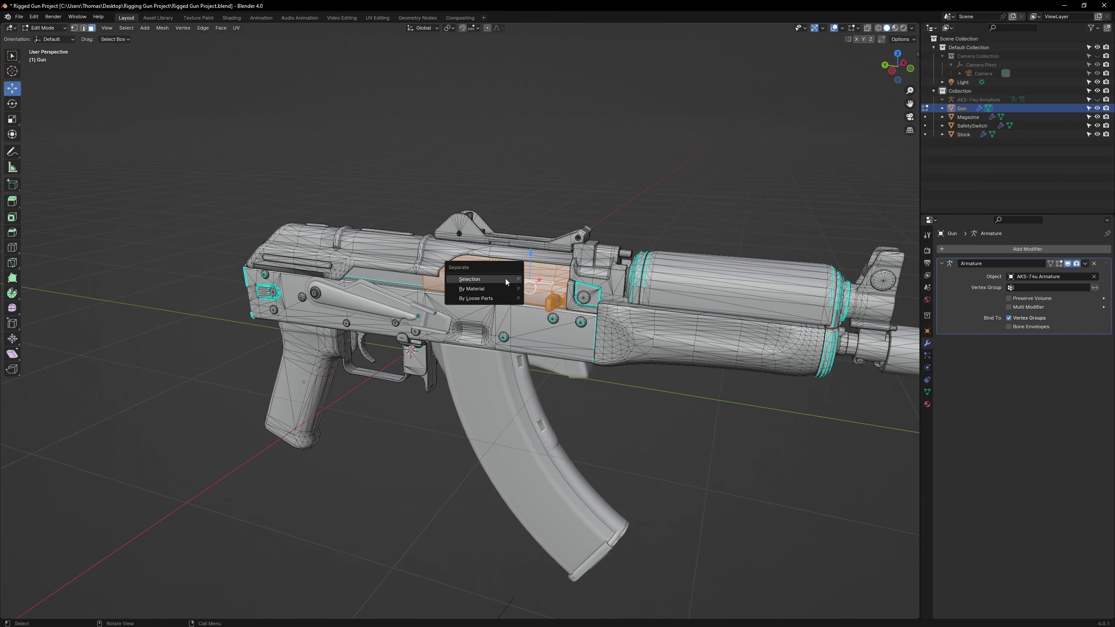
pyautogui.click(505, 279)
pyautogui.moveTo(506, 279); pyautogui.dragTo(538, 281, button='middle')
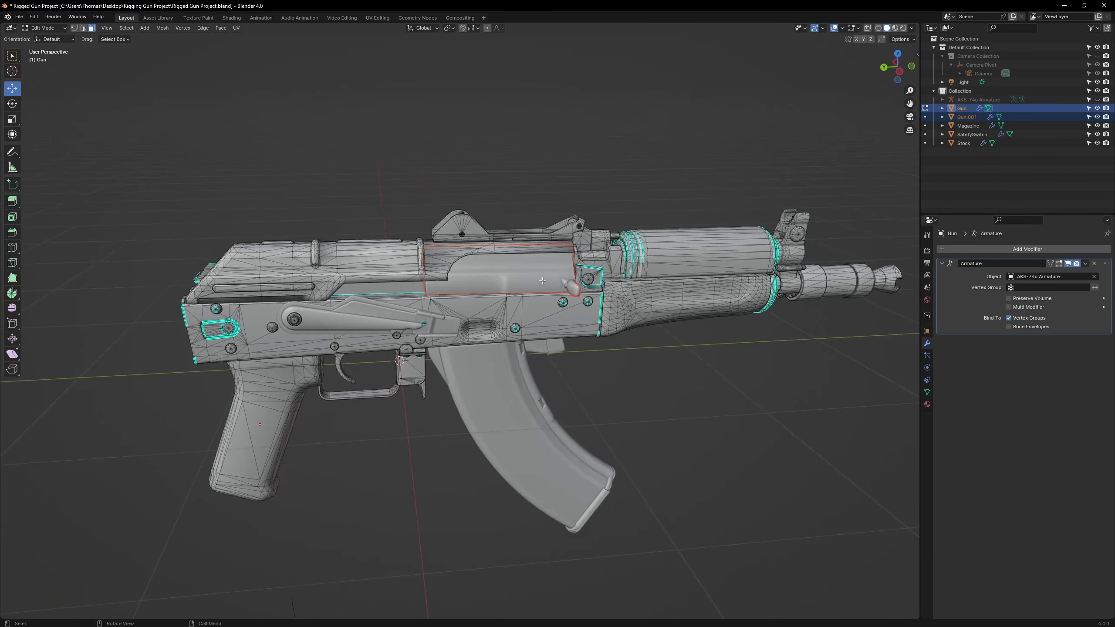
pyautogui.press('Tab')
# Step: Set the separated bolt's origin to its geometry and activate the Move tool
pyautogui.click(513, 282)
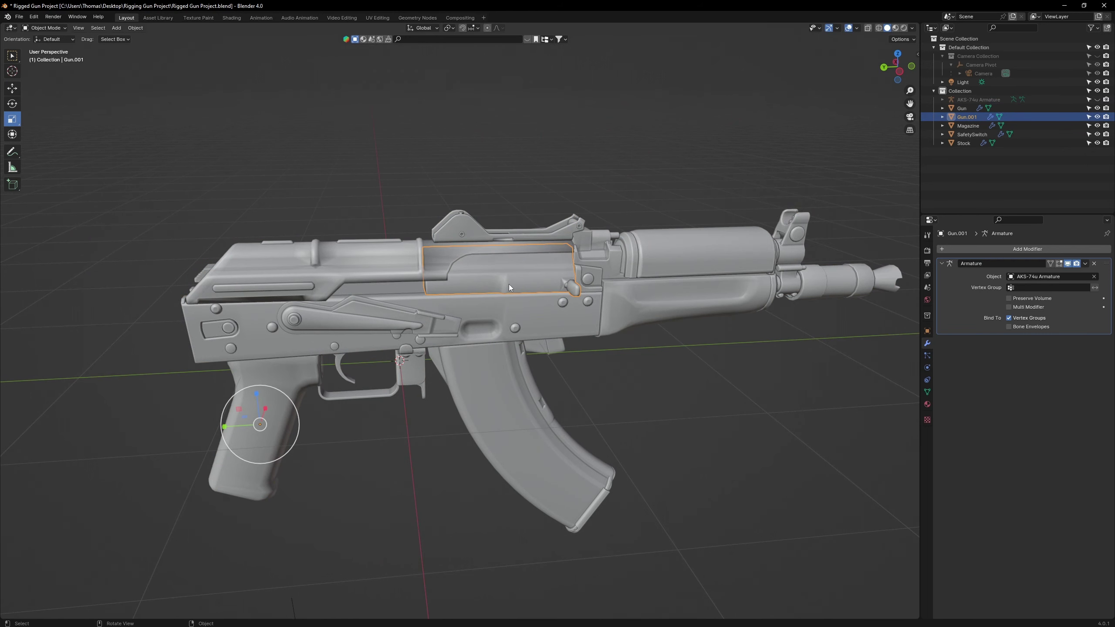
pyautogui.rightClick(509, 284)
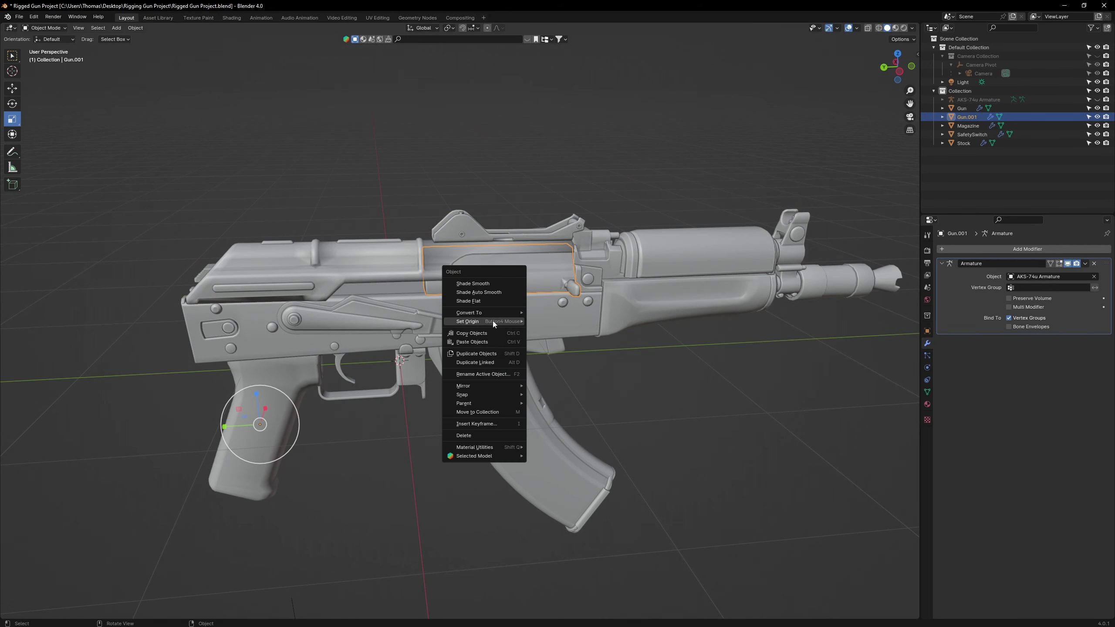
pyautogui.moveTo(493, 321)
pyautogui.click(563, 333)
pyautogui.hotkey('shift', 'space')
pyautogui.press('g')
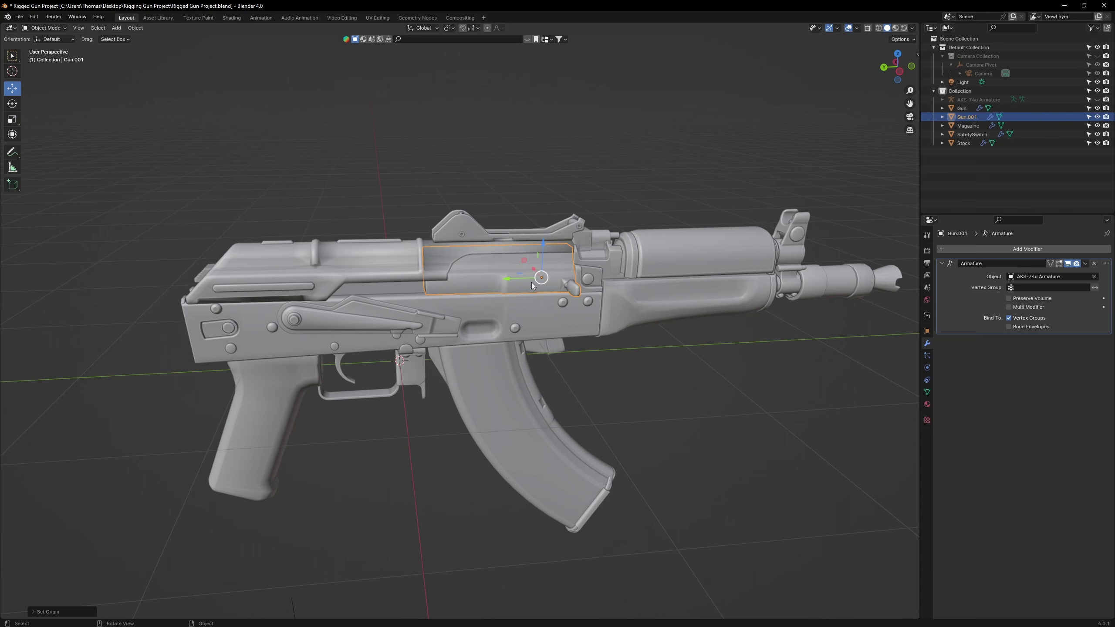
# Step: Switch the transform orientation to Local and apply the bolt's rotation
pyautogui.moveTo(531, 282); pyautogui.dragTo(525, 276, button='middle')
pyautogui.moveTo(518, 280)
pyautogui.mouseDown()
pyautogui.moveTo(478, 281)
pyautogui.moveTo(511, 281)
pyautogui.mouseUp()
pyautogui.click(514, 282)
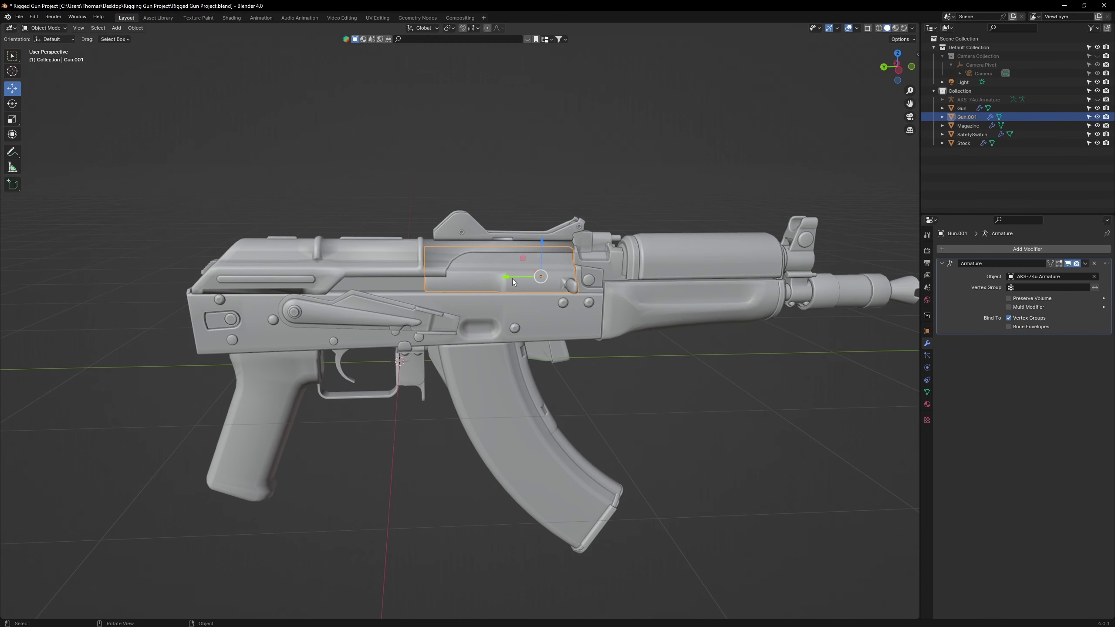
pyautogui.click(430, 29)
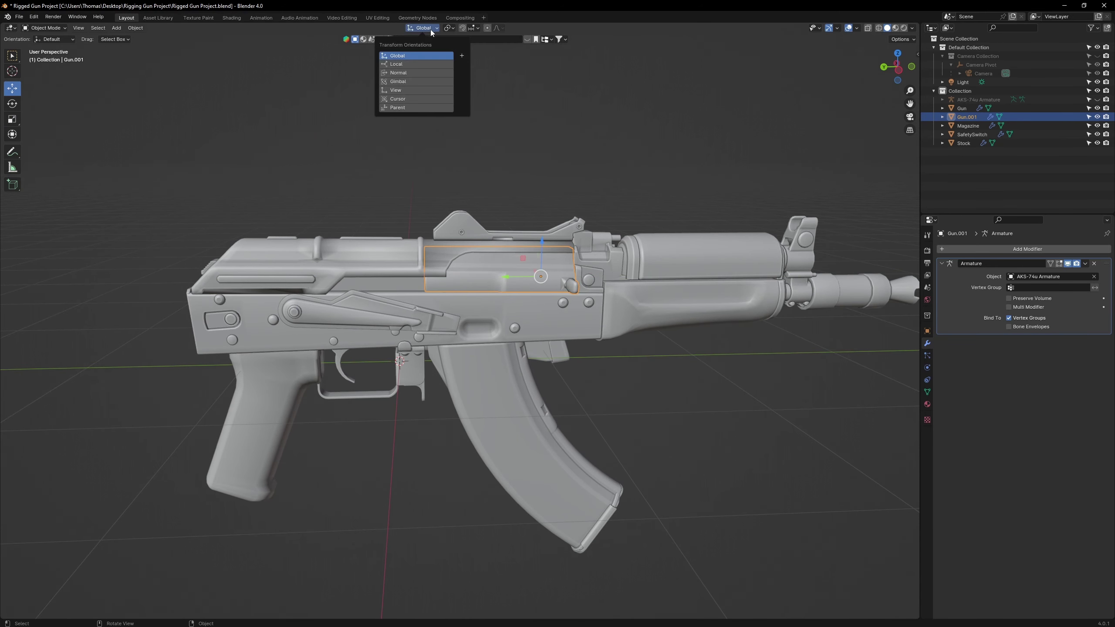
pyautogui.click(404, 64)
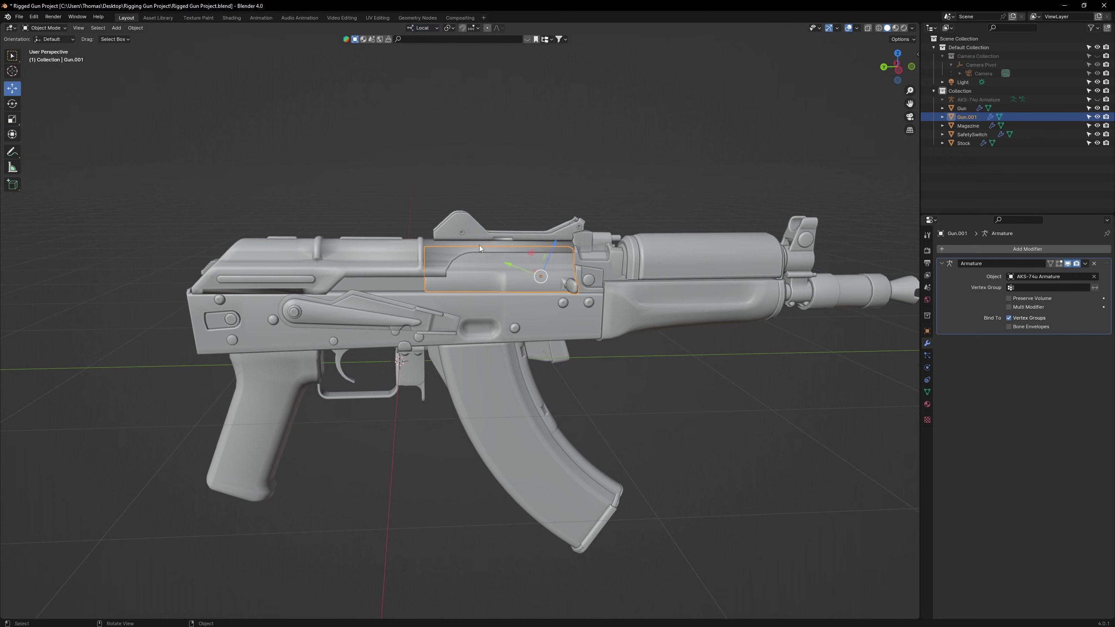
pyautogui.click(134, 29)
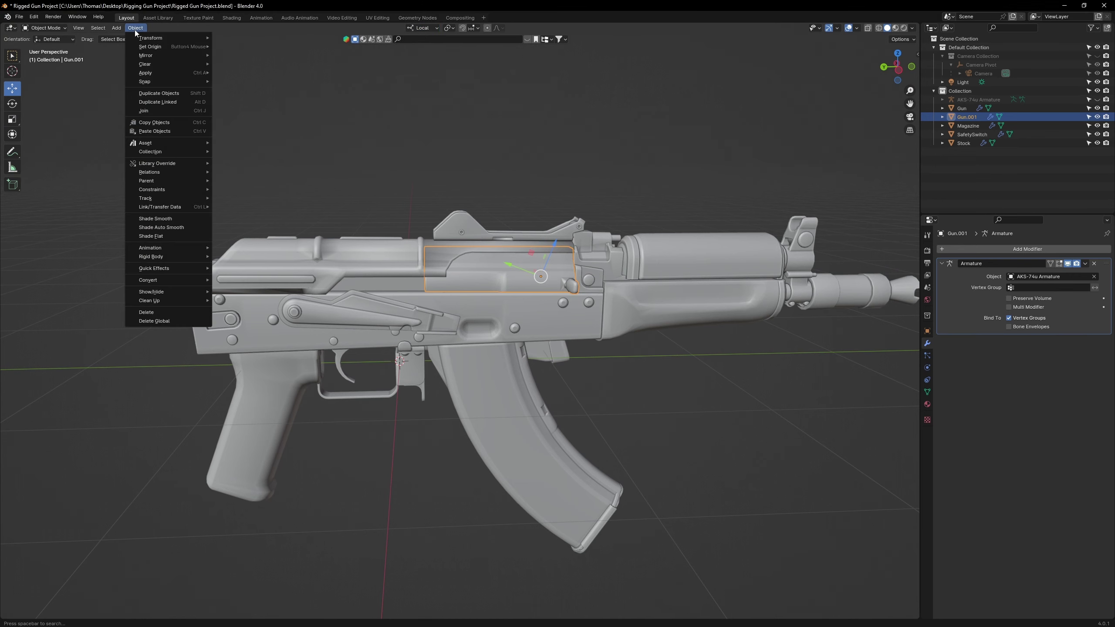
pyautogui.moveTo(157, 73)
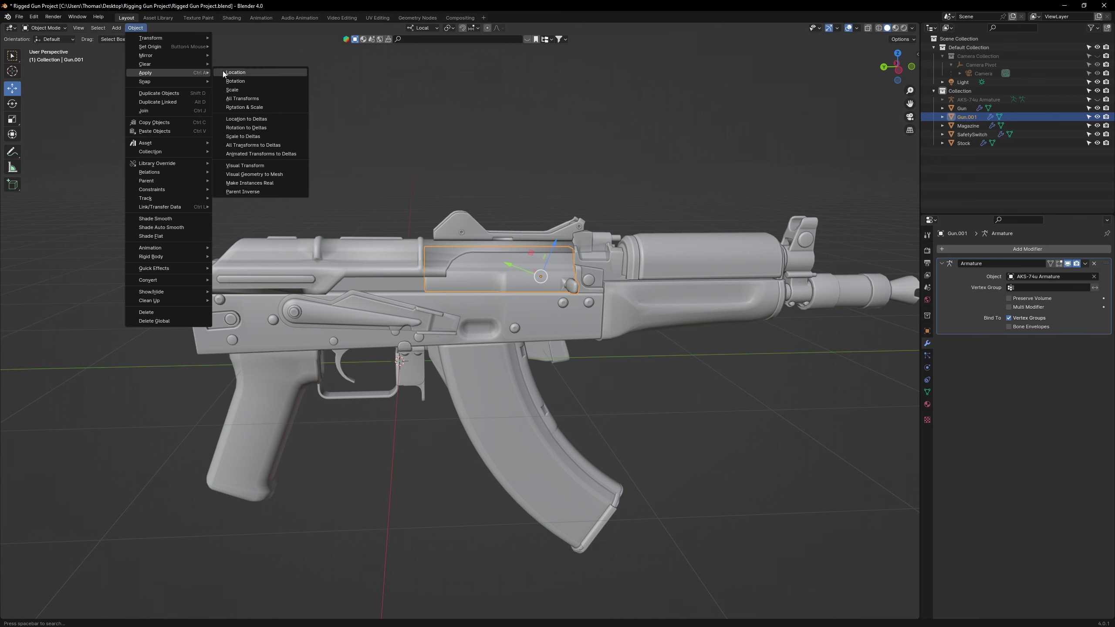
pyautogui.click(255, 83)
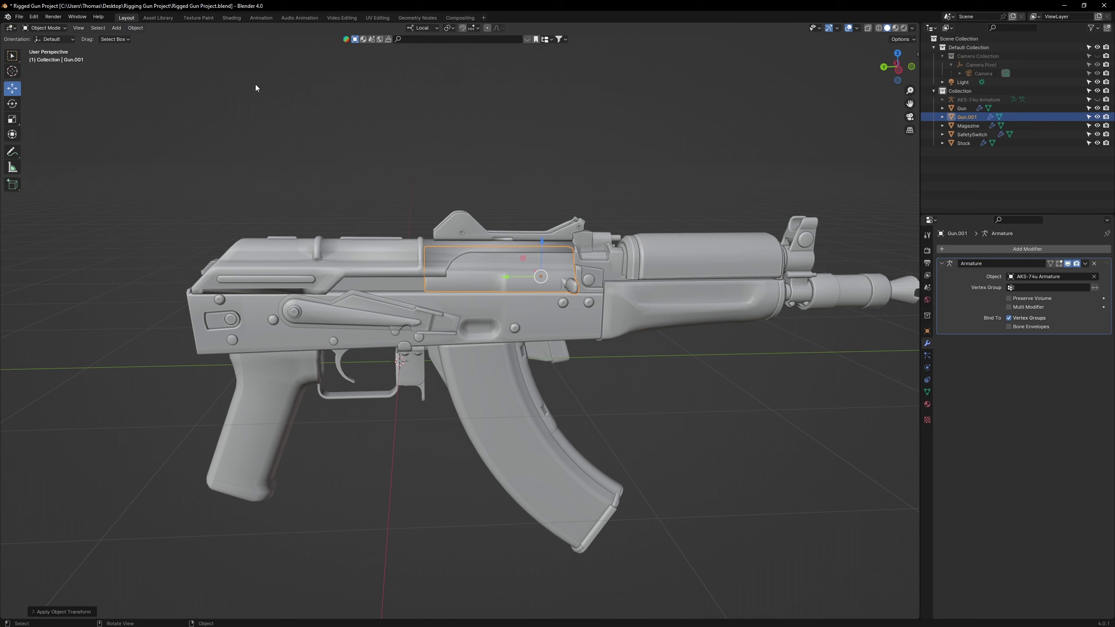
# Step: Rename the separated Gun.001 object as Bolt
pyautogui.doubleClick(970, 116)
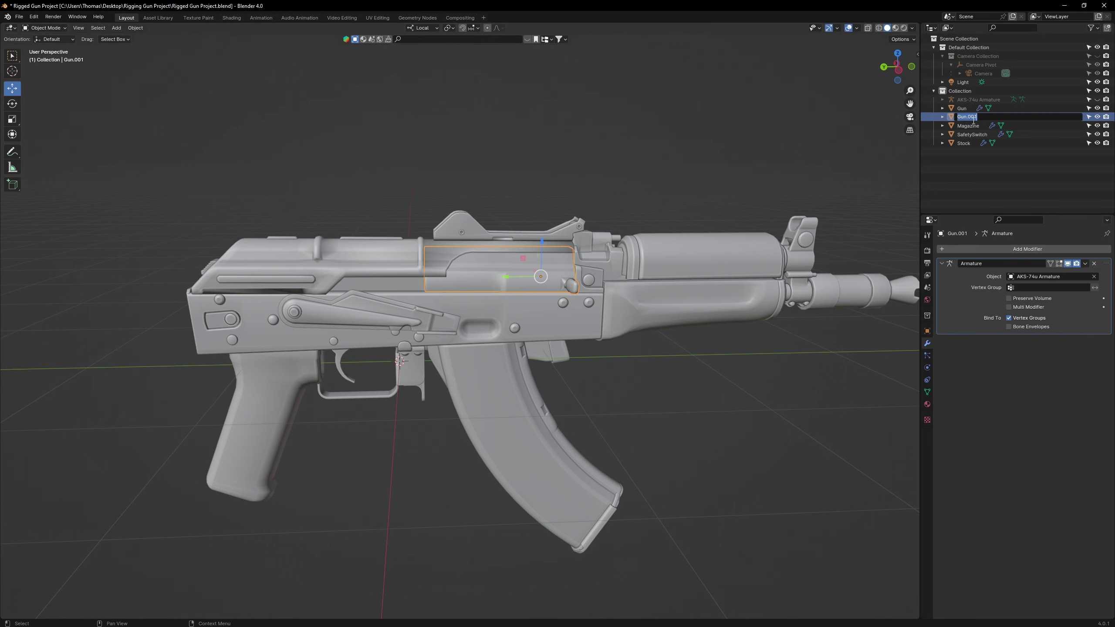
pyautogui.write('Bolt')
pyautogui.press('Return')
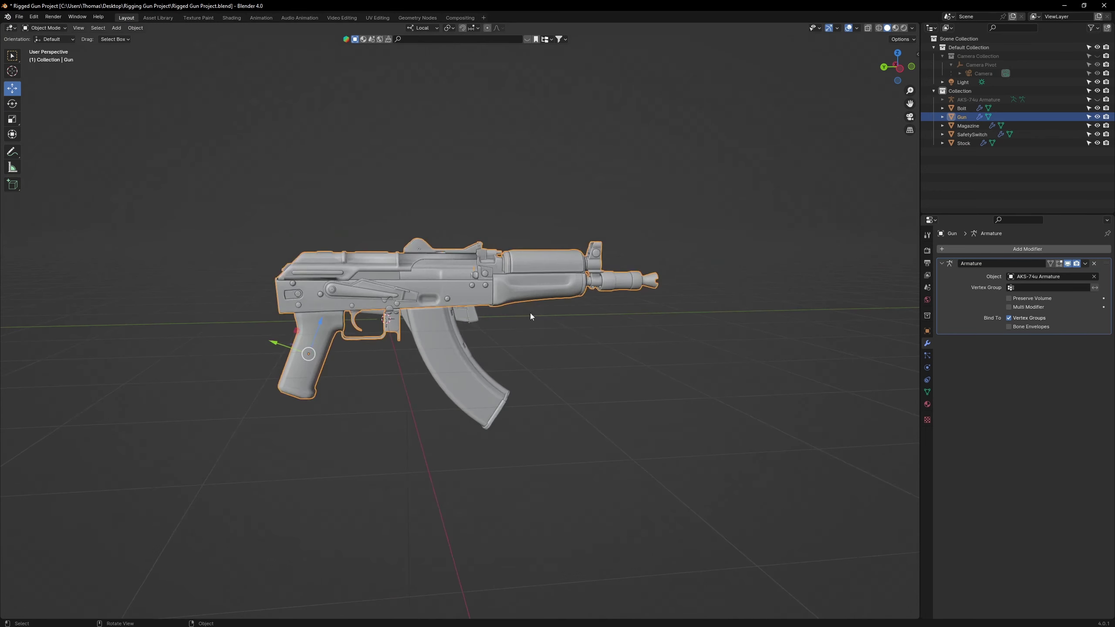
# Step: Apply all transforms to the Gun object
pyautogui.moveTo(530, 325); pyautogui.dragTo(511, 317, button='middle')
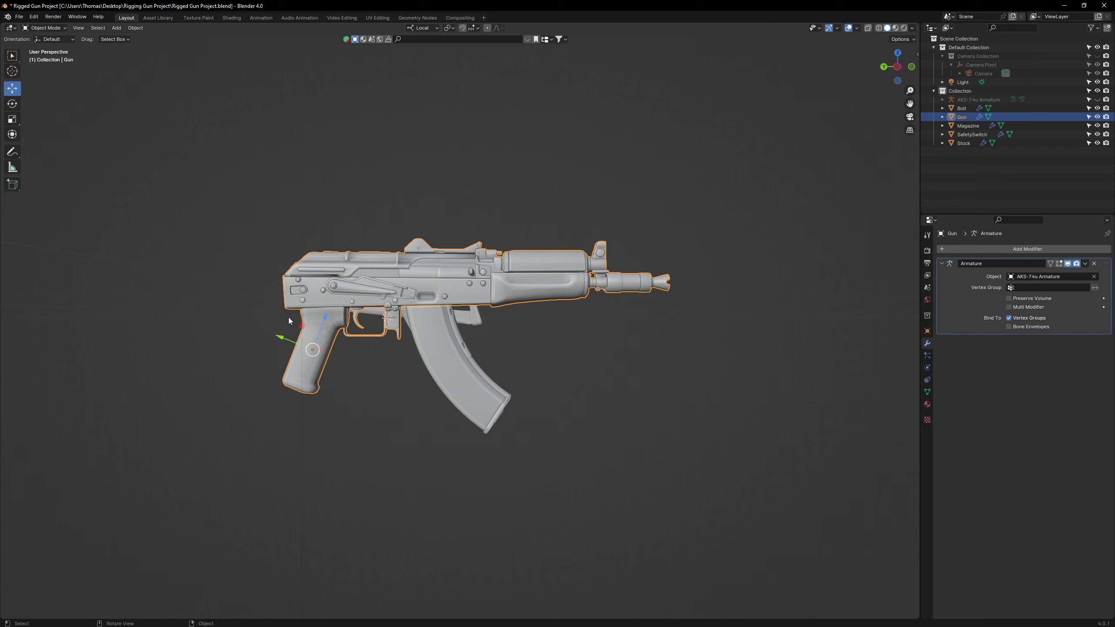
pyautogui.click(135, 28)
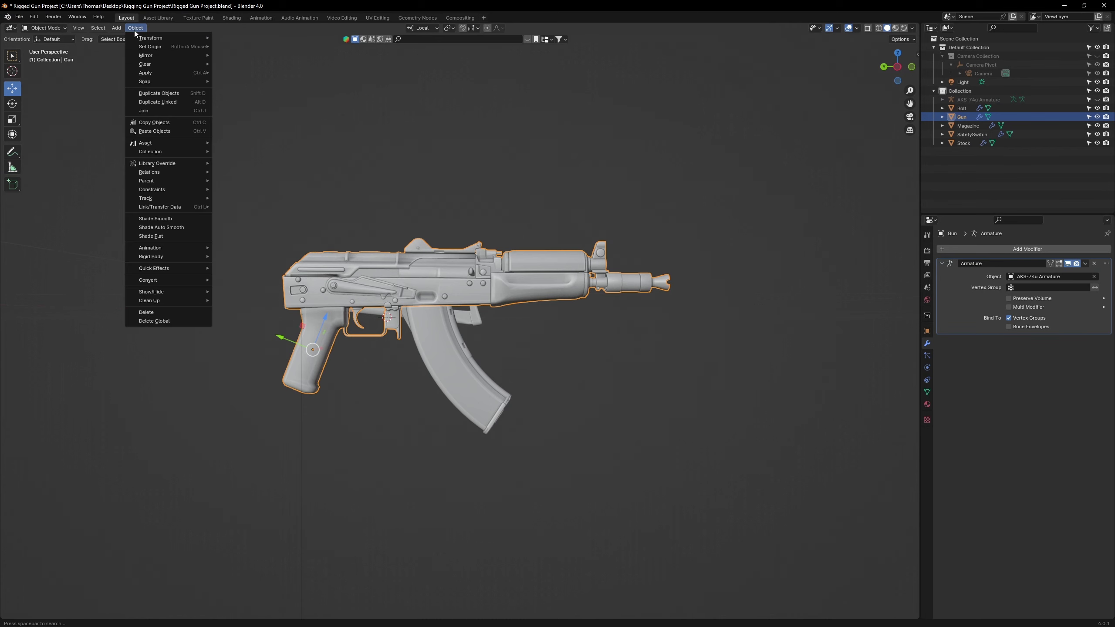
pyautogui.moveTo(168, 73)
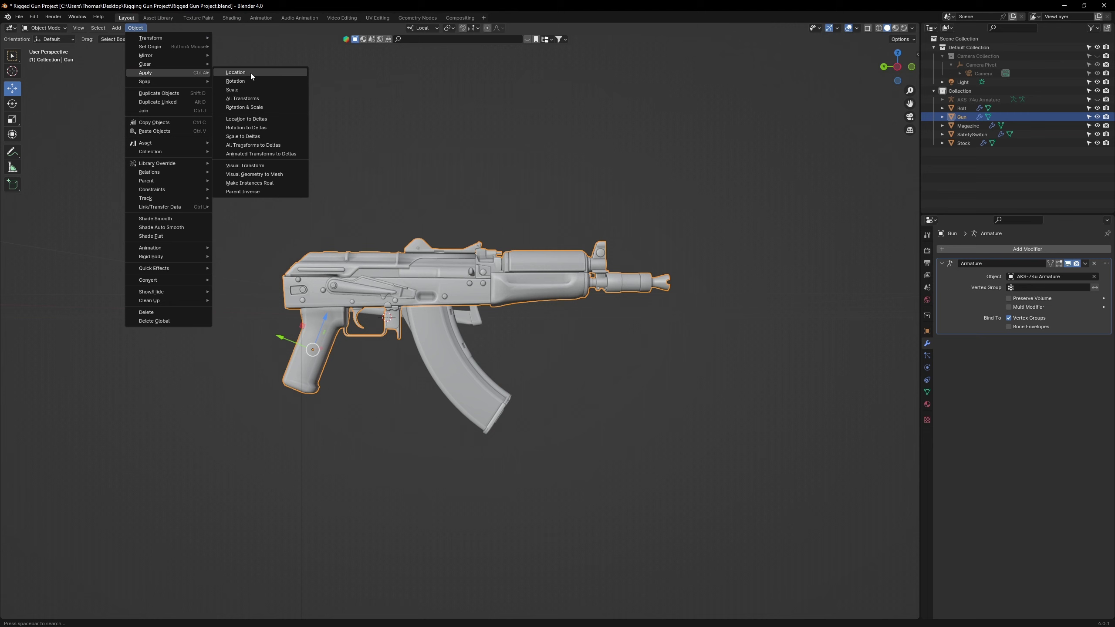
pyautogui.click(249, 99)
# Step: Select the trigger's linked geometry in the Gun mesh and separate it into its own object
pyautogui.press('ctrl+KP_3')
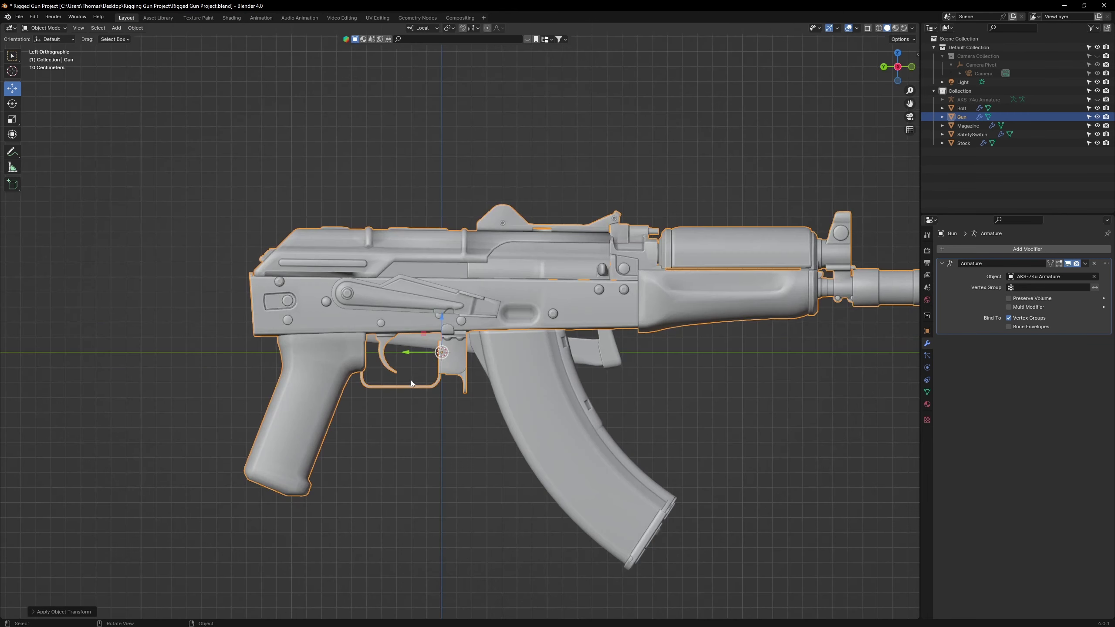
pyautogui.scroll(2, 412, 380)
pyautogui.keyDown('shift'); pyautogui.moveTo(409, 384); pyautogui.dragTo(394, 334, button='middle'); pyautogui.keyUp('shift')
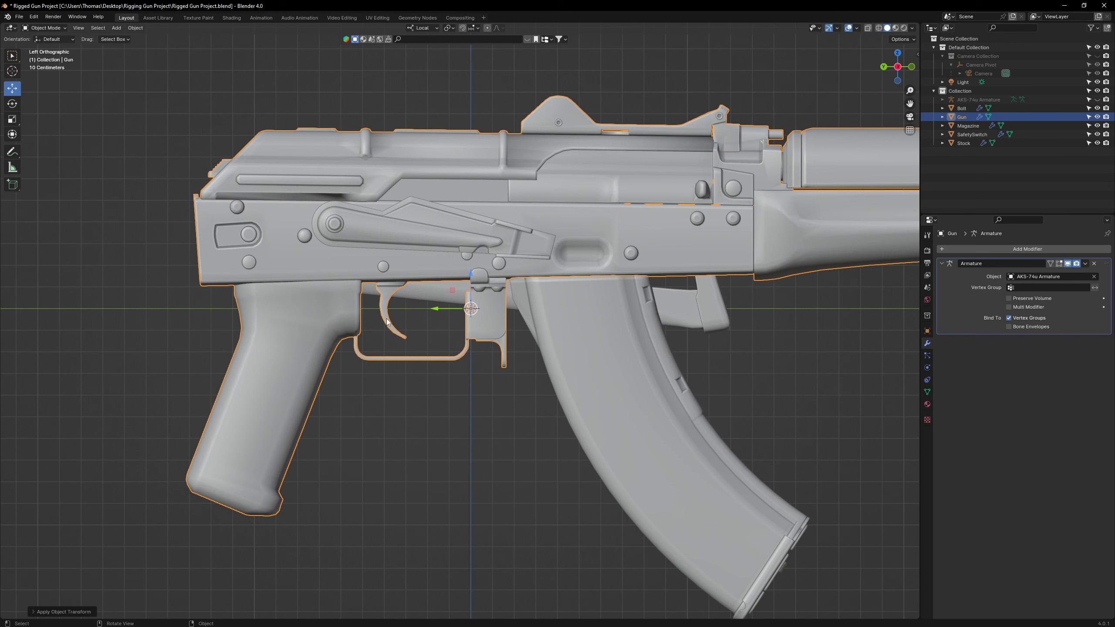
pyautogui.press('Tab')
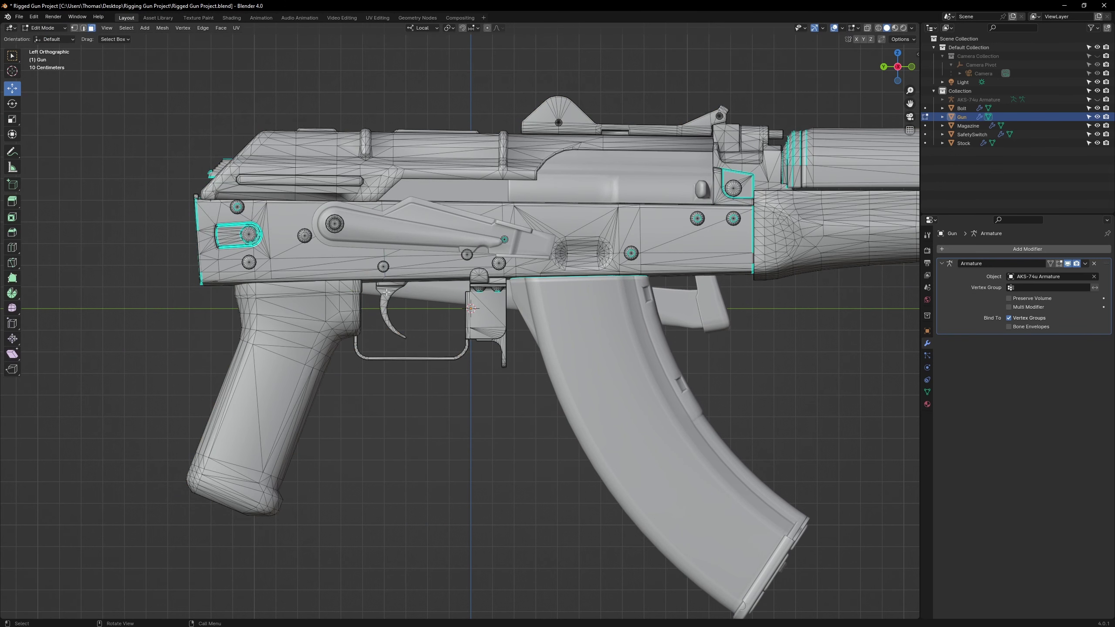
pyautogui.click(387, 292)
pyautogui.hotkey('ctrl', 'l')
pyautogui.press('p')
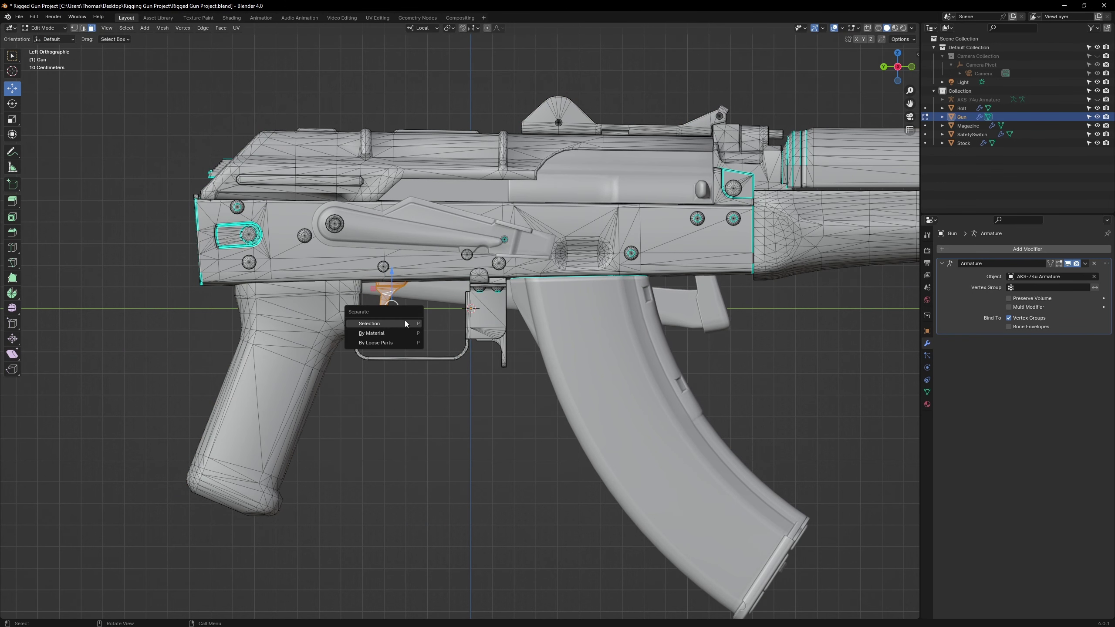
pyautogui.click(405, 324)
# Step: Separate the magazine release lever behind the magazine into its own object and return to Object Mode
pyautogui.press('l')
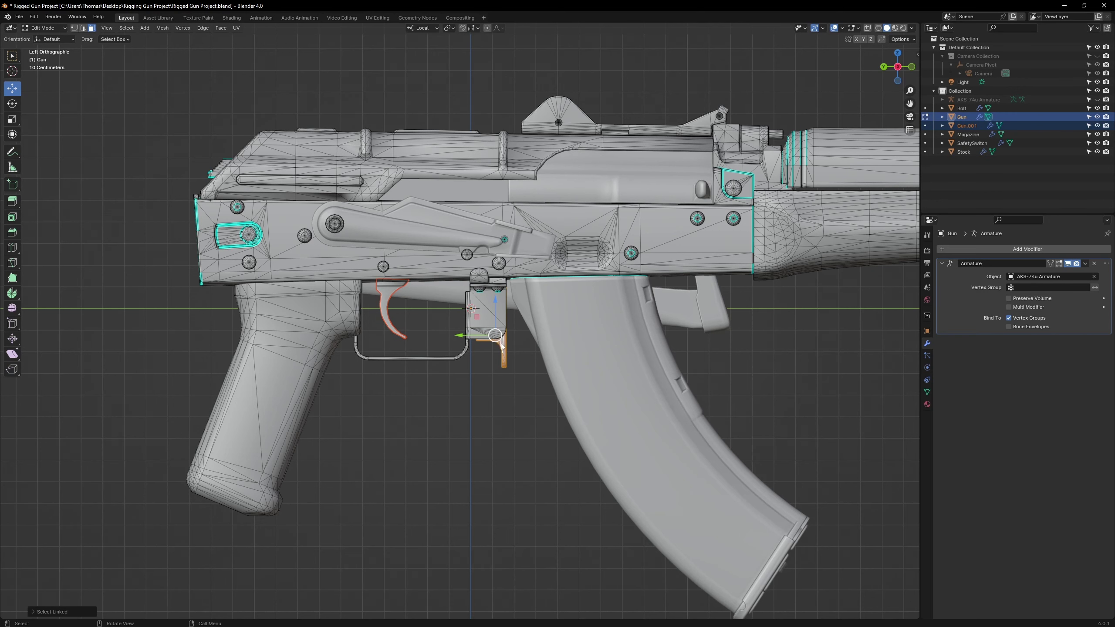
pyautogui.press('p')
pyautogui.click(501, 348)
pyautogui.press('Tab')
# Step: Set the origins of the separated trigger and magazine release lever to their geometry
pyautogui.click(380, 313)
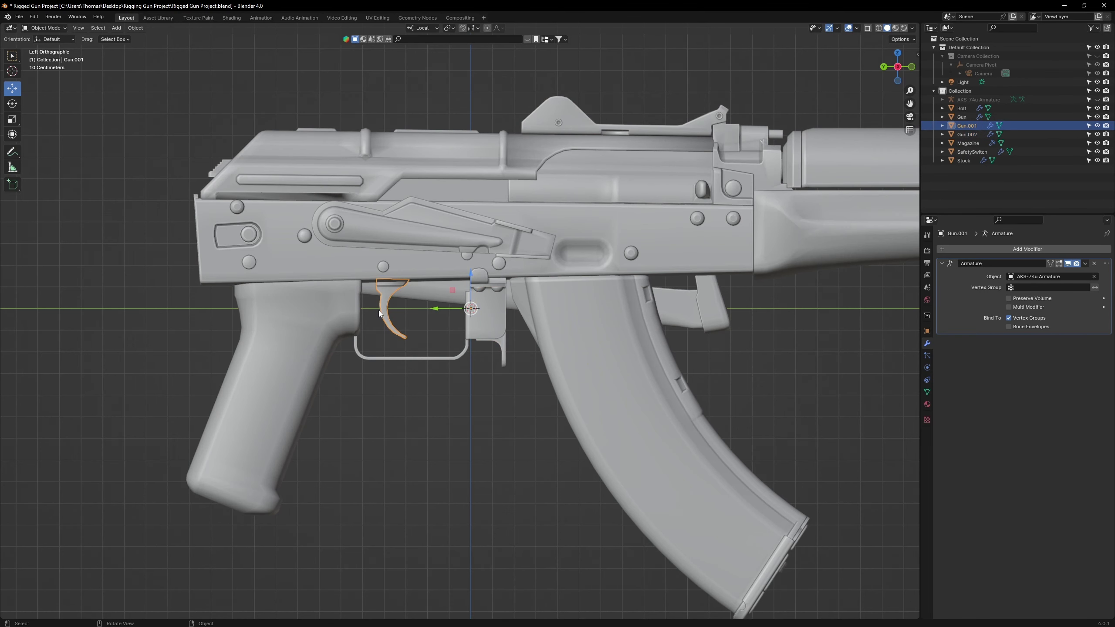
pyautogui.rightClick(386, 300)
pyautogui.moveTo(368, 335)
pyautogui.click(448, 343)
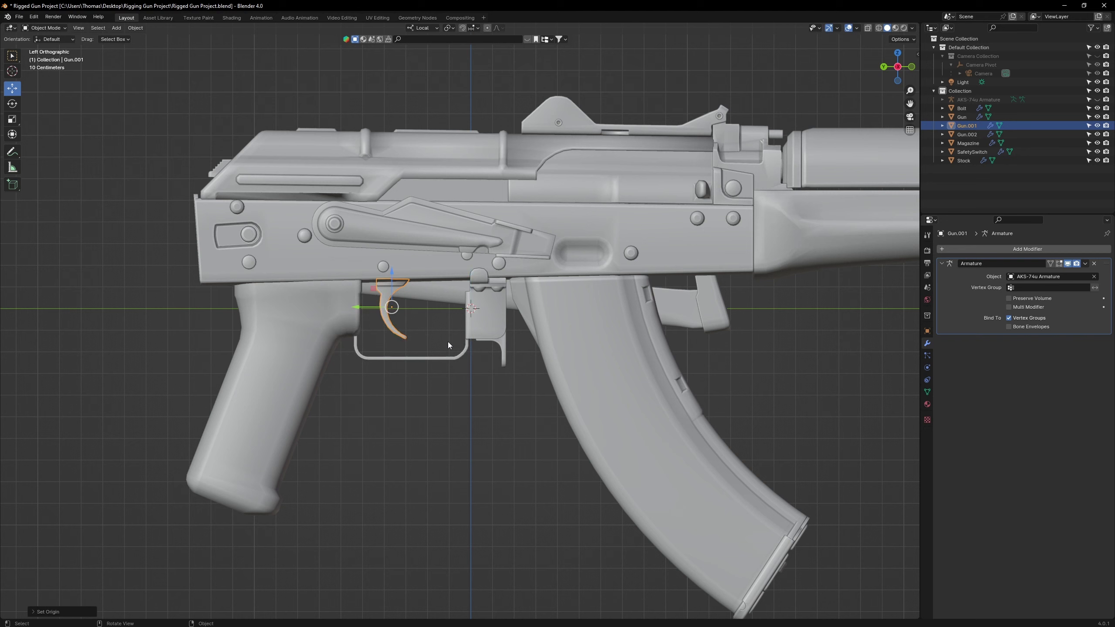
pyautogui.click(502, 349)
pyautogui.rightClick(501, 349)
pyautogui.moveTo(505, 349)
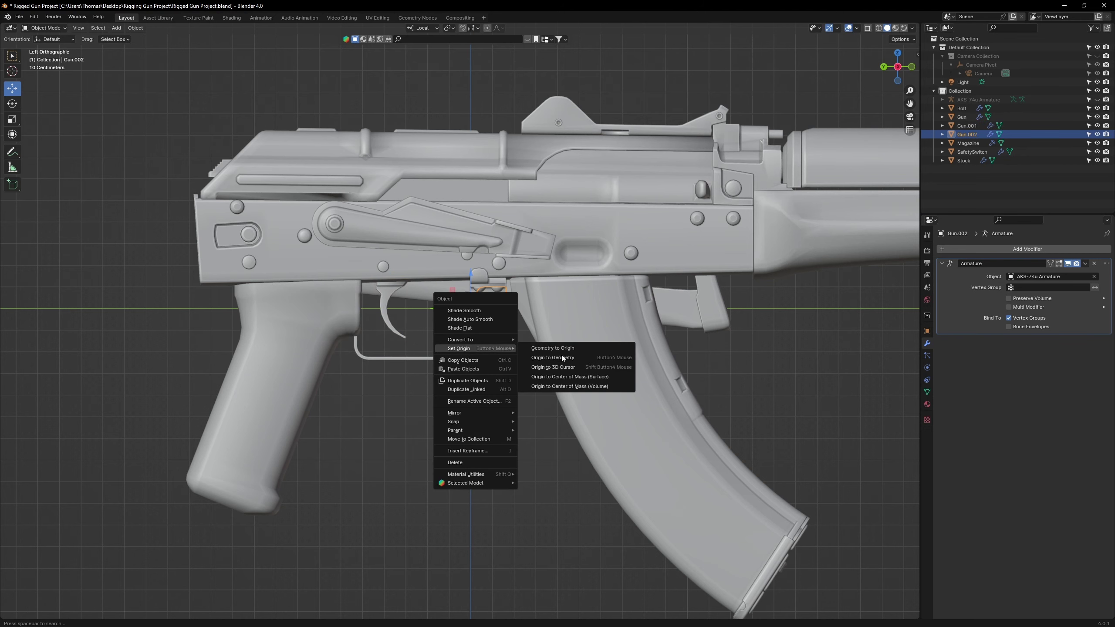
pyautogui.click(538, 359)
pyautogui.click(500, 405)
# Step: Rename the separated trigger object as Trigger and the lever object as Mag Release, and save the project
pyautogui.moveTo(500, 405); pyautogui.dragTo(528, 422, button='middle')
pyautogui.doubleClick(974, 125)
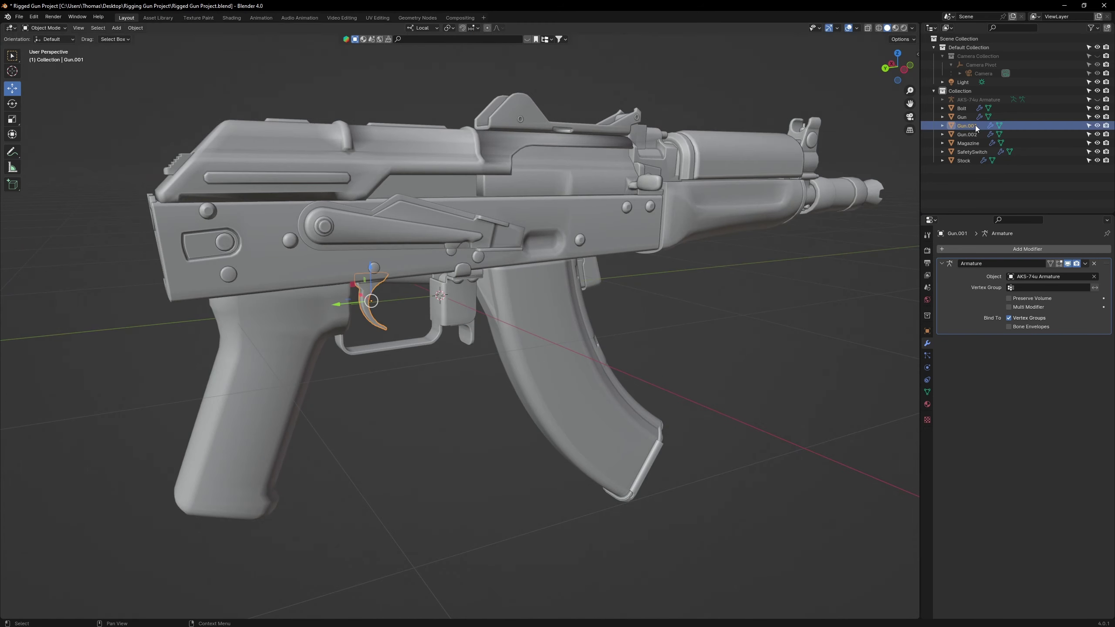
pyautogui.press('Return')
pyautogui.doubleClick(967, 126)
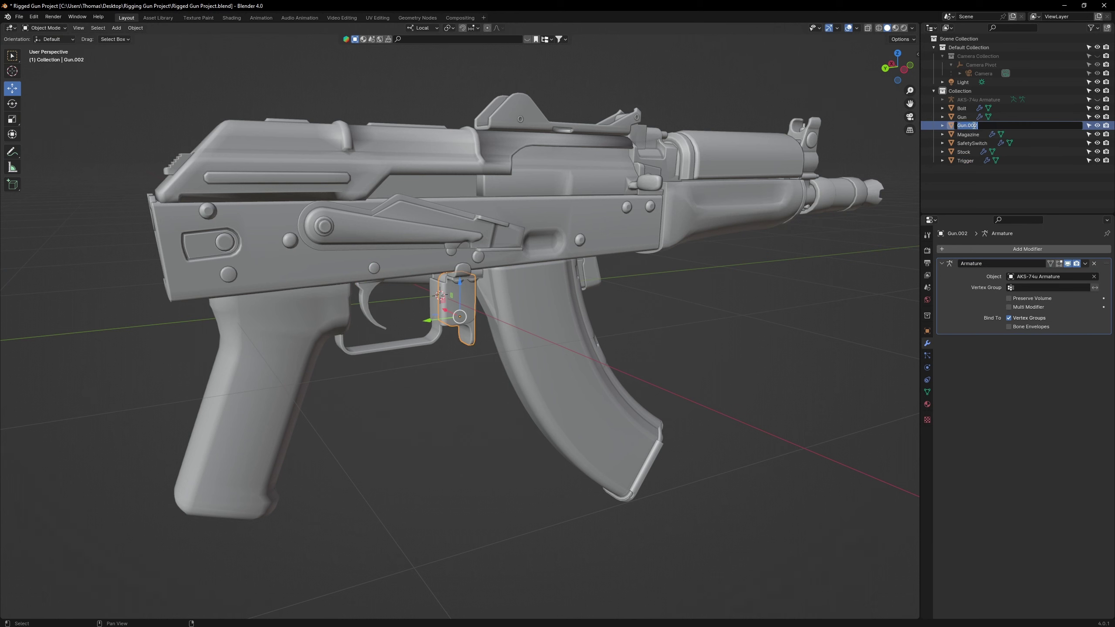
pyautogui.write('Mag Release')
pyautogui.press('Return')
pyautogui.hotkey('ctrl', 's')
# Step: Unhide the AKS-74u Armature and, in Edit Mode, shrink its bone and place it between the pistol grip and trigger guard
pyautogui.click(1097, 99)
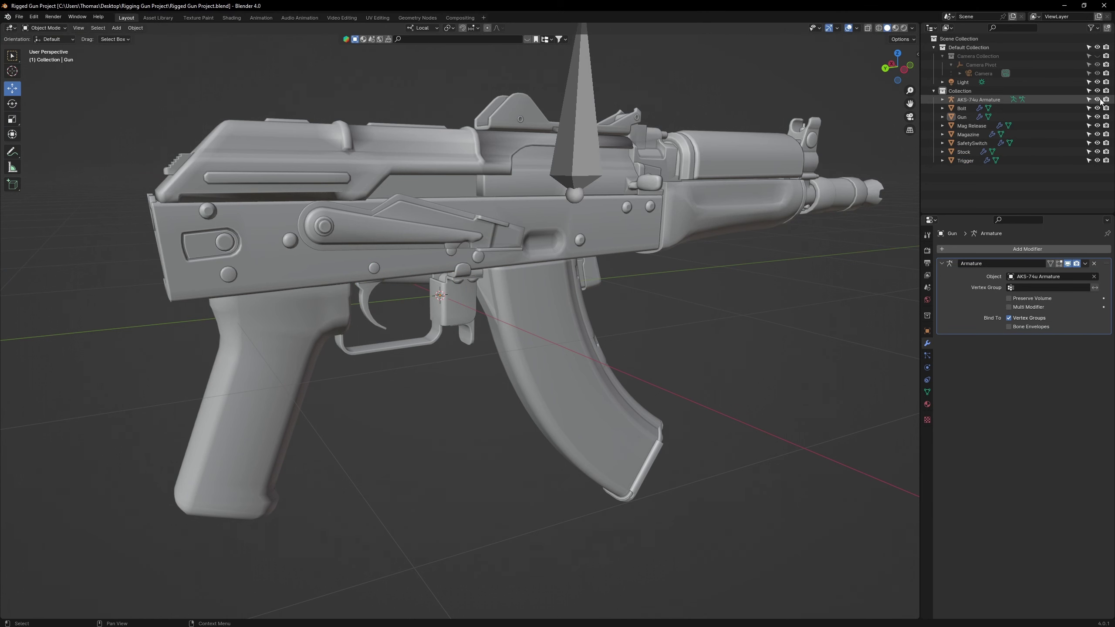
pyautogui.scroll(-2, 571, 175)
pyautogui.moveTo(571, 176)
pyautogui.mouseDown(button='middle')
pyautogui.moveTo(582, 170)
pyautogui.moveTo(561, 164)
pyautogui.mouseUp(button='middle')
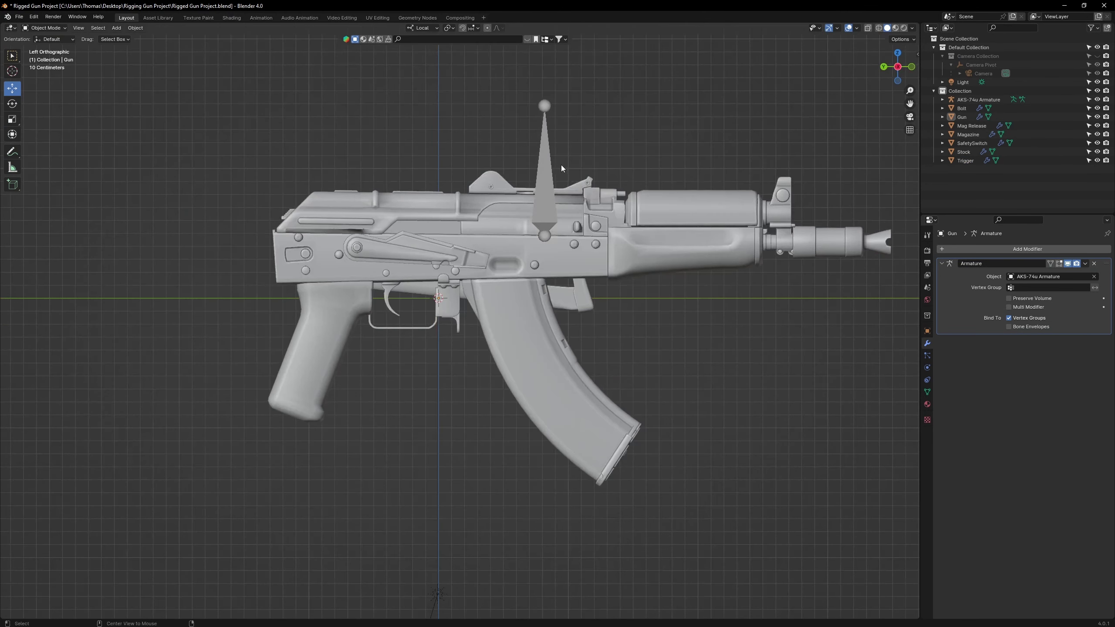
pyautogui.click(543, 177)
pyautogui.press('Tab')
pyautogui.moveTo(544, 179); pyautogui.dragTo(370, 311)
pyautogui.press('r')
pyautogui.press('s')
pyautogui.press('g')
pyautogui.moveTo(356, 309); pyautogui.dragTo(358, 352)
# Step: Duplicate the grip bone, scale the copy down and position it just above the safety switch's pivot
pyautogui.rightClick(359, 352)
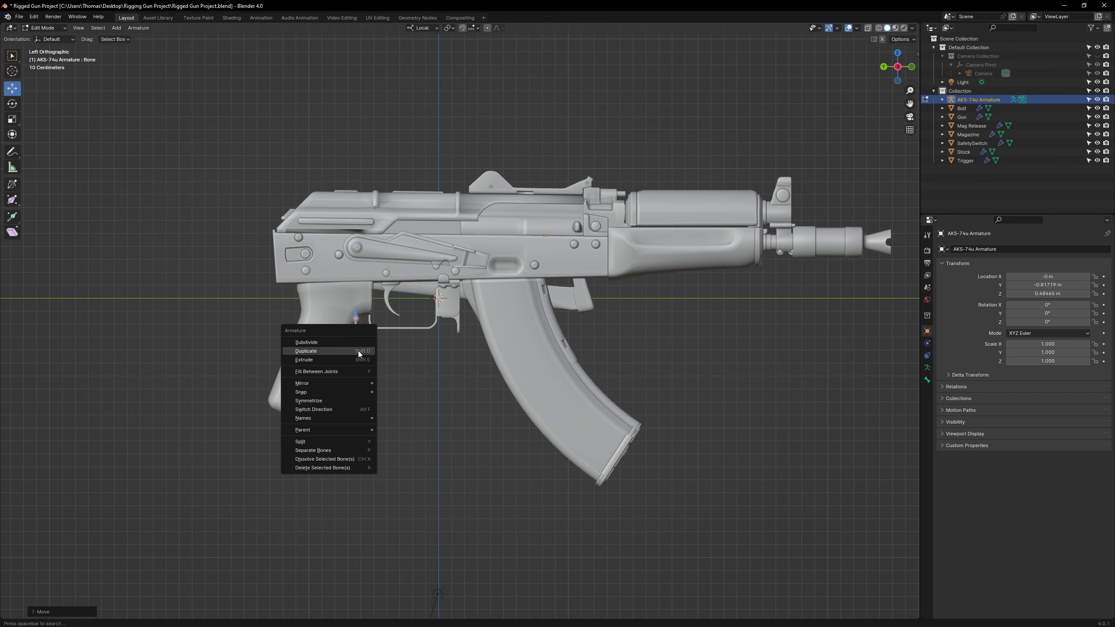
pyautogui.click(356, 350)
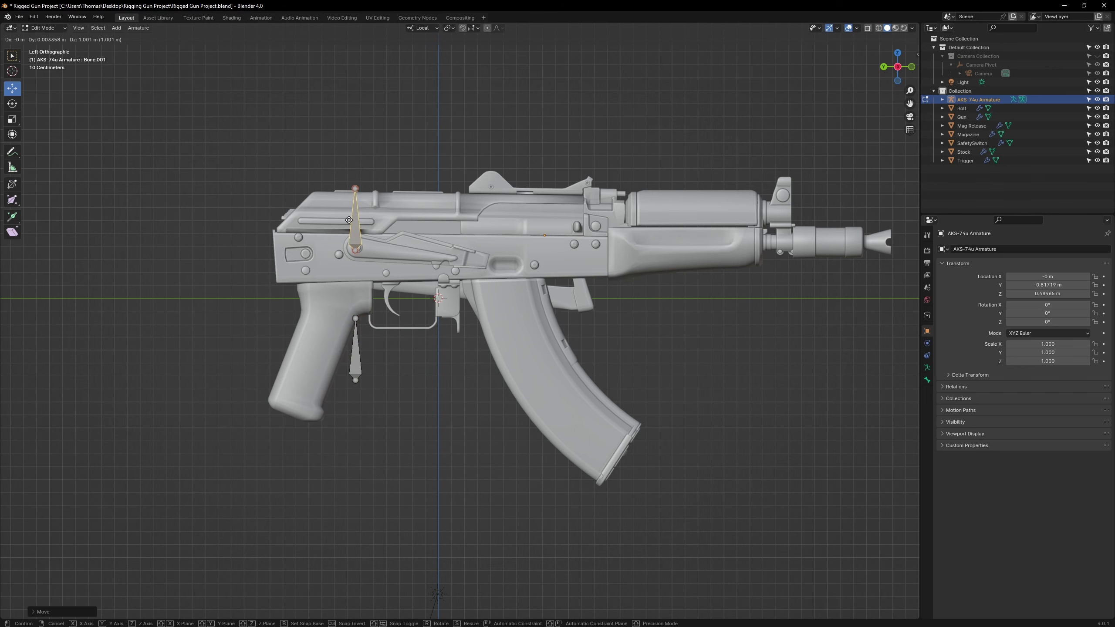
pyautogui.click(351, 220)
pyautogui.scroll(7, 351, 220)
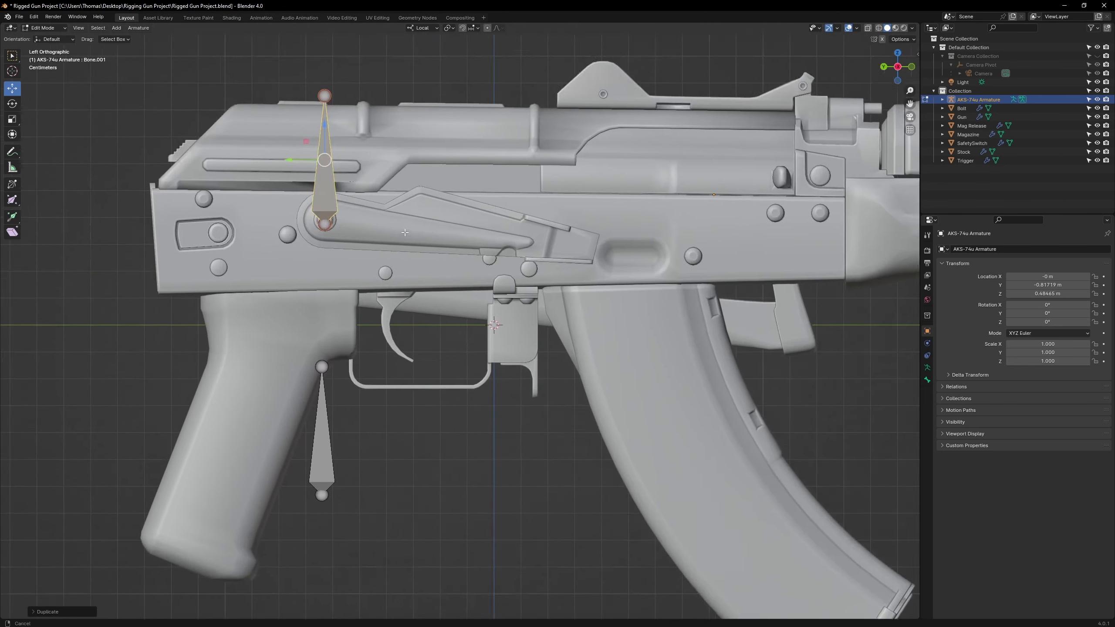
pyautogui.press('s')
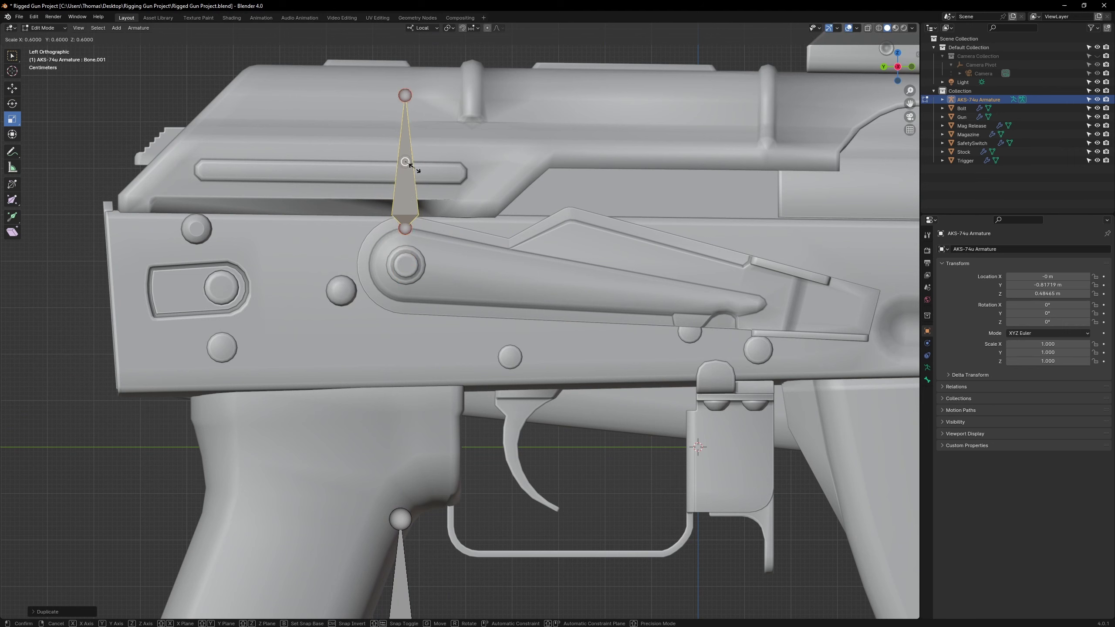
pyautogui.click(408, 170)
pyautogui.press('g')
pyautogui.moveTo(406, 164); pyautogui.dragTo(458, 194)
# Step: Snap the 3D cursor to the safety switch's pivot pin in the Gun mesh and return to Object Mode
pyautogui.moveTo(444, 240); pyautogui.dragTo(472, 254, button='middle')
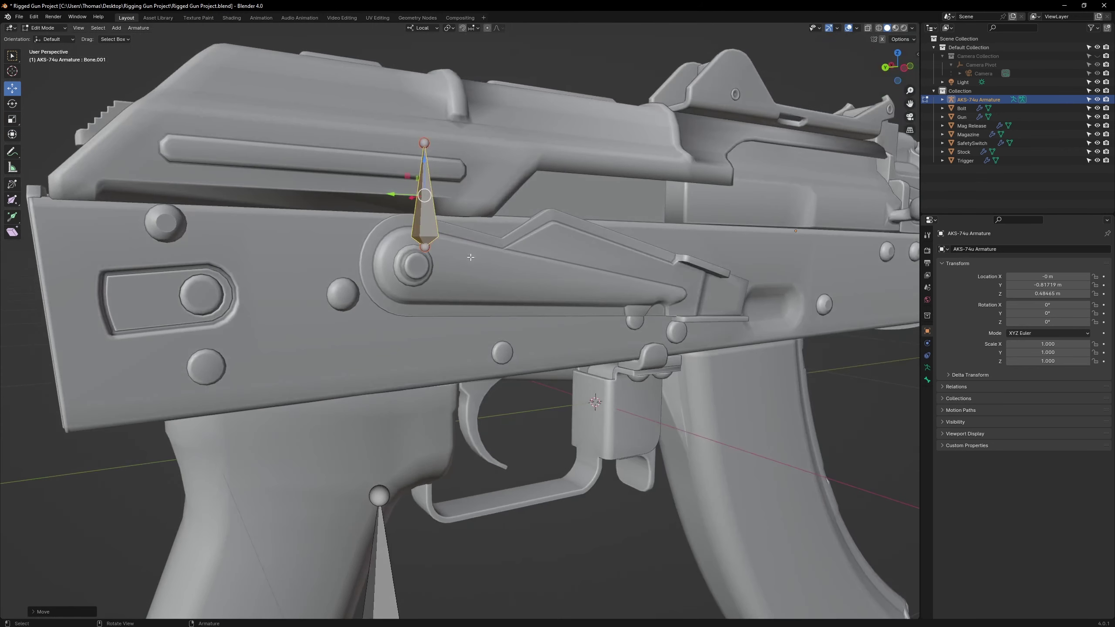
pyautogui.press('Tab')
pyautogui.click(457, 266)
pyautogui.scroll(5, 434, 281)
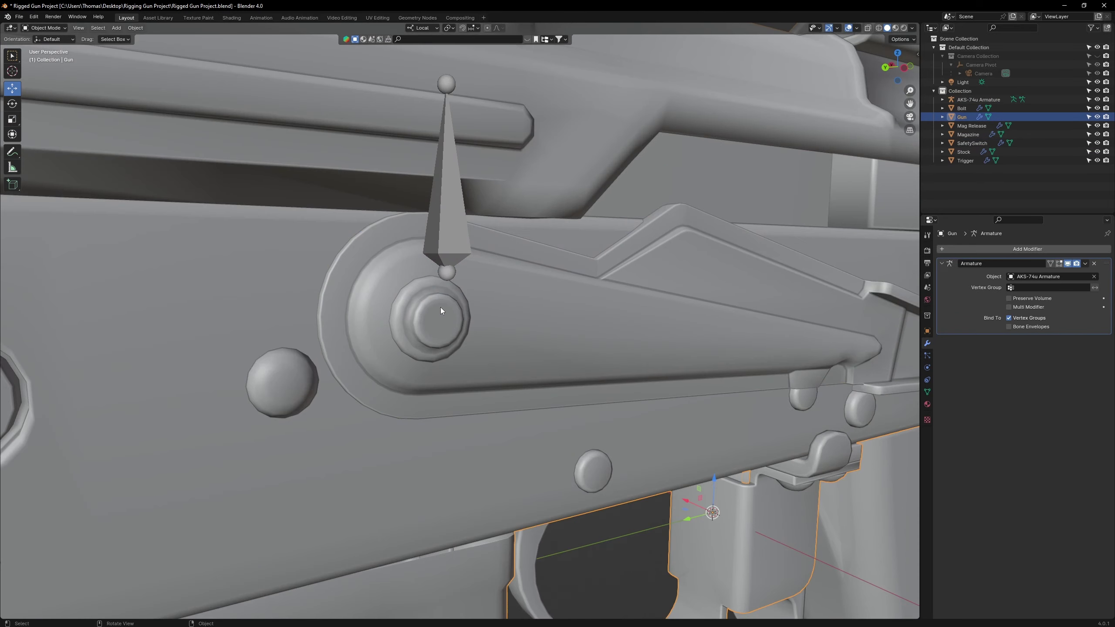
pyautogui.press('Tab')
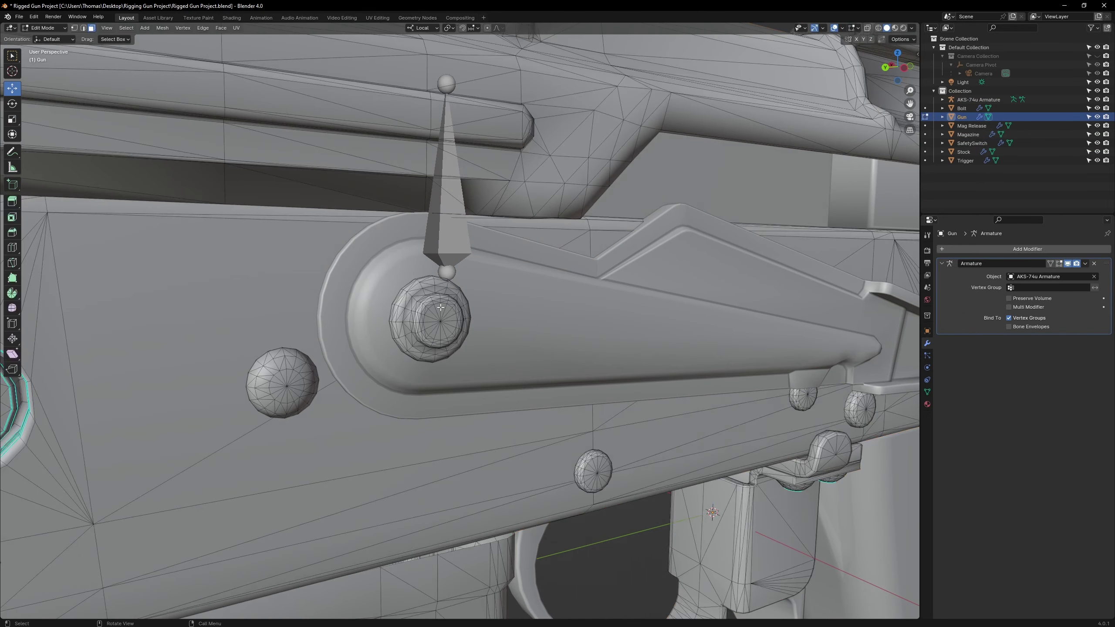
pyautogui.press('l')
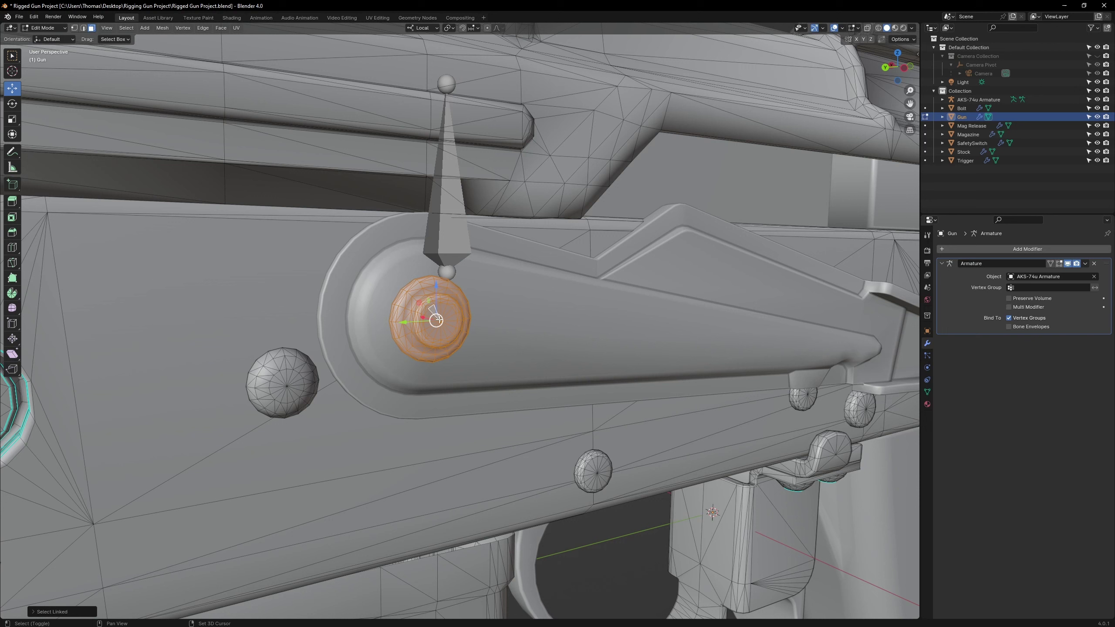
pyautogui.click(162, 28)
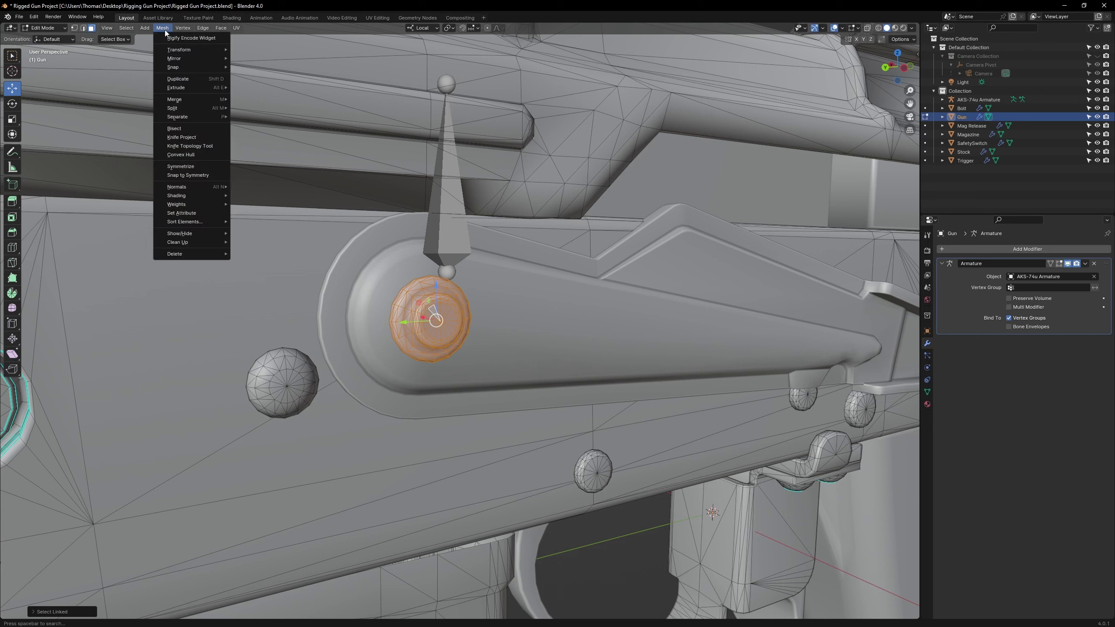
pyautogui.moveTo(198, 66)
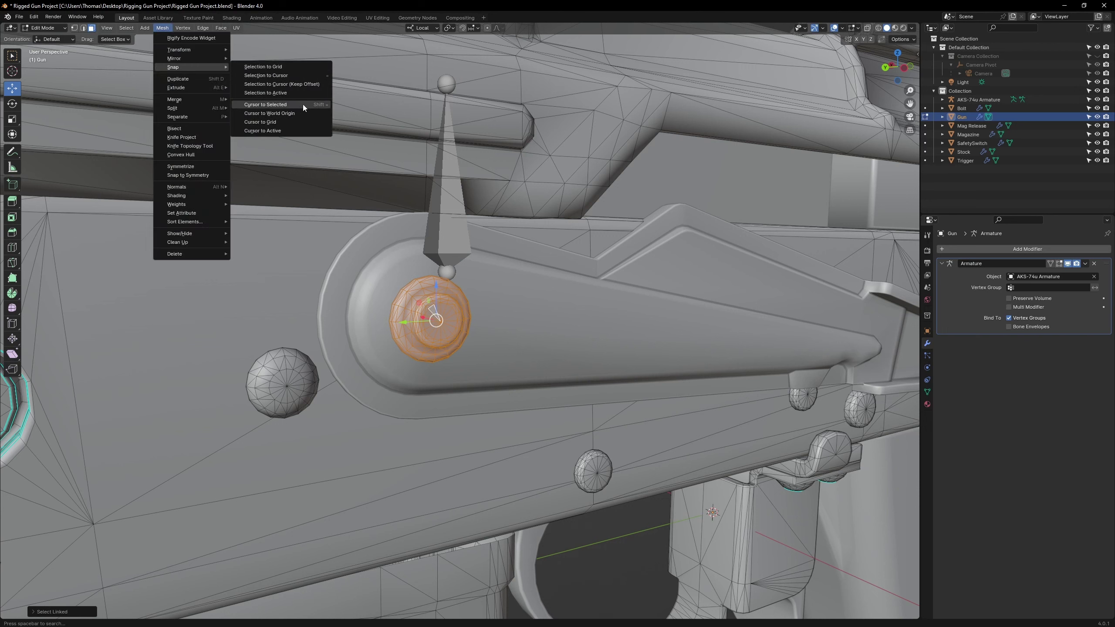
pyautogui.click(252, 108)
pyautogui.click(53, 28)
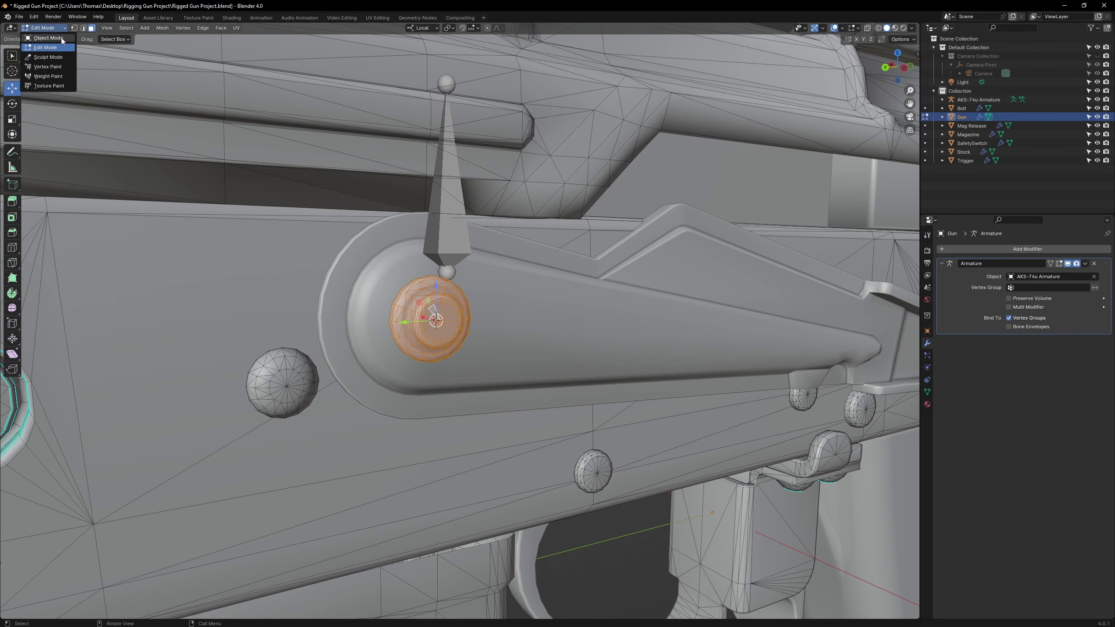
pyautogui.click(63, 40)
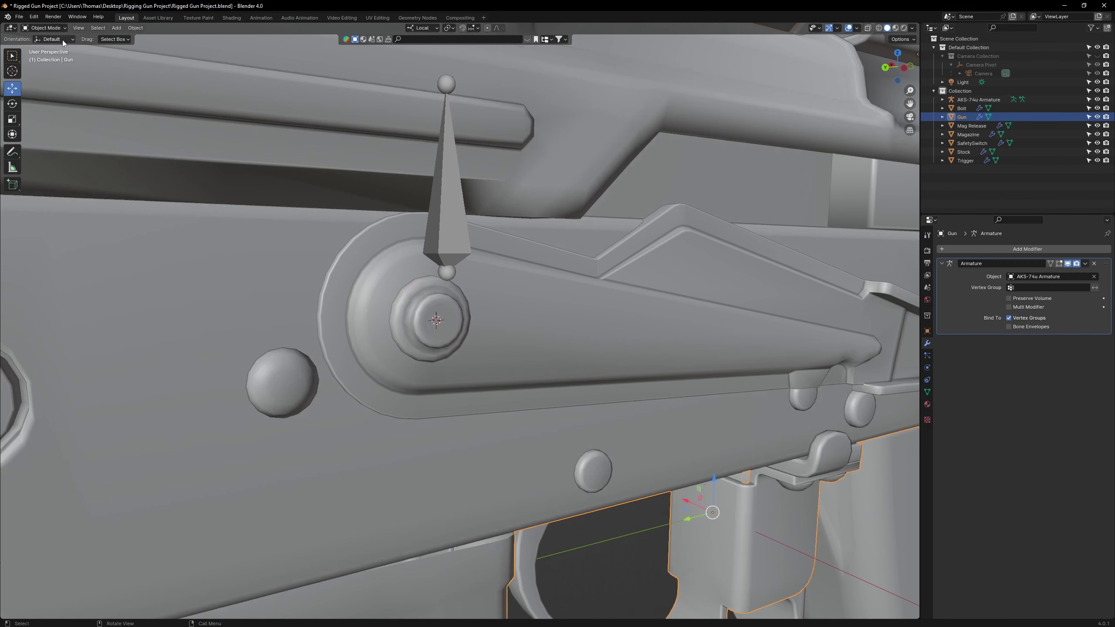
# Step: In the armature's Edit Mode, snap the safety switch bone to the 3D cursor at the pivot pin
pyautogui.click(440, 206)
pyautogui.press('Tab')
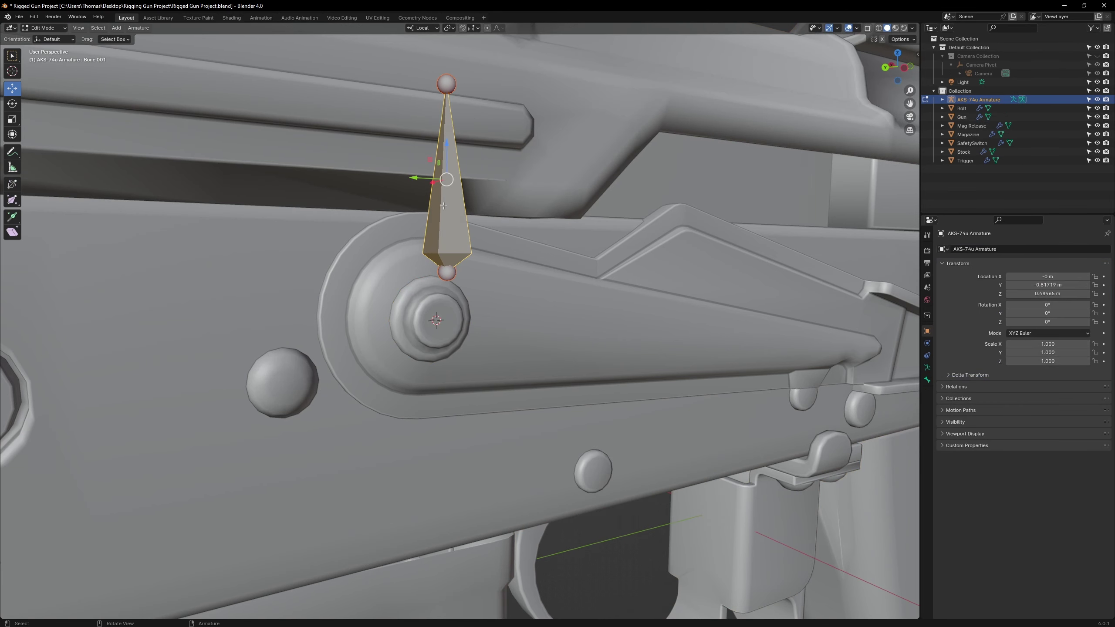
pyautogui.rightClick(445, 208)
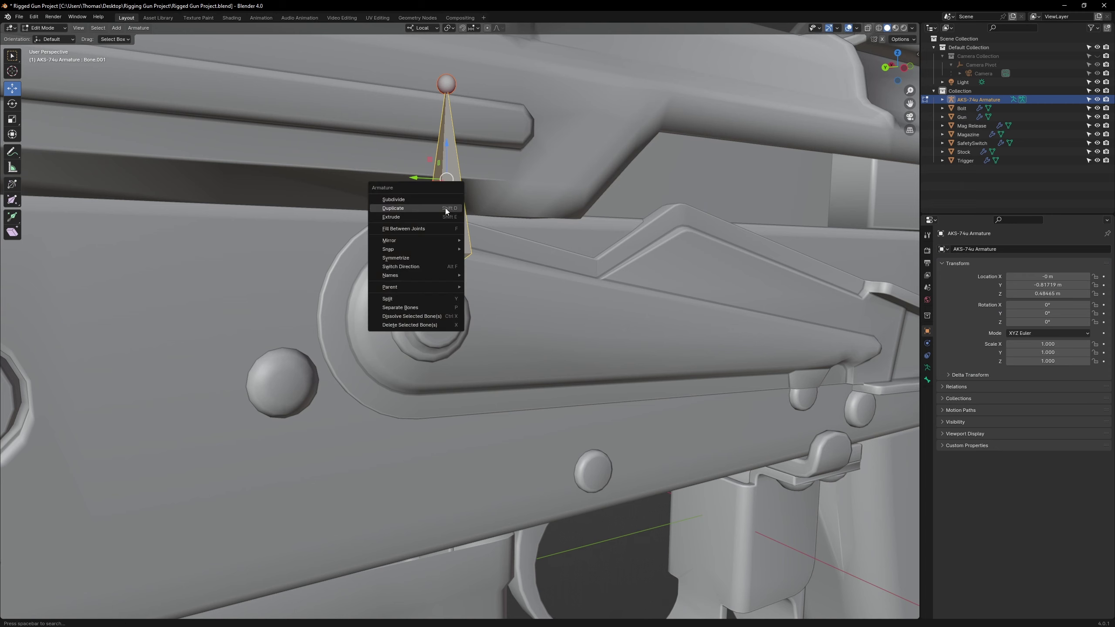
pyautogui.moveTo(433, 250)
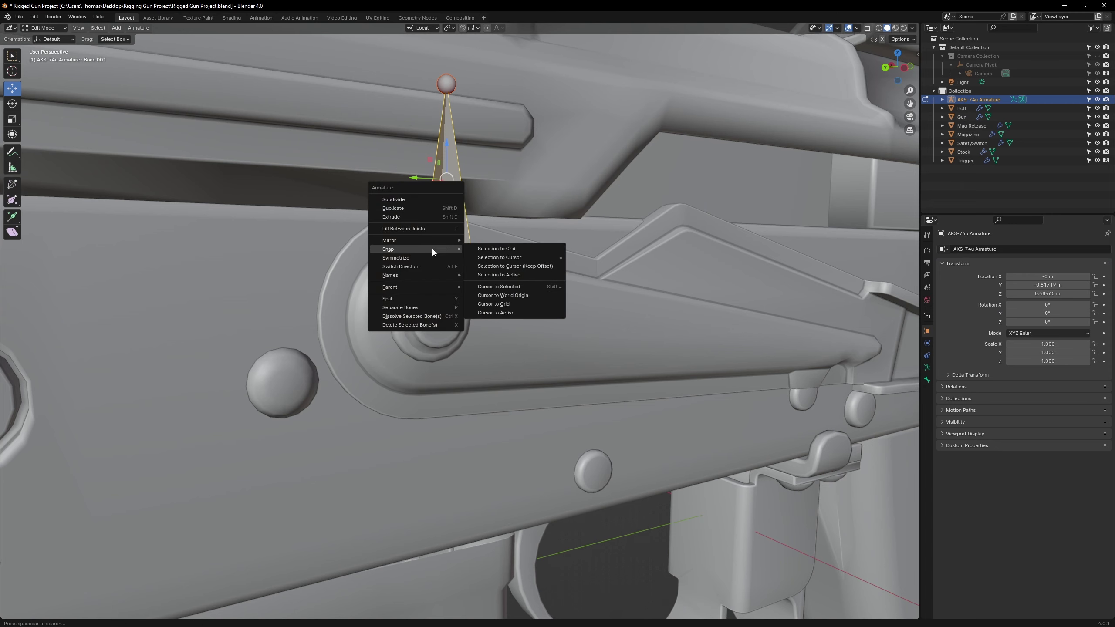
pyautogui.click(511, 258)
pyautogui.scroll(-3, 510, 259)
pyautogui.press('ctrl+KP_3')
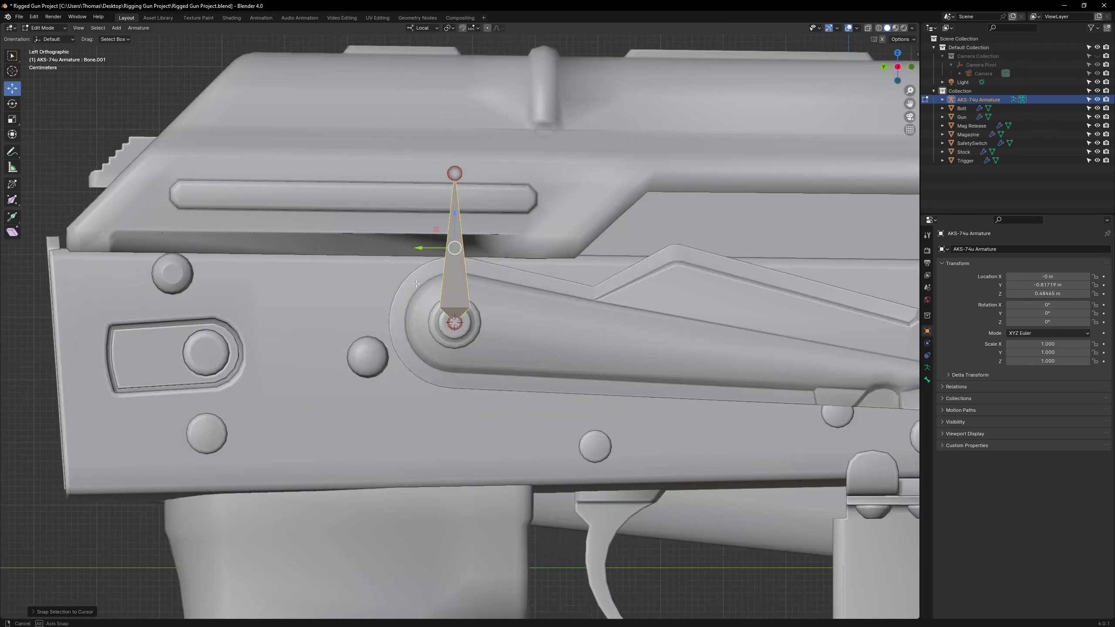
# Step: Move the safety switch bone's tip to shorten the bone and point it along the switch lever, and return to Object Mode
pyautogui.press('s')
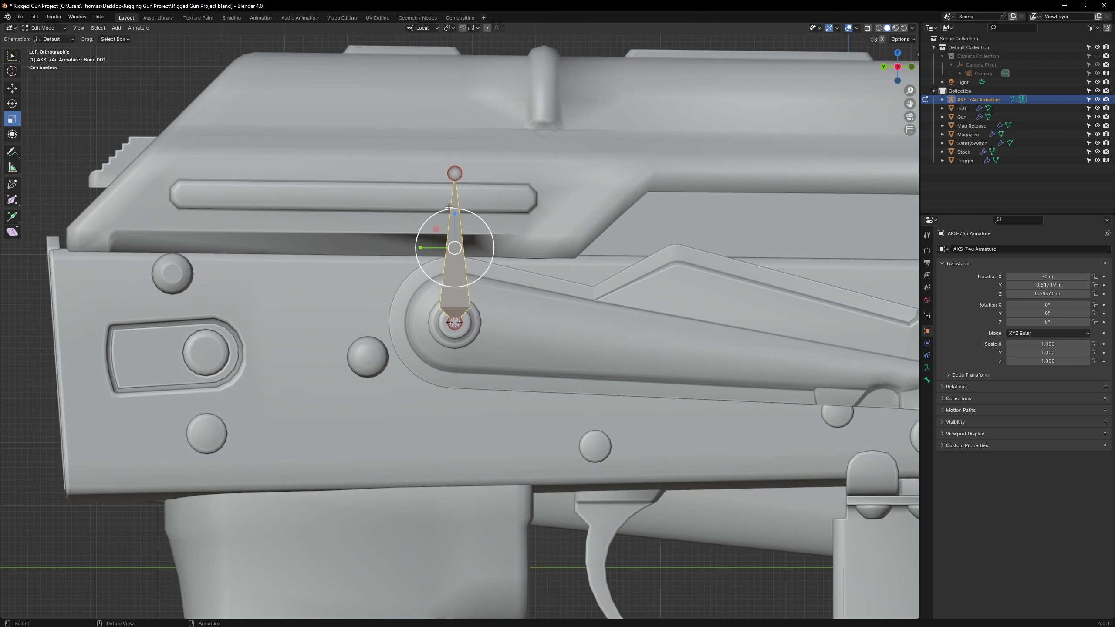
pyautogui.click(455, 173)
pyautogui.hotkey('shift', 'space')
pyautogui.press('g')
pyautogui.moveTo(454, 140); pyautogui.dragTo(458, 205)
pyautogui.scroll(-2, 458, 205)
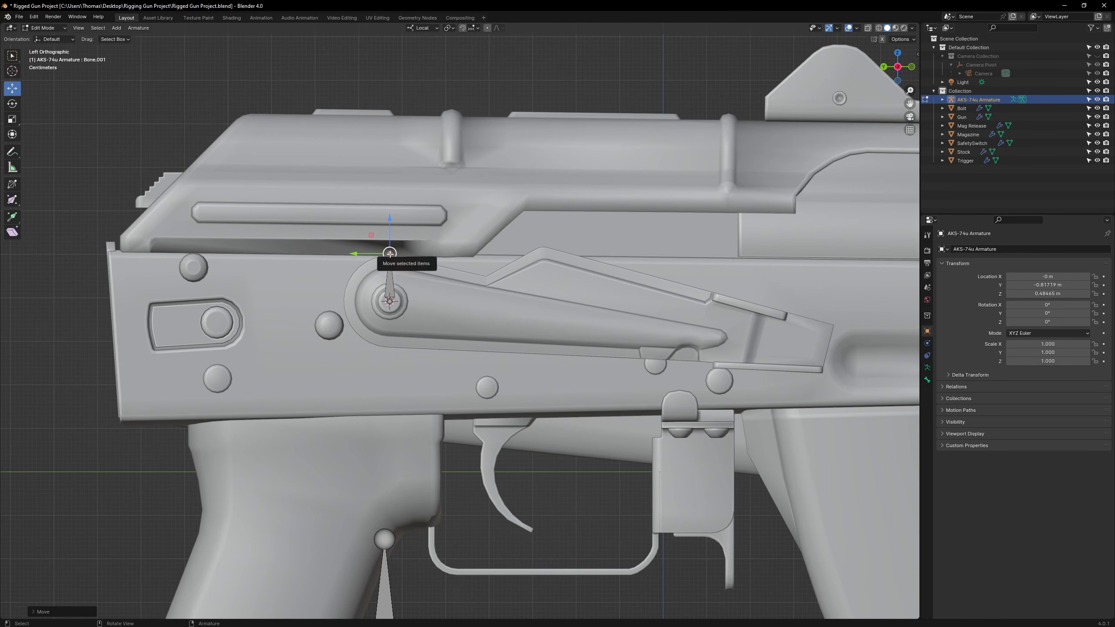
pyautogui.moveTo(388, 254); pyautogui.dragTo(487, 315)
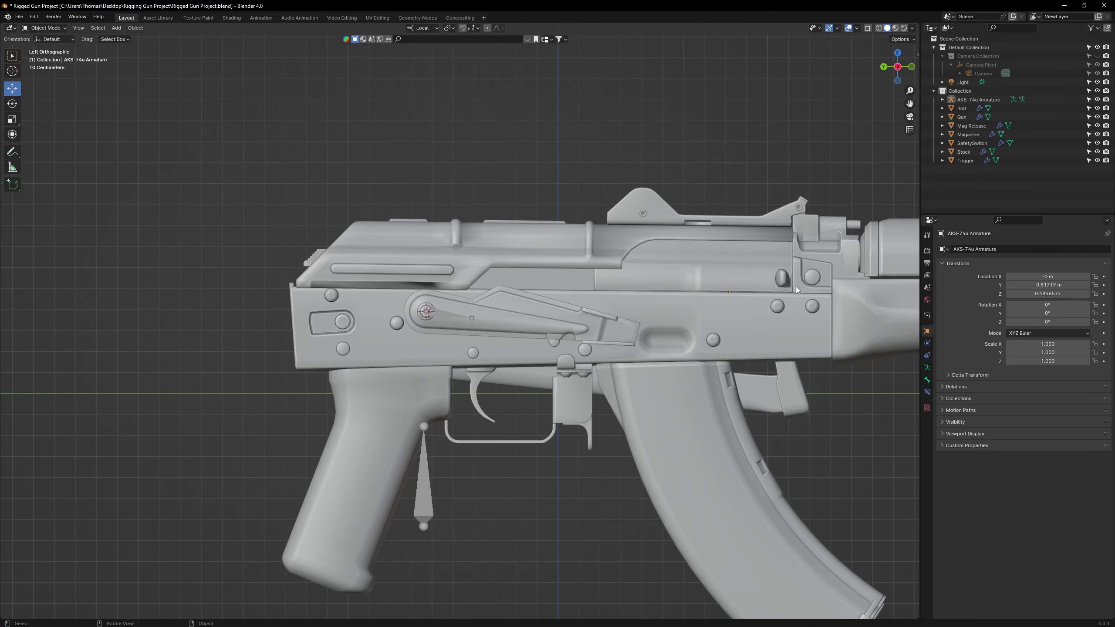
pyautogui.keyDown('shift'); pyautogui.moveTo(796, 285); pyautogui.dragTo(626, 299, button='middle'); pyautogui.keyUp('shift')
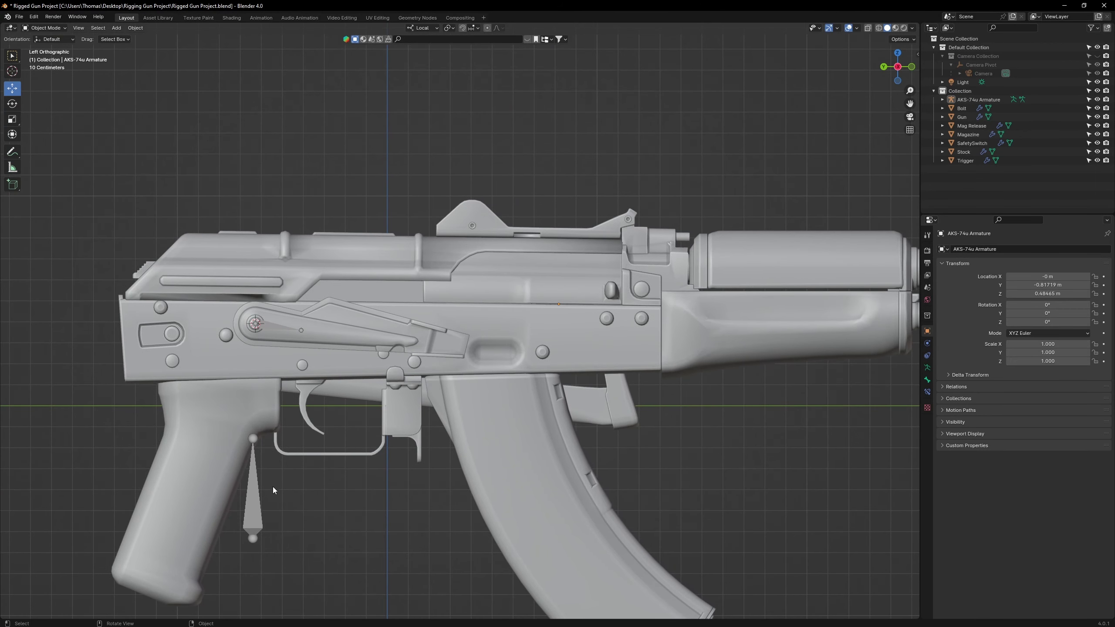
# Step: Duplicate the grip bone in the armature's Edit Mode and place the copy over the bolt
pyautogui.click(254, 487)
pyautogui.press('Tab')
pyautogui.click(252, 487)
pyautogui.press('g')
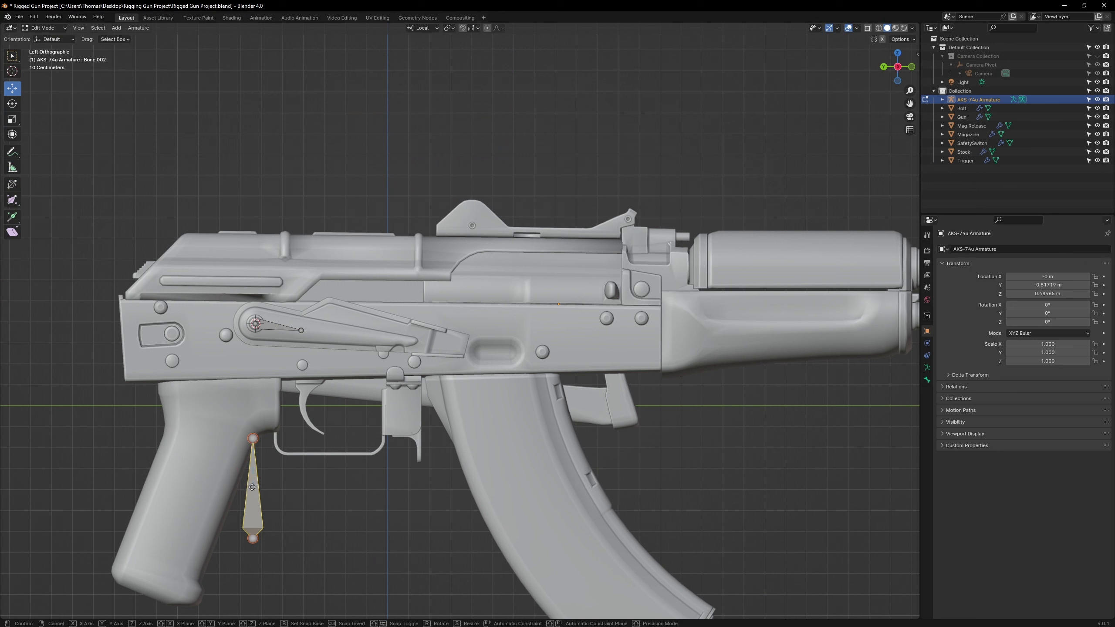
pyautogui.click(546, 268)
# Step: Rotate the bolt bone so it lies horizontally and scale it down to fit on the bolt
pyautogui.hotkey('shift', 'space')
pyautogui.press('r')
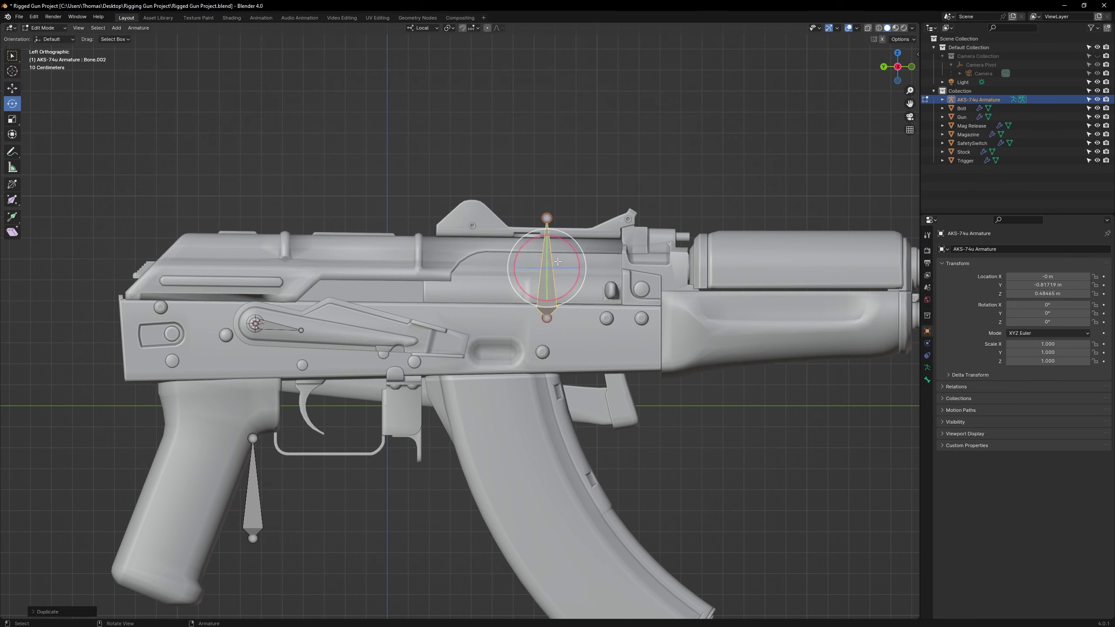
pyautogui.keyDown('ctrl'); pyautogui.moveTo(567, 248); pyautogui.dragTo(537, 281); pyautogui.keyUp('ctrl')
pyautogui.hotkey('shift', 'space')
pyautogui.press('g')
pyautogui.hotkey('shift', 'space')
pyautogui.press('s')
pyautogui.moveTo(559, 281); pyautogui.dragTo(563, 288)
pyautogui.hotkey('shift', 'space')
pyautogui.press('g')
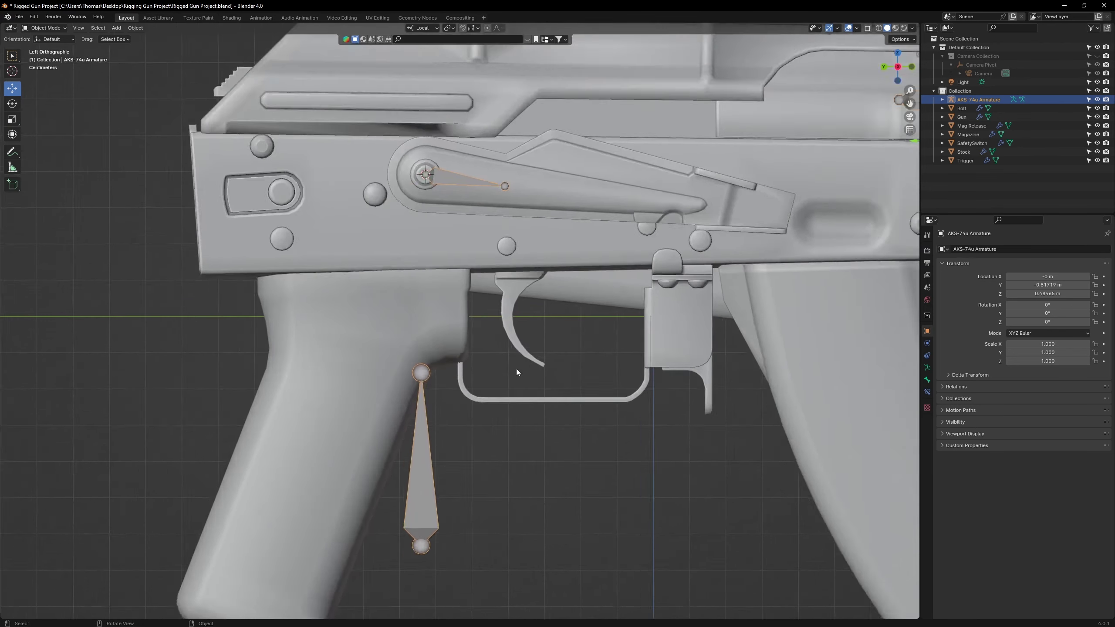
# Step: Show the area around the trigger and magazine release in Material Preview shading
pyautogui.scroll(1, 516, 369)
pyautogui.keyDown('shift'); pyautogui.moveTo(613, 380); pyautogui.dragTo(522, 356, button='middle'); pyautogui.keyUp('shift')
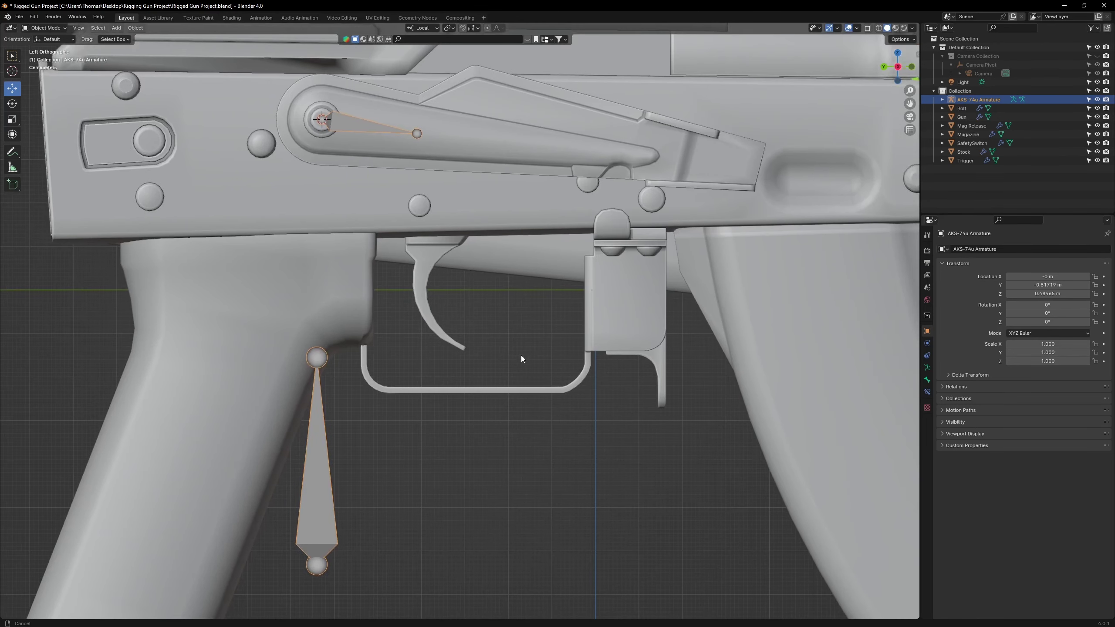
pyautogui.keyDown('shift'); pyautogui.moveTo(521, 357); pyautogui.dragTo(520, 356, button='middle'); pyautogui.keyUp('shift')
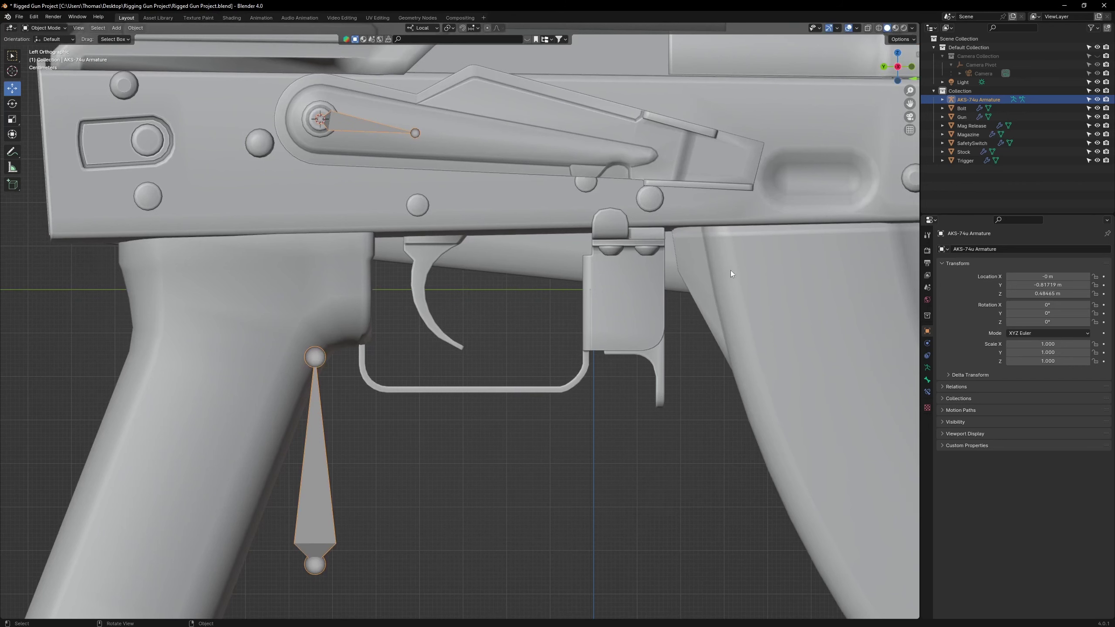
pyautogui.click(896, 28)
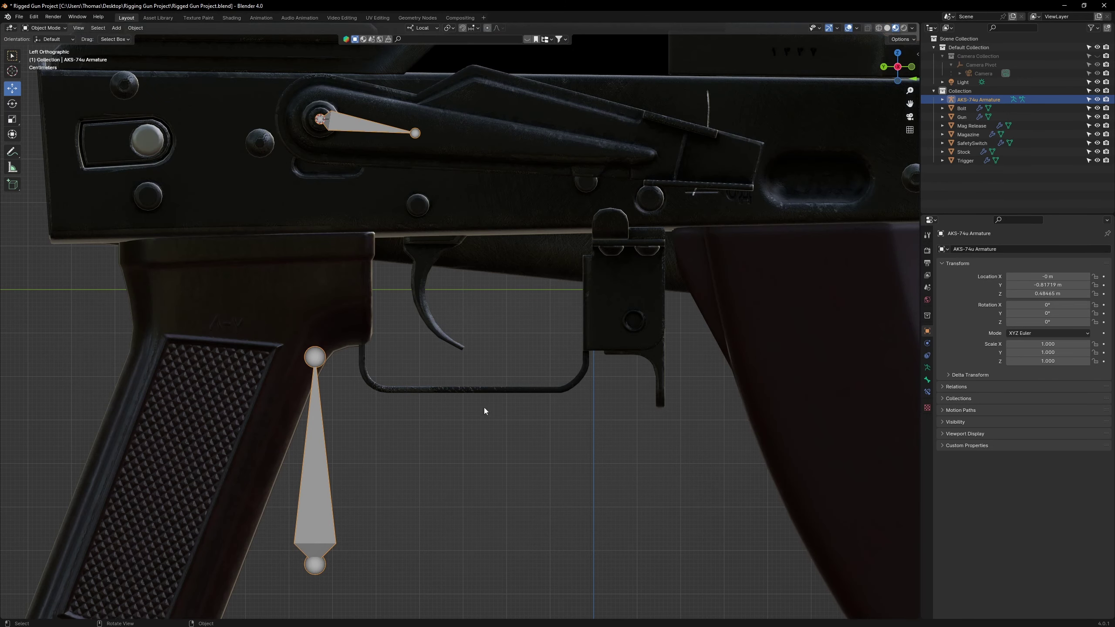
# Step: Duplicate the grip bone in the armature's Edit Mode and place the copy beside the magazine release
pyautogui.press('Tab')
pyautogui.click(317, 457)
pyautogui.rightClick(275, 400)
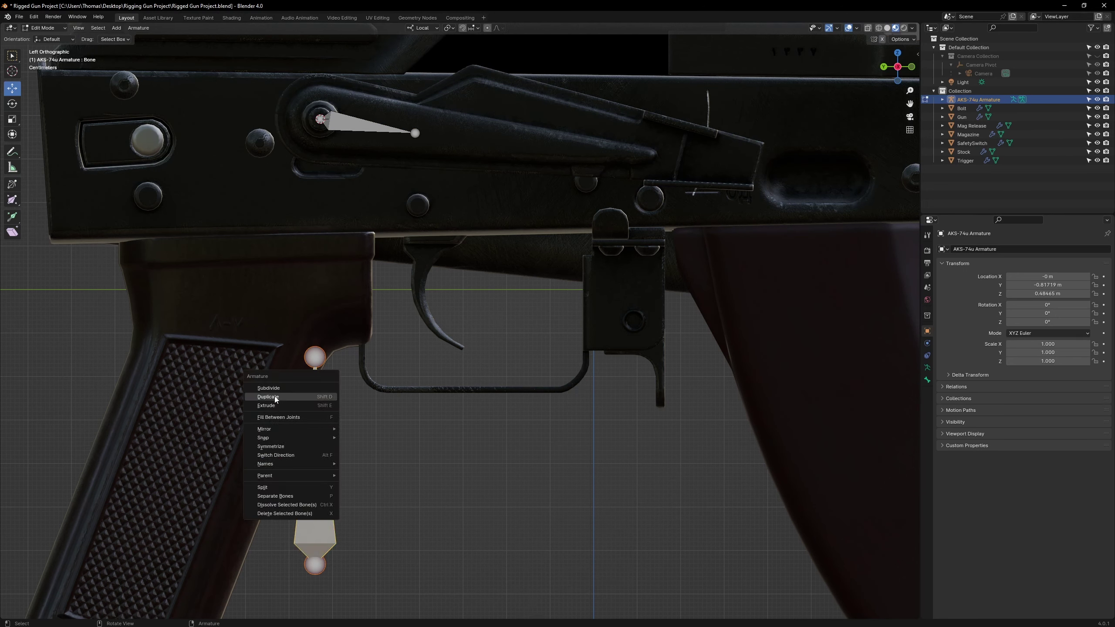
pyautogui.click(274, 396)
pyautogui.click(659, 215)
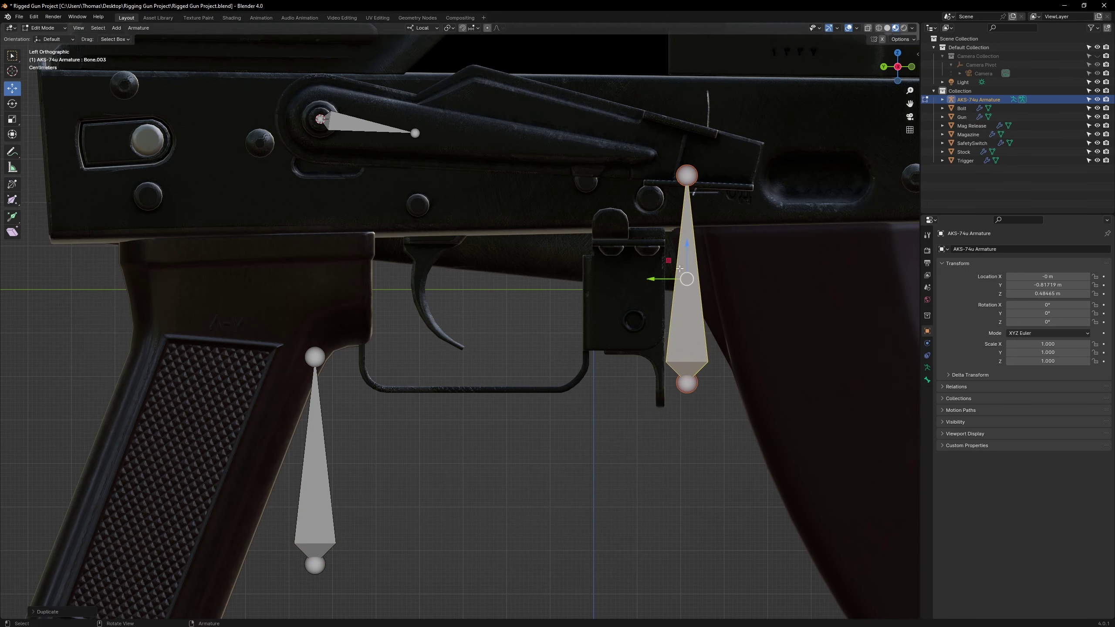
# Step: Scale the copied bone down and position it over the magazine release housing
pyautogui.hotkey('shift', 'space')
pyautogui.press('s')
pyautogui.moveTo(707, 271); pyautogui.dragTo(614, 297)
pyautogui.hotkey('shift', 'space')
pyautogui.press('g')
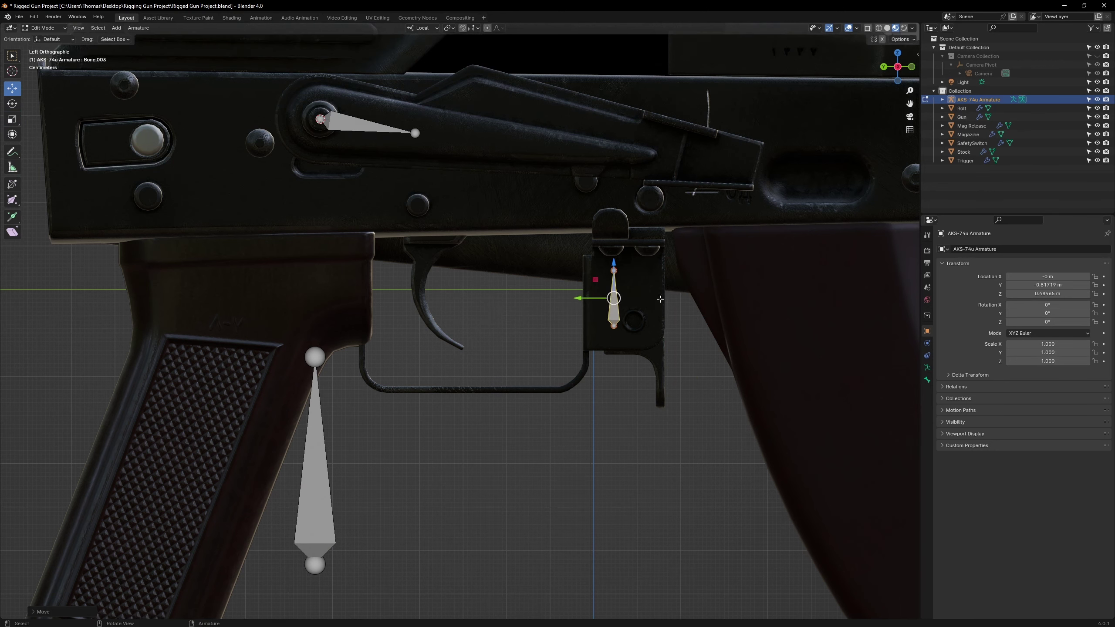
# Step: Snap the magazine release bone to the 3D cursor at the release's pivot pin
pyautogui.scroll(5, 614, 297)
pyautogui.keyDown('shift'); pyautogui.moveTo(747, 312); pyautogui.dragTo(482, 324, button='middle'); pyautogui.keyUp('shift')
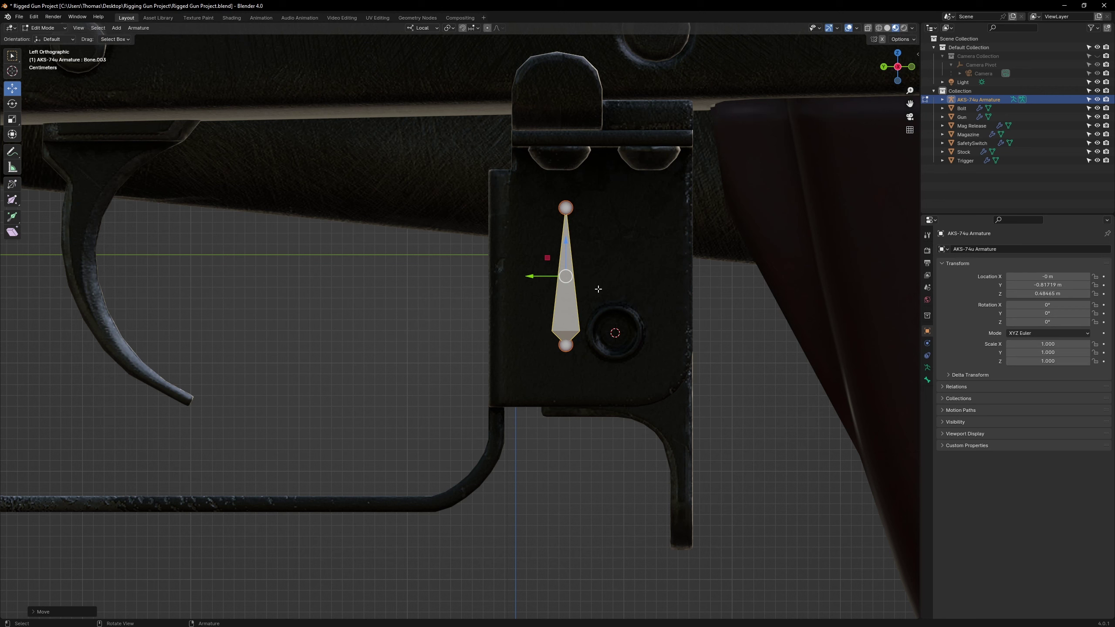
pyautogui.rightClick(568, 280)
pyautogui.moveTo(573, 320)
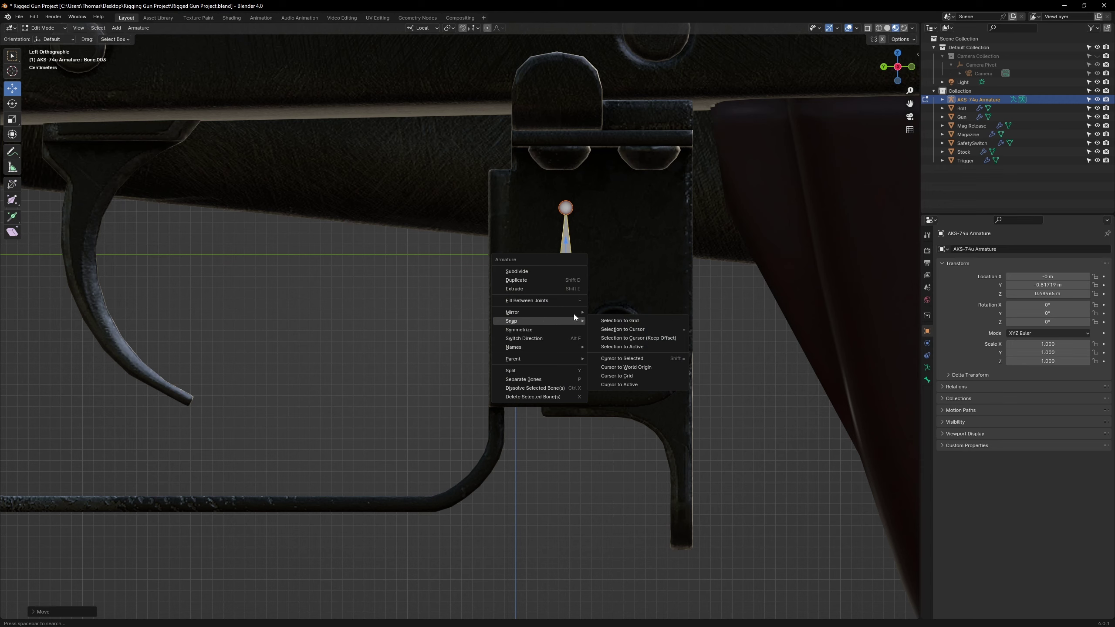
pyautogui.click(634, 330)
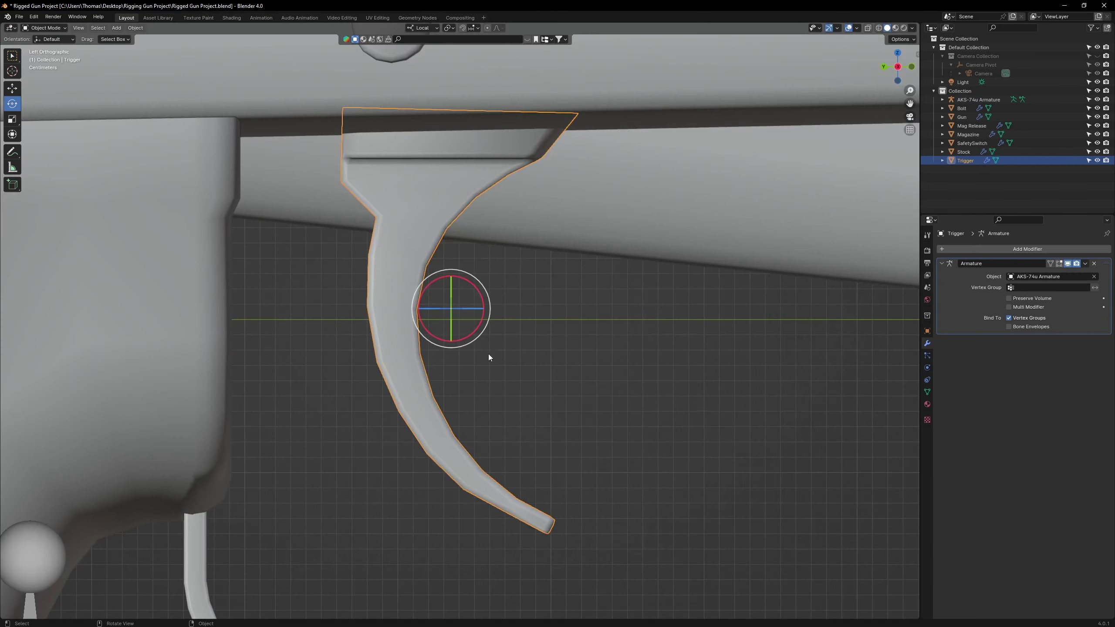
# Step: Test the trigger's rotation about its current origin and undo it
pyautogui.scroll(-5, 486, 354)
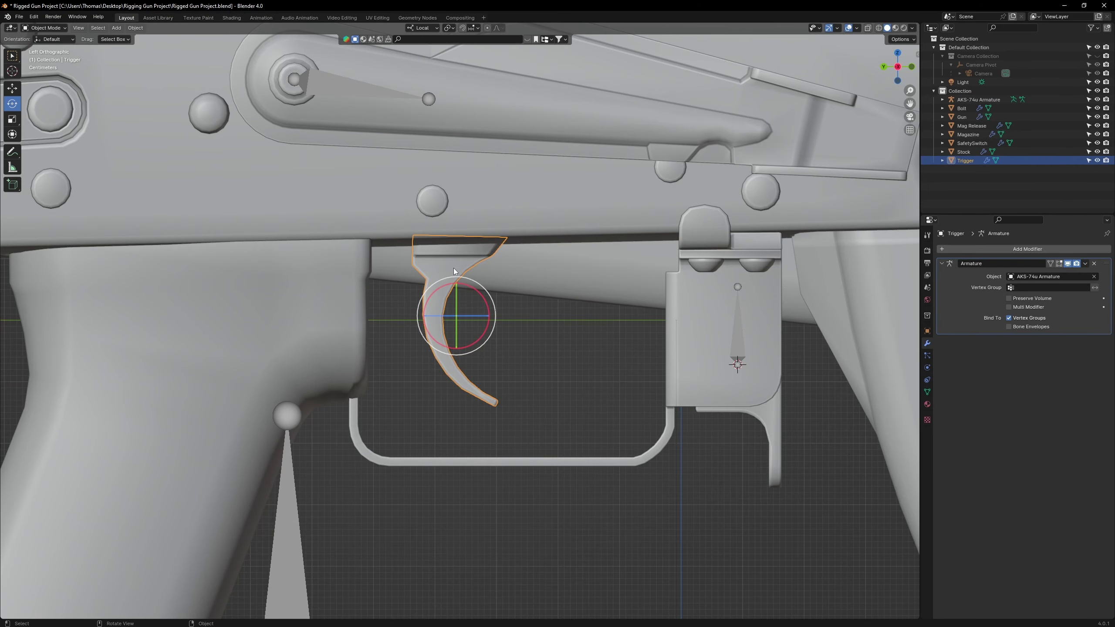
pyautogui.moveTo(488, 297)
pyautogui.mouseDown()
pyautogui.moveTo(483, 285)
pyautogui.moveTo(476, 316)
pyautogui.moveTo(494, 307)
pyautogui.mouseUp()
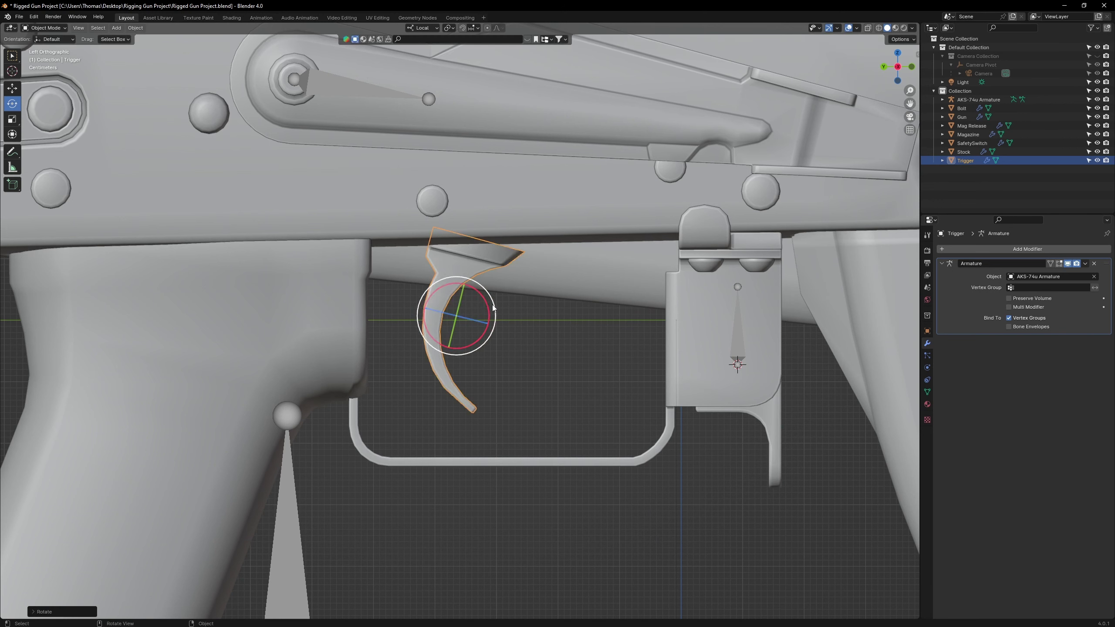
pyautogui.hotkey('ctrl', 'z')
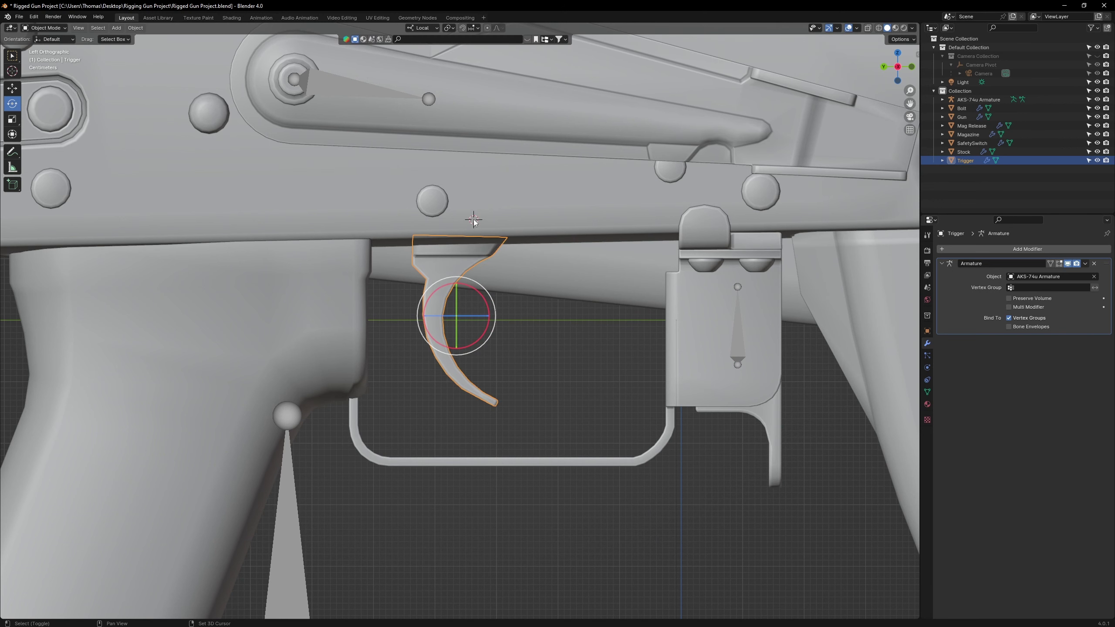
# Step: Set the trigger's origin to the 3D cursor placed just above it, then test a rotation and undo it
pyautogui.keyDown('shift'); pyautogui.moveTo(474, 219); pyautogui.dragTo(475, 218, button='right'); pyautogui.keyUp('shift')
pyautogui.press('g')
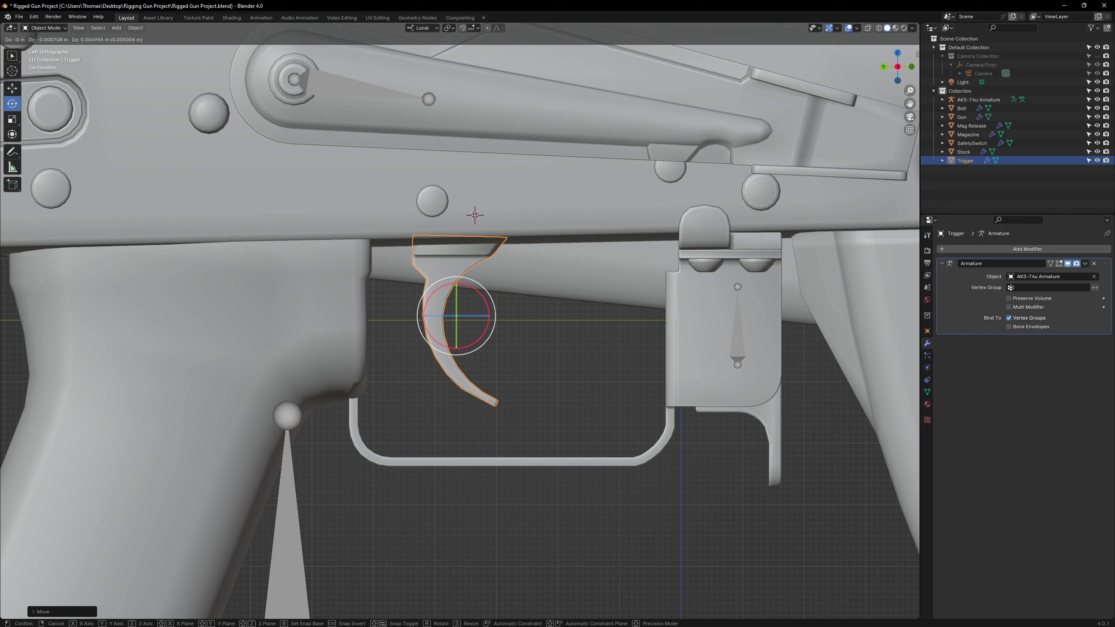
pyautogui.click(478, 215)
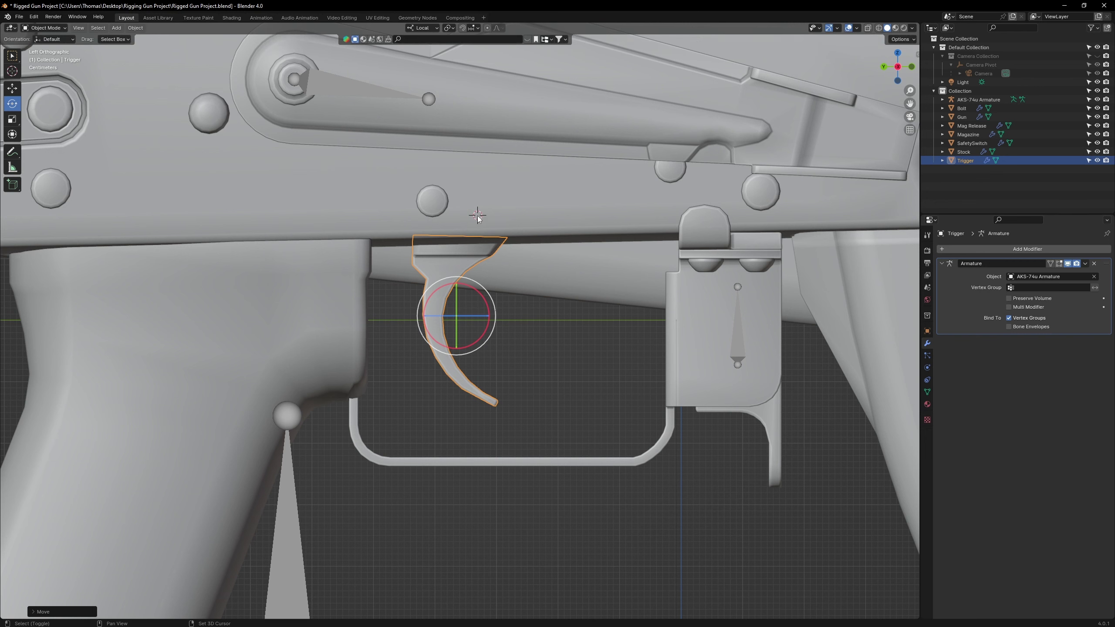
pyautogui.rightClick(478, 217)
pyautogui.moveTo(439, 219)
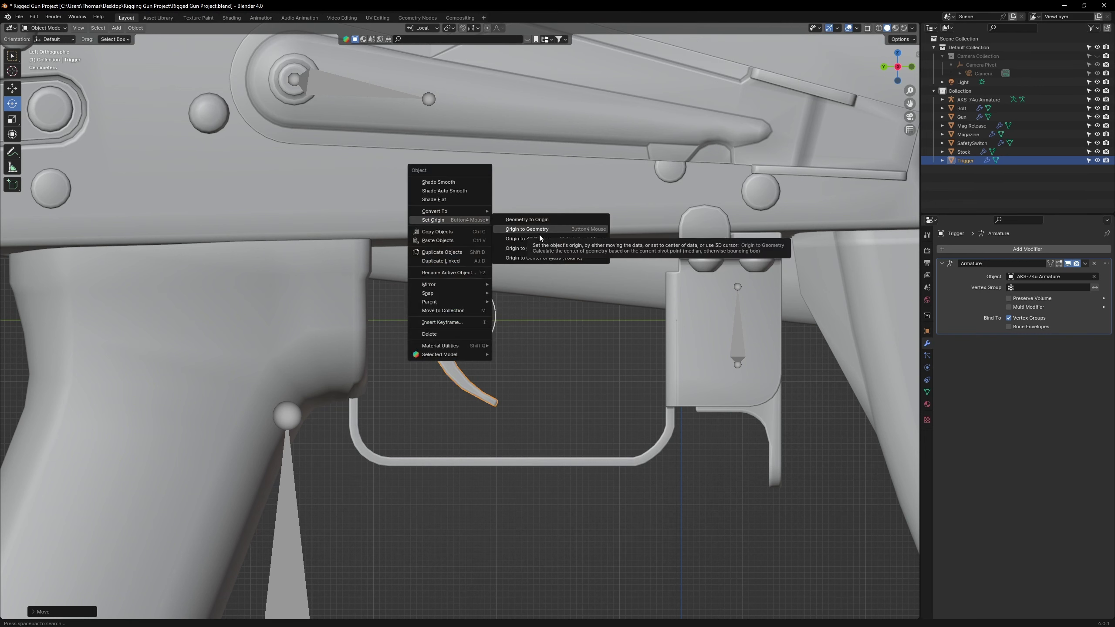
pyautogui.click(510, 232)
pyautogui.moveTo(511, 231); pyautogui.dragTo(531, 252)
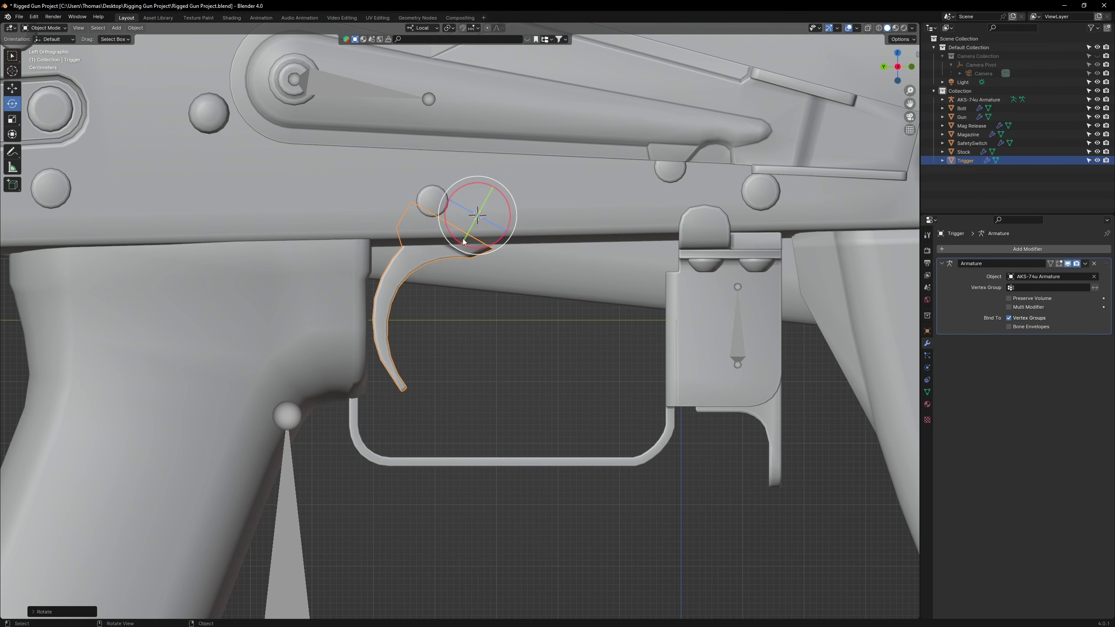
pyautogui.hotkey('ctrl', 'z')
# Step: Shift the 3D cursor slightly closer to the trigger's upper front corner, set the trigger's origin to it and test the rotation
pyautogui.keyDown('shift'); pyautogui.rightClick(491, 223); pyautogui.keyUp('shift')
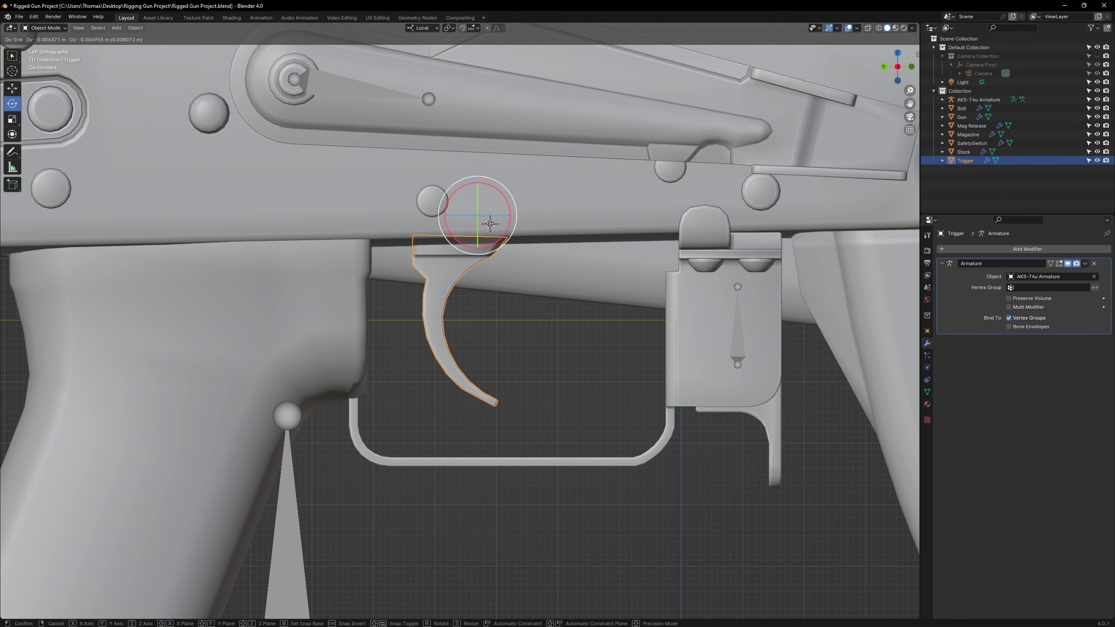
pyautogui.rightClick(491, 224)
pyautogui.moveTo(501, 225)
pyautogui.click(546, 247)
pyautogui.moveTo(547, 247); pyautogui.dragTo(514, 312)
pyautogui.moveTo(514, 311); pyautogui.dragTo(503, 322)
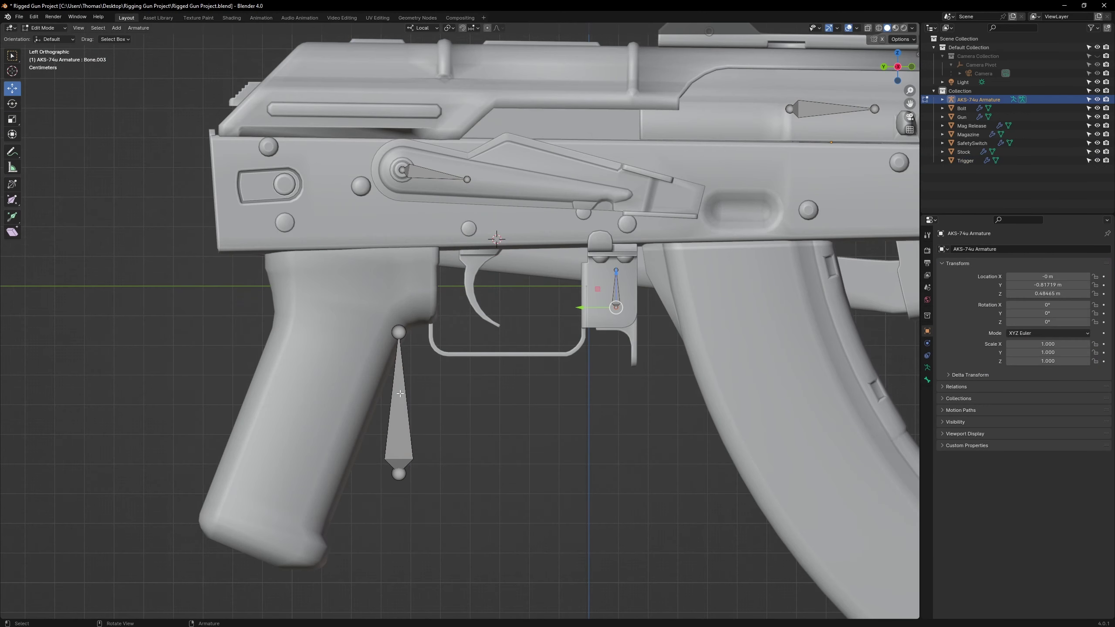
# Step: Duplicate the grip bone and snap the copy to the 3D cursor at the trigger's pivot
pyautogui.rightClick(400, 394)
pyautogui.click(377, 353)
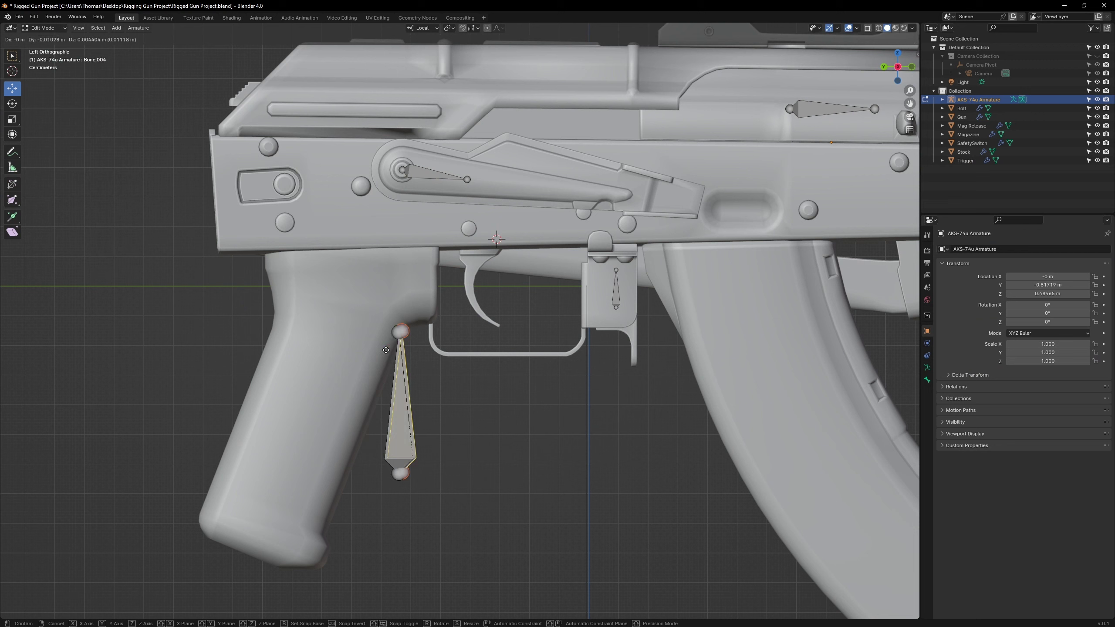
pyautogui.click(531, 225)
pyautogui.rightClick(502, 246)
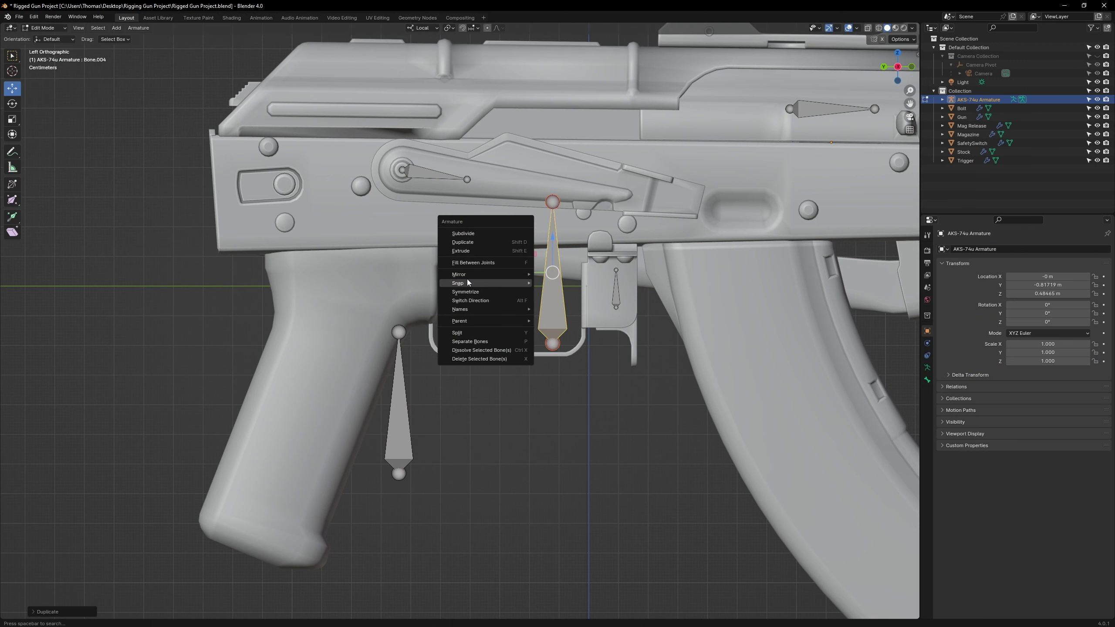
pyautogui.moveTo(484, 283)
pyautogui.click(570, 291)
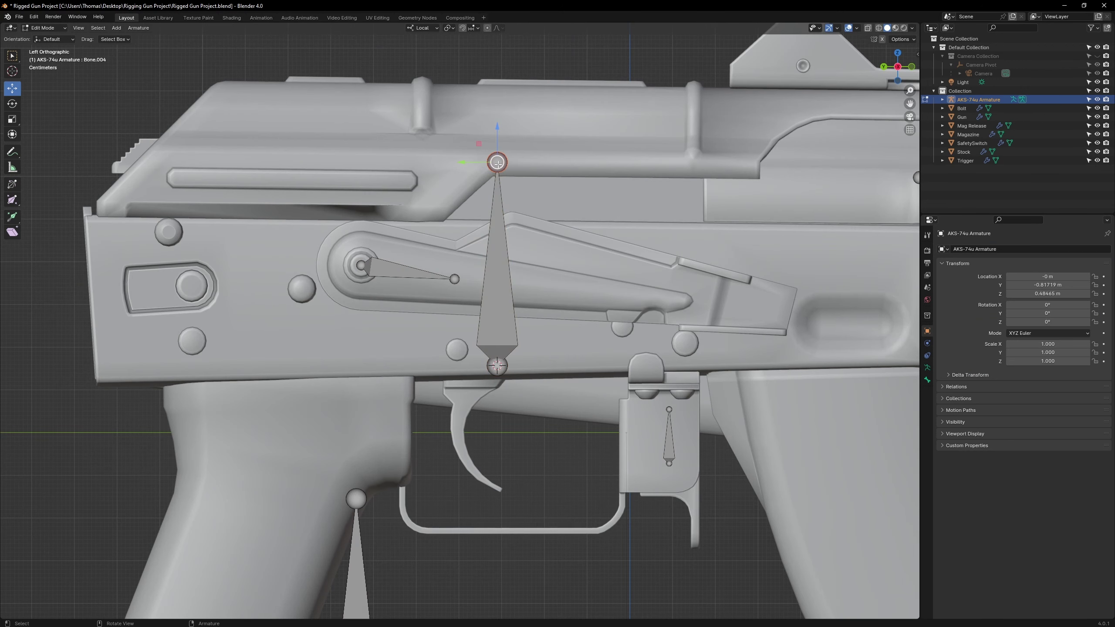
# Step: Move the trigger bone's tip below its pivot and centre the bone across the gun's width
pyautogui.moveTo(499, 136); pyautogui.dragTo(516, 459)
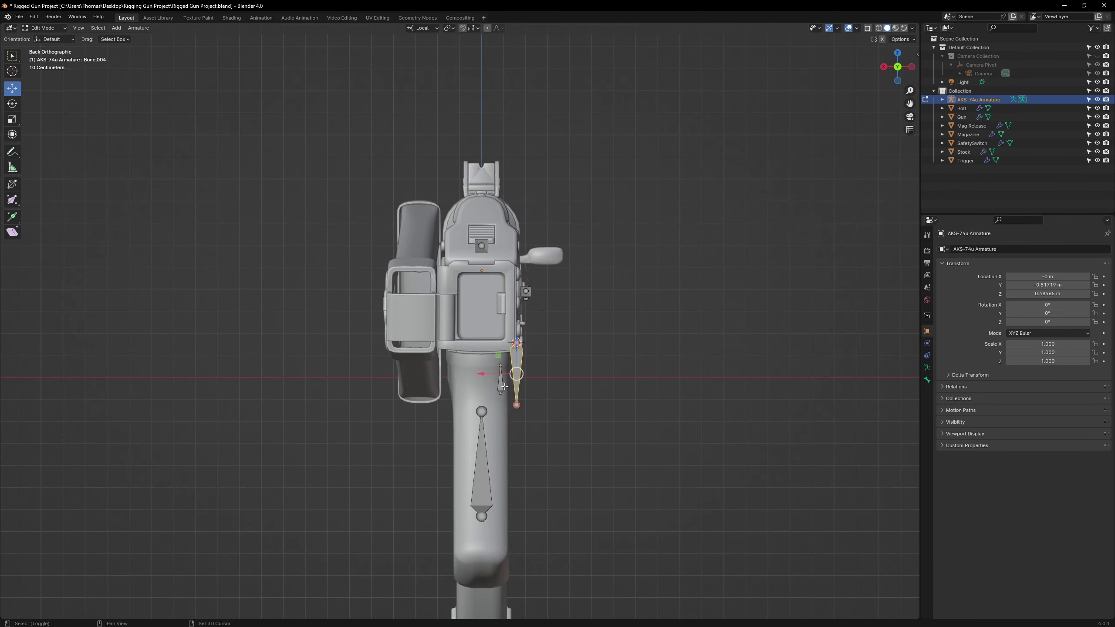
pyautogui.moveTo(516, 374); pyautogui.dragTo(481, 373)
pyautogui.click(481, 373)
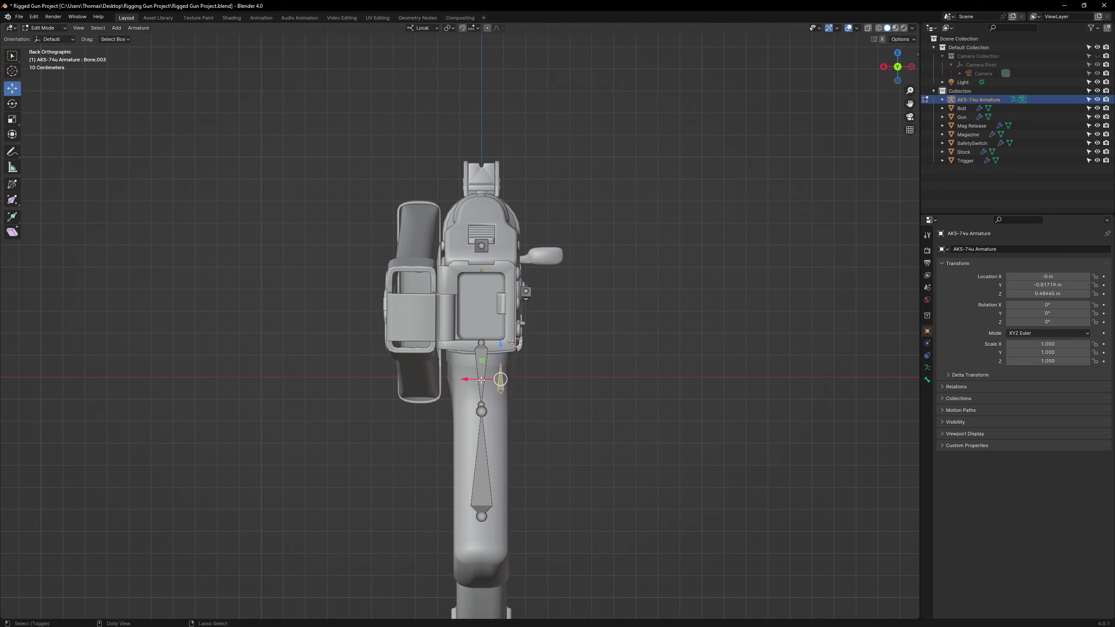
pyautogui.moveTo(581, 343); pyautogui.dragTo(453, 355, button='middle')
pyautogui.scroll(10, 453, 355)
pyautogui.moveTo(503, 392); pyautogui.dragTo(500, 391)
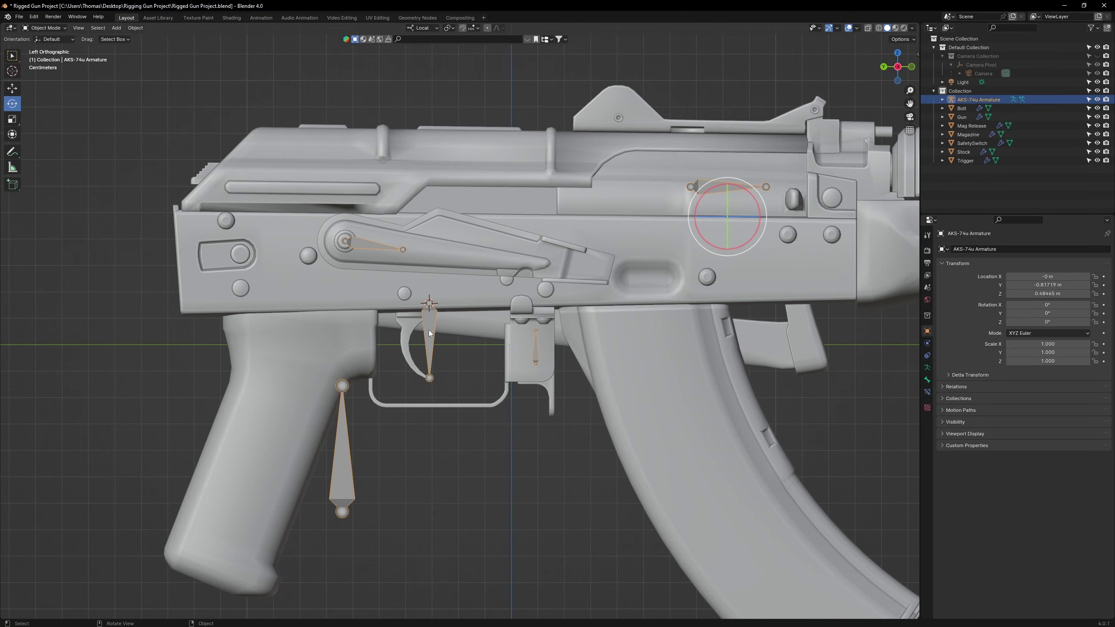
# Step: Duplicate the trigger bone in Edit Mode and place the copy over the upper part of the magazine
pyautogui.press('Tab')
pyautogui.click(429, 333)
pyautogui.rightClick(429, 326)
pyautogui.click(429, 326)
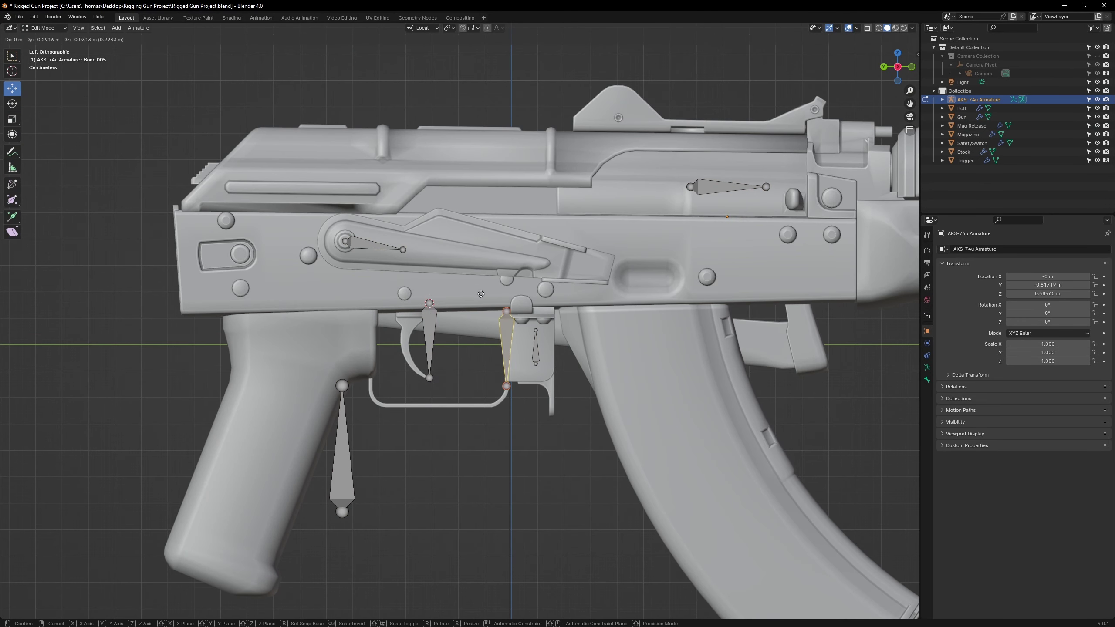
pyautogui.click(637, 292)
# Step: Rotate the magazine bone to lie horizontally and move it to the top of the magazine
pyautogui.press('r')
pyautogui.moveTo(685, 323); pyautogui.dragTo(635, 310)
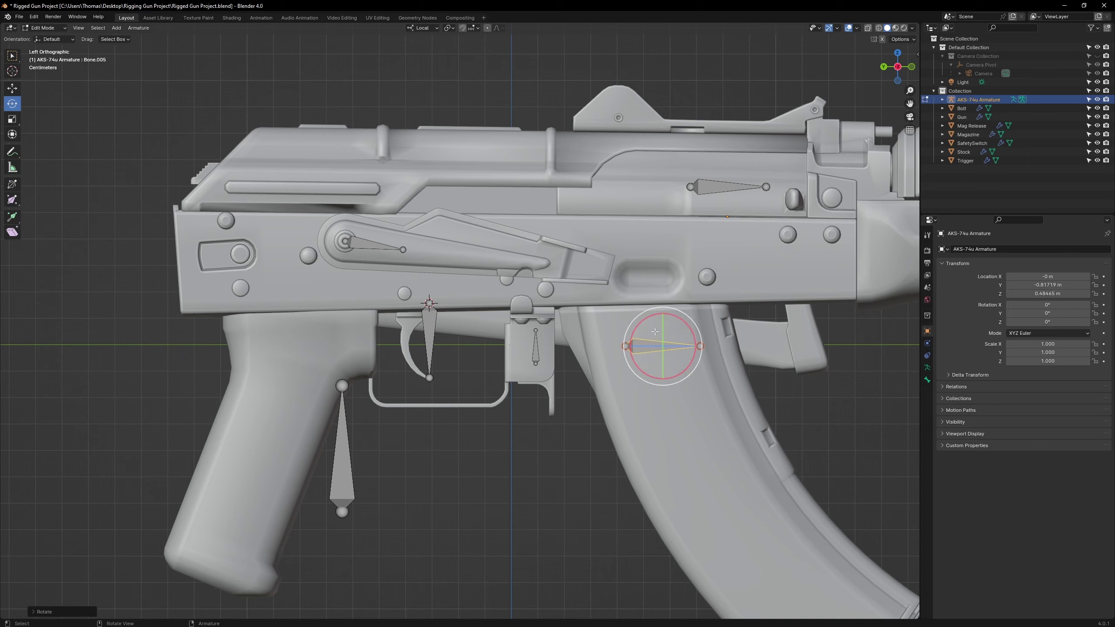
pyautogui.hotkey('shift', 'space')
pyautogui.press('g')
pyautogui.moveTo(663, 346); pyautogui.dragTo(648, 314)
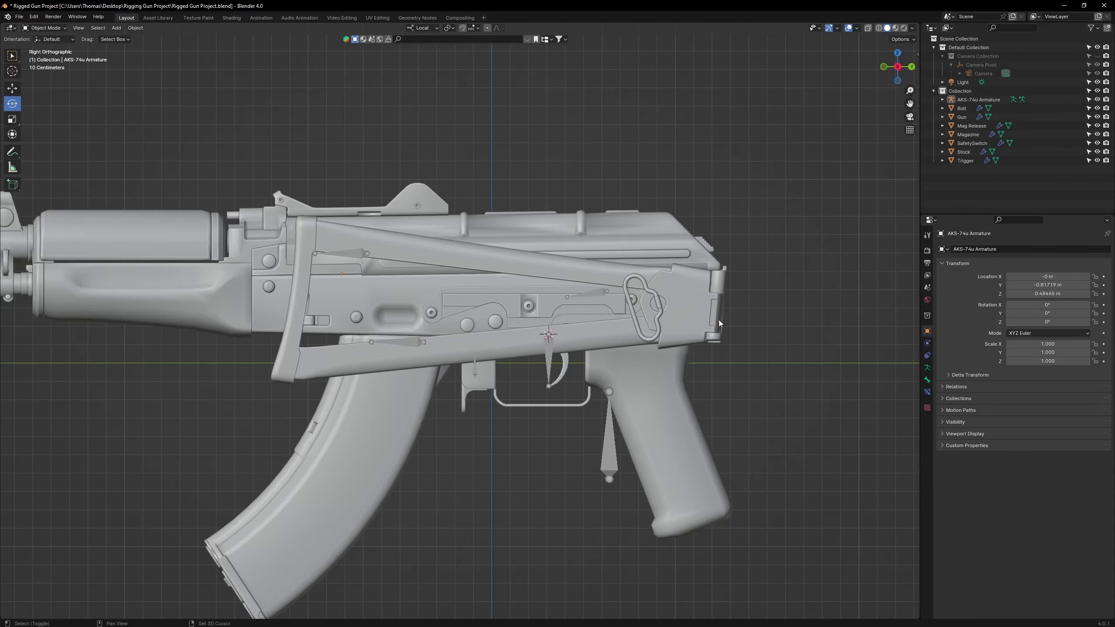
# Step: Snap the 3D cursor to the Stock object's origin at its hinge
pyautogui.scroll(3, 632, 330)
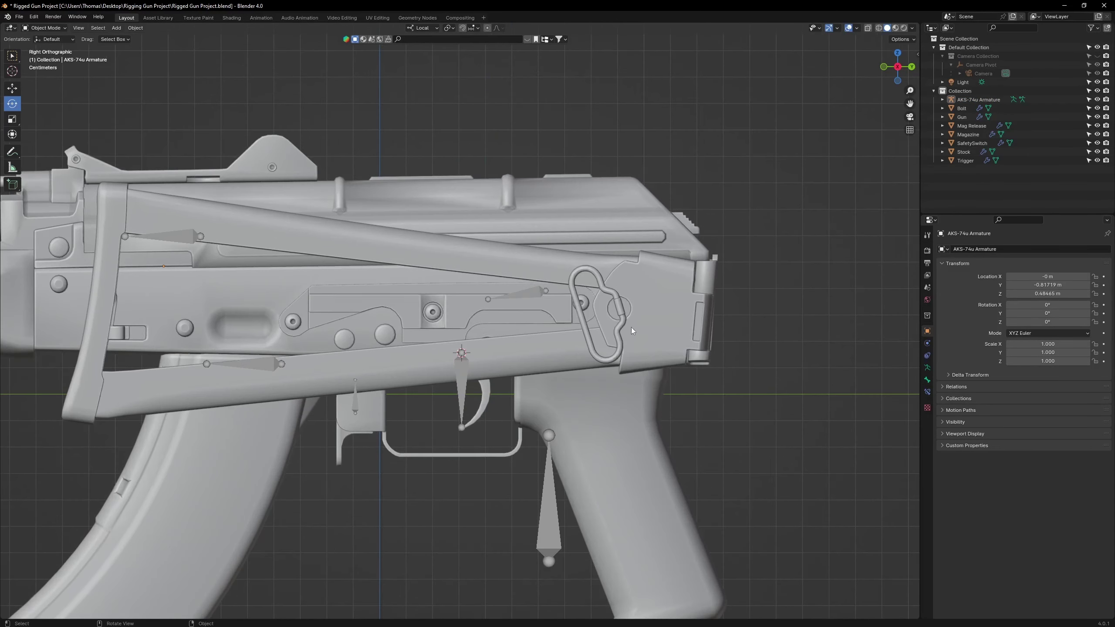
pyautogui.click(687, 333)
pyautogui.rightClick(682, 322)
pyautogui.moveTo(645, 321)
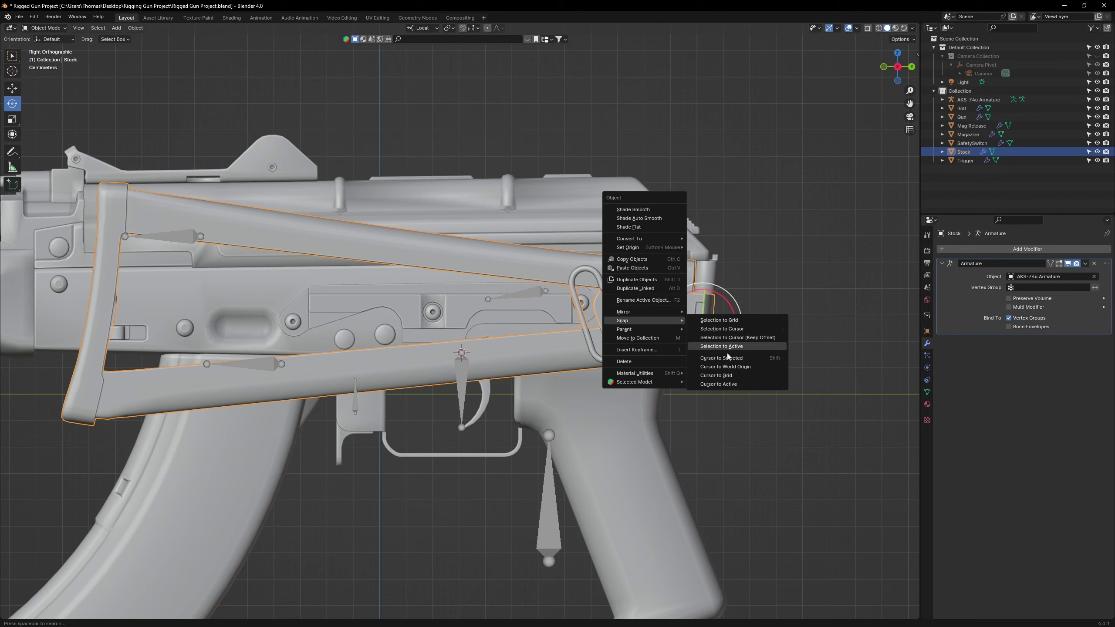
pyautogui.click(742, 359)
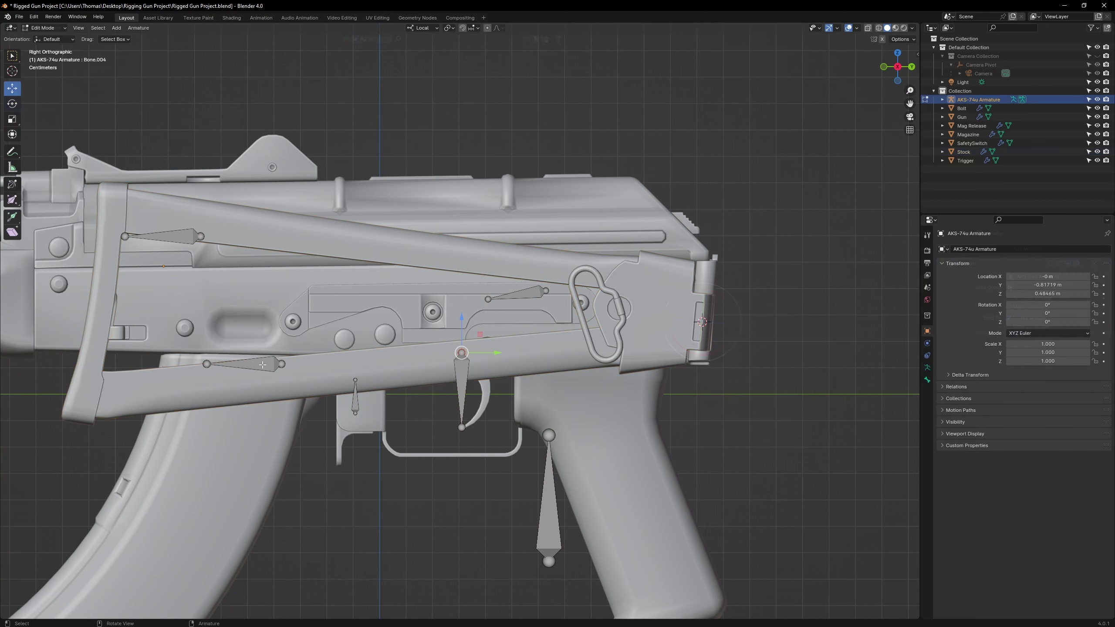
# Step: Duplicate the magazine bone in Edit Mode and snap the copy to the 3D cursor at the stock's hinge
pyautogui.click(266, 365)
pyautogui.rightClick(265, 365)
pyautogui.click(254, 332)
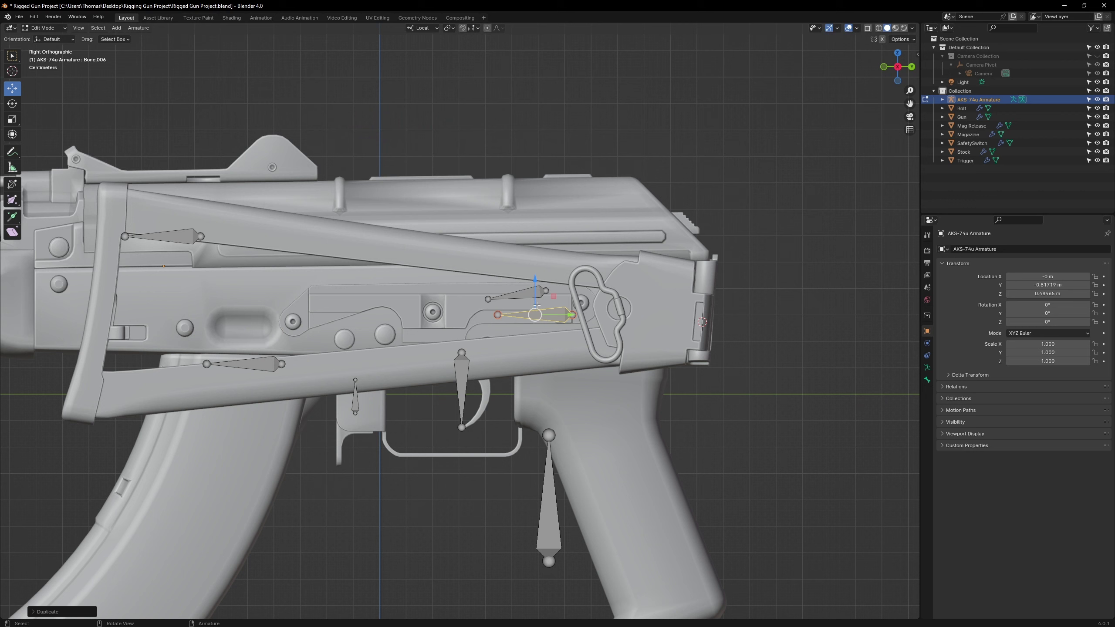
pyautogui.rightClick(537, 305)
pyautogui.moveTo(527, 349)
pyautogui.click(594, 358)
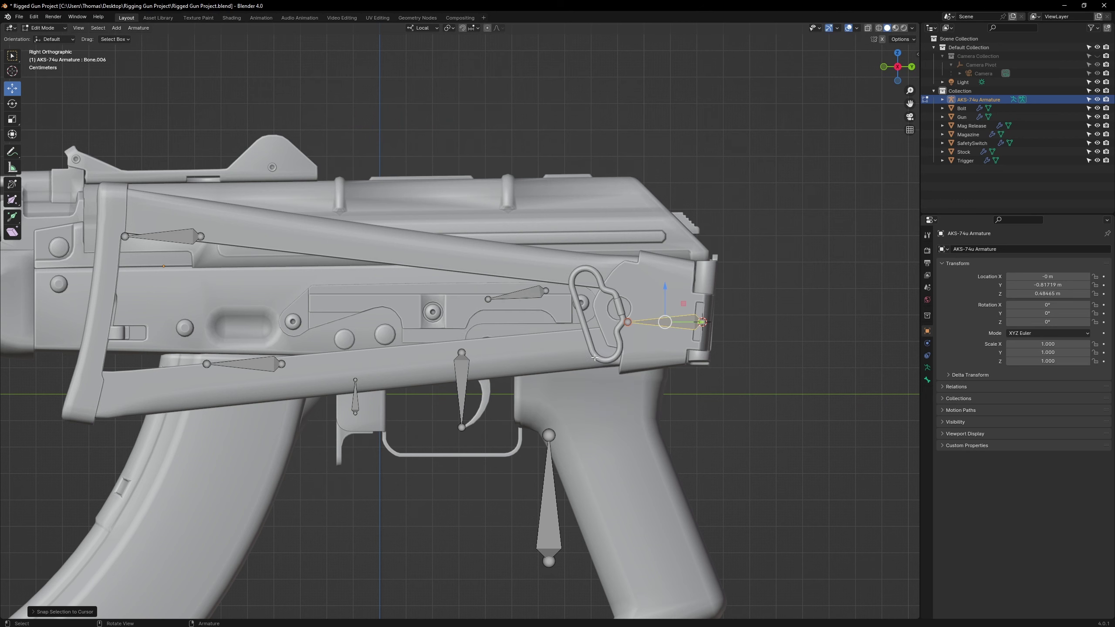
# Step: Move the tip of the stock bone so the bone runs from the hinge along the folded stock
pyautogui.press('KP_Decimal')
pyautogui.press('g')
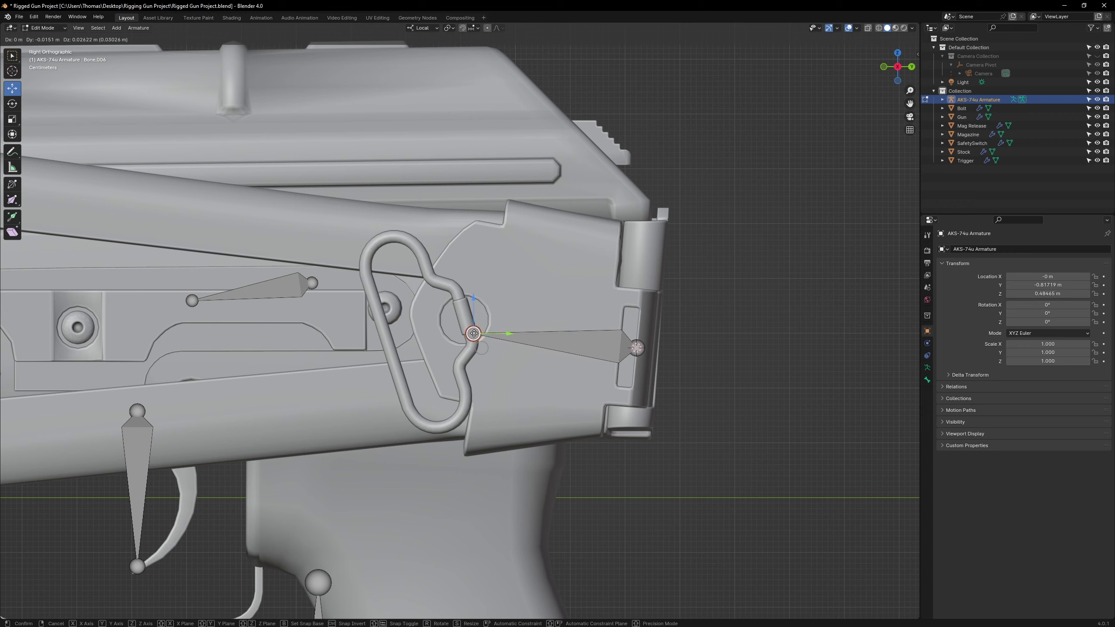
pyautogui.click(474, 334)
pyautogui.scroll(5, 706, 316)
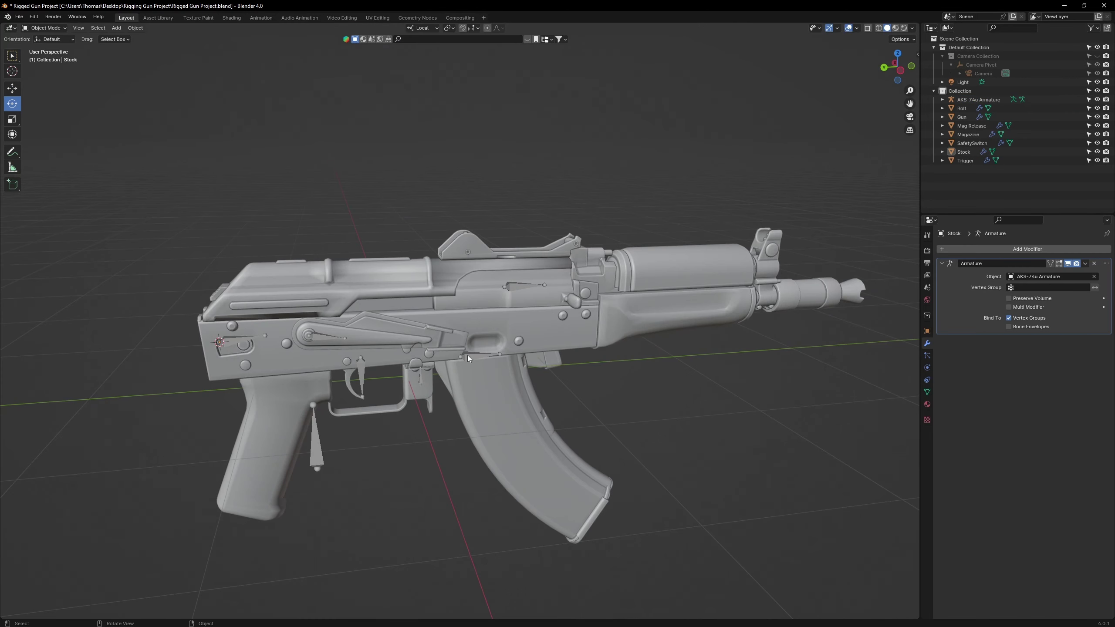
# Step: Select the Trigger and the armature, enter Pose Mode, and parent the Trigger to the trigger bone
pyautogui.click(467, 357)
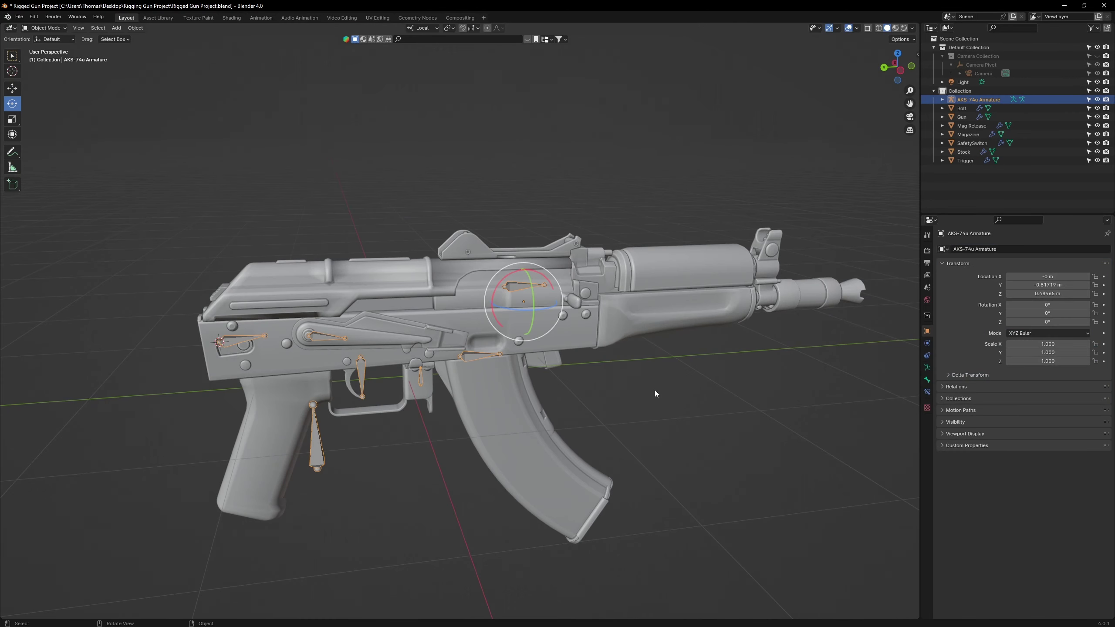
pyautogui.moveTo(655, 390); pyautogui.dragTo(549, 383, button='middle')
pyautogui.scroll(3, 577, 398)
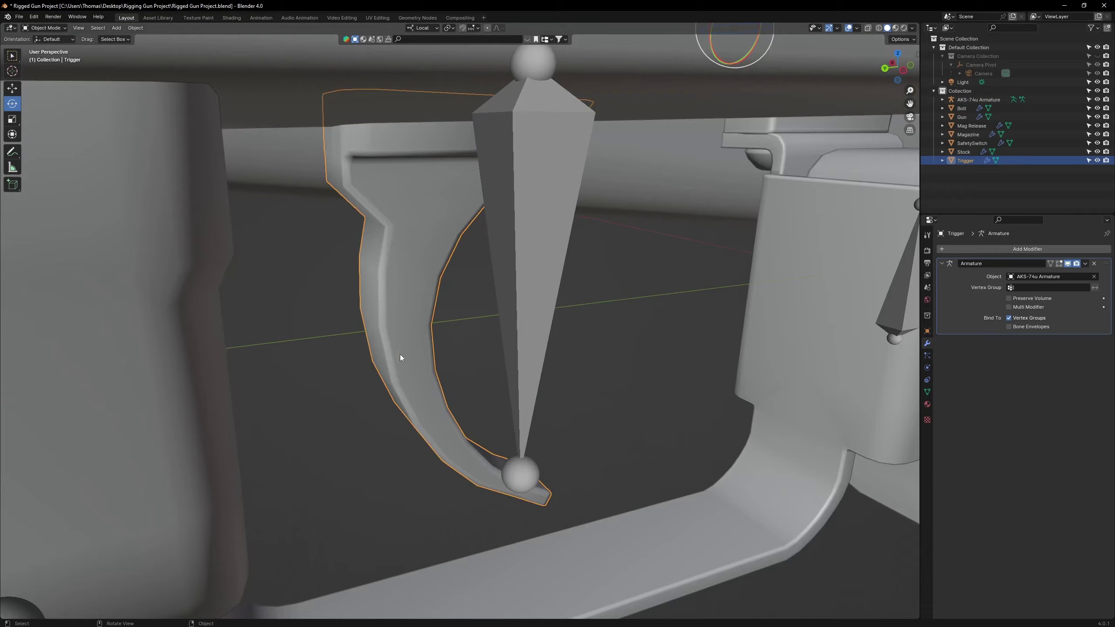
pyautogui.moveTo(400, 354); pyautogui.dragTo(441, 307, button='middle')
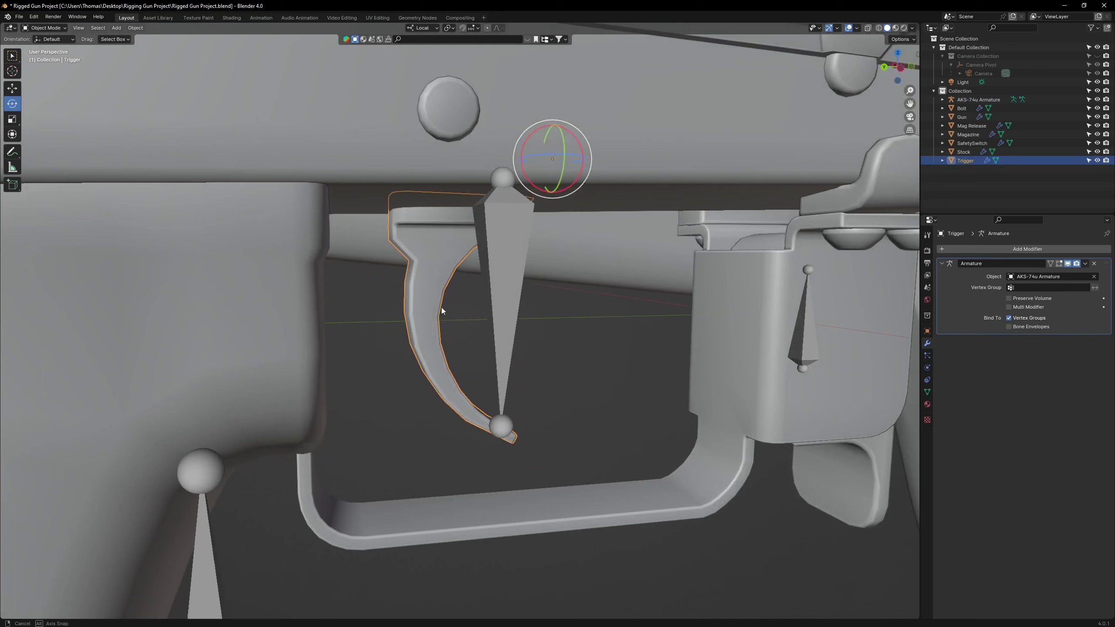
pyautogui.moveTo(441, 307); pyautogui.dragTo(441, 307, button='middle')
pyautogui.keyDown('shift'); pyautogui.click(501, 281); pyautogui.keyUp('shift')
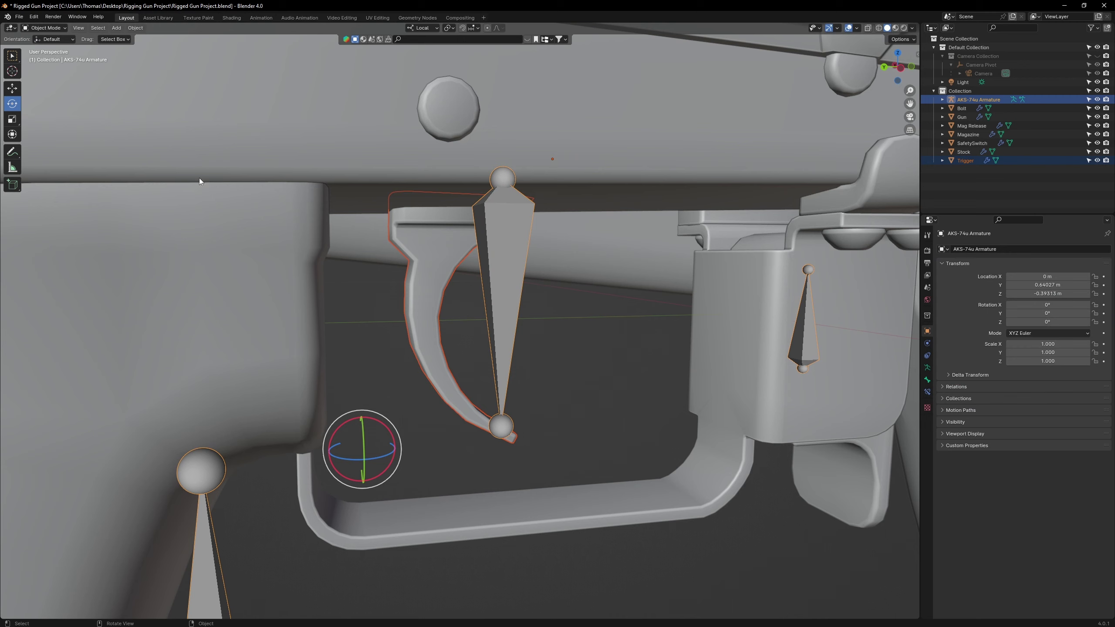
pyautogui.click(44, 28)
pyautogui.click(43, 59)
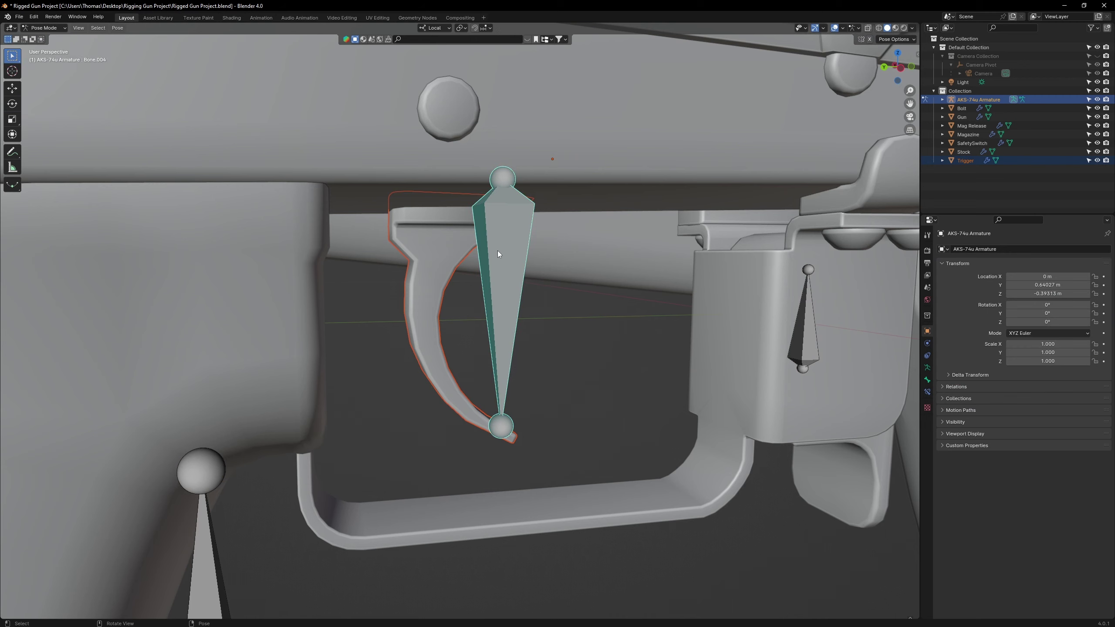
pyautogui.click(118, 29)
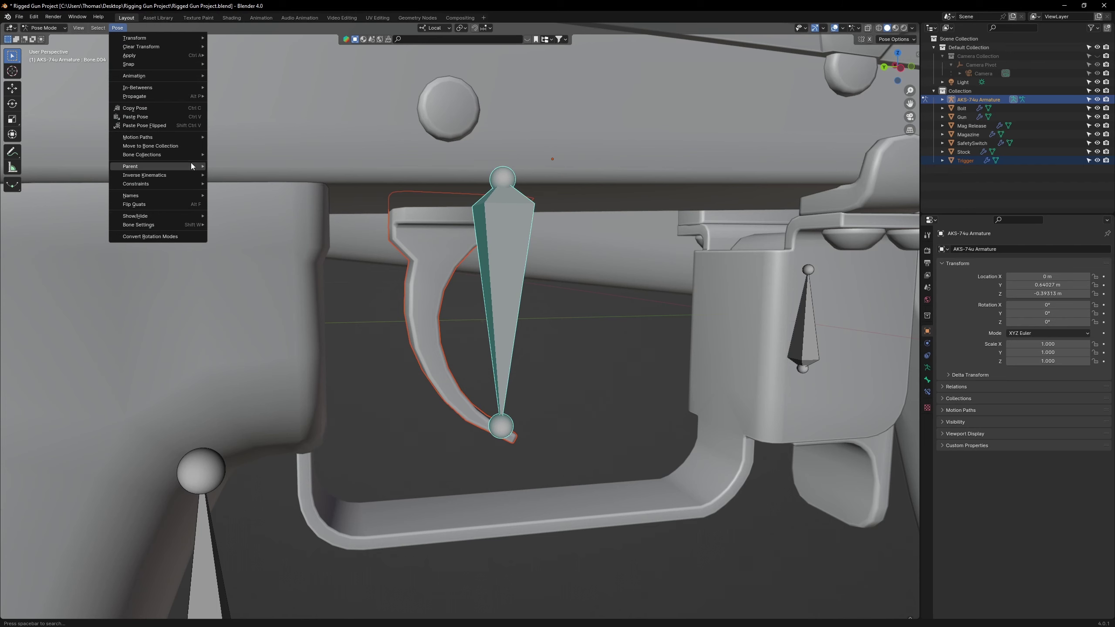
pyautogui.moveTo(188, 164)
pyautogui.click(246, 217)
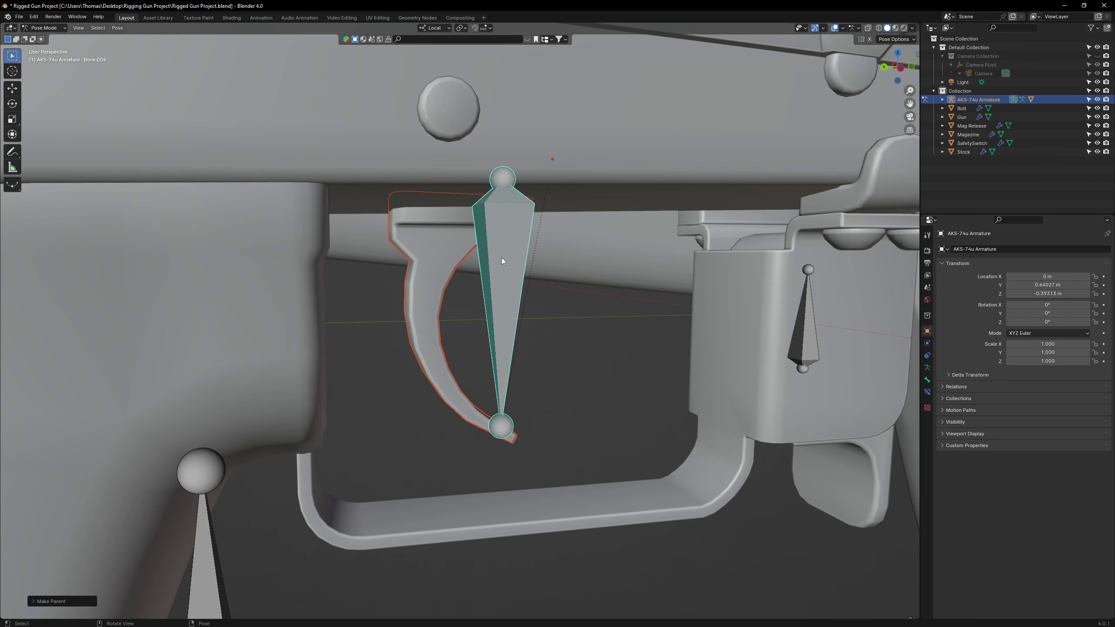
# Step: Test the bone parenting by rotating the trigger bone in Pose Mode
pyautogui.hotkey('ctrl', 'Tab')
pyautogui.click(516, 244)
pyautogui.hotkey('ctrl', 'Tab')
pyautogui.hotkey('shift', 'space')
pyautogui.press('r')
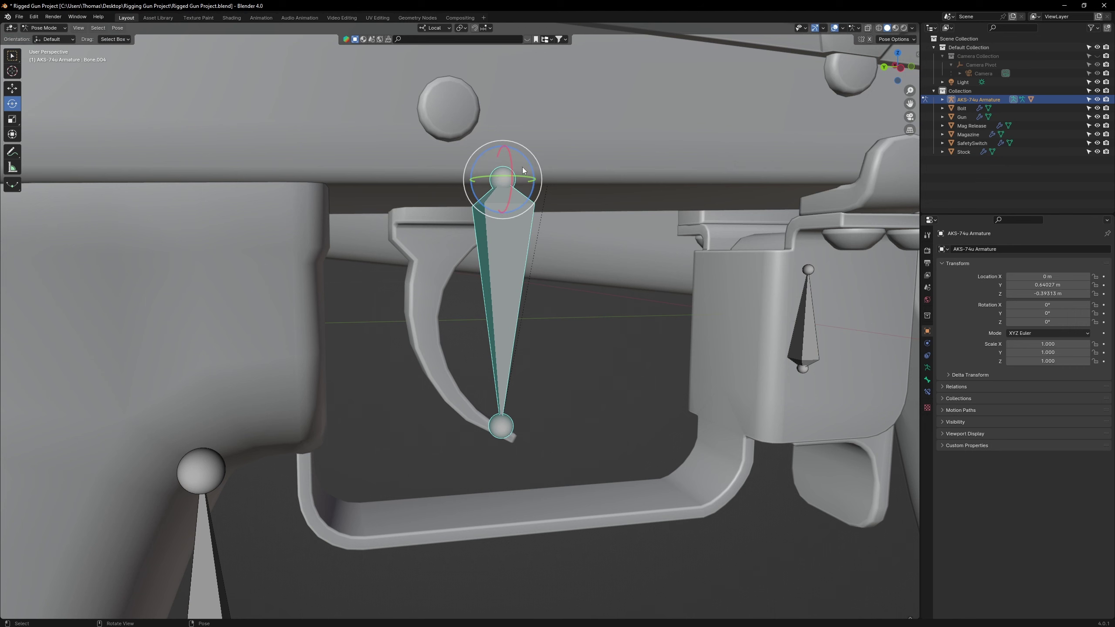
pyautogui.moveTo(527, 156)
pyautogui.mouseDown()
pyautogui.moveTo(534, 175)
pyautogui.moveTo(514, 156)
pyautogui.moveTo(528, 175)
pyautogui.moveTo(515, 156)
pyautogui.moveTo(532, 171)
pyautogui.moveTo(525, 162)
pyautogui.mouseUp()
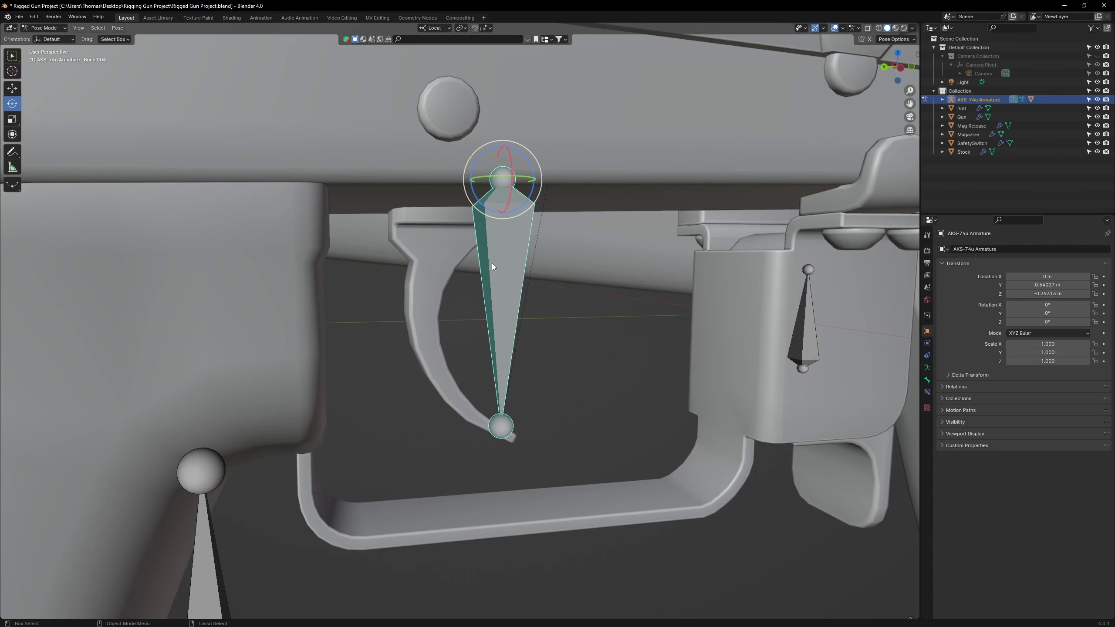
# Step: Weight paint the whole Trigger to the trigger bone using the Gradient tool at weight 1.000 and strength 1.000
pyautogui.hotkey('ctrl', 'Tab')
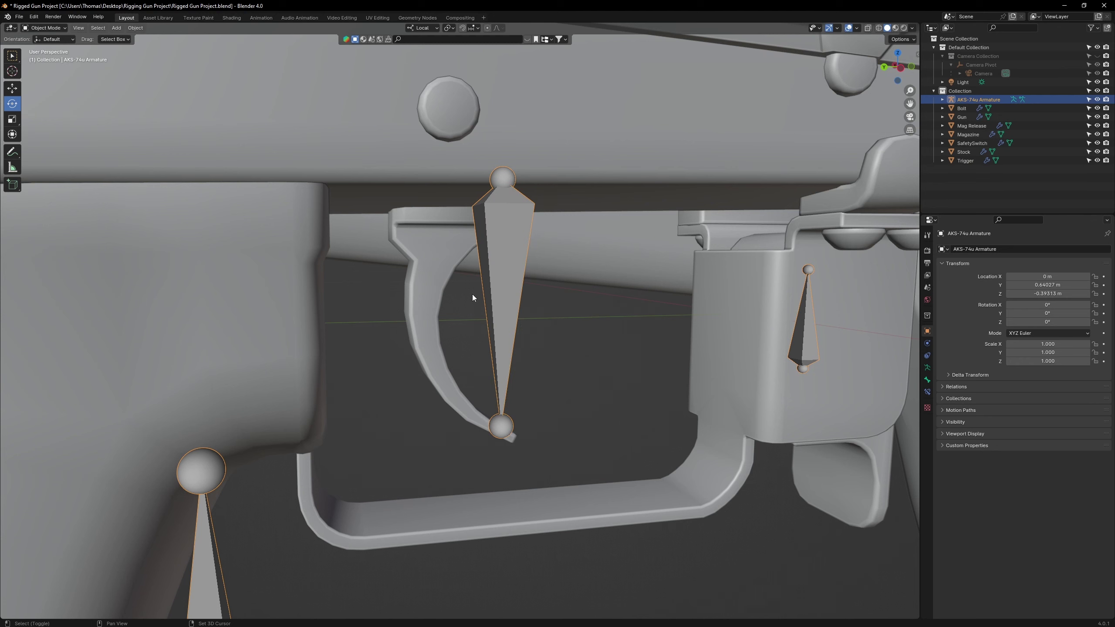
pyautogui.keyDown('shift'); pyautogui.click(435, 297); pyautogui.keyUp('shift')
pyautogui.click(44, 28)
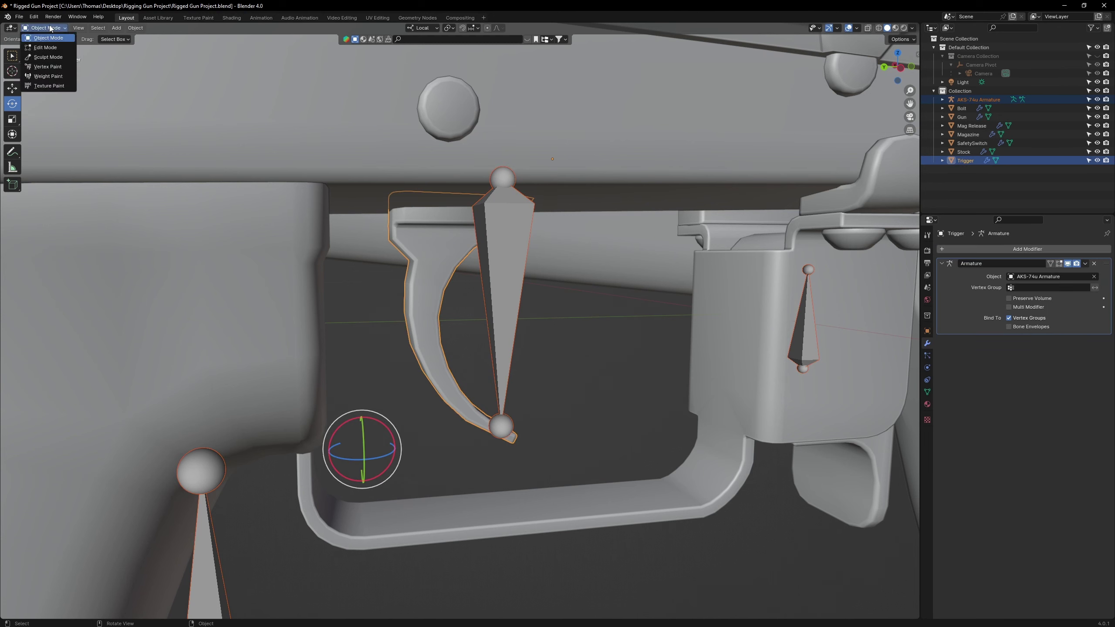
pyautogui.click(53, 74)
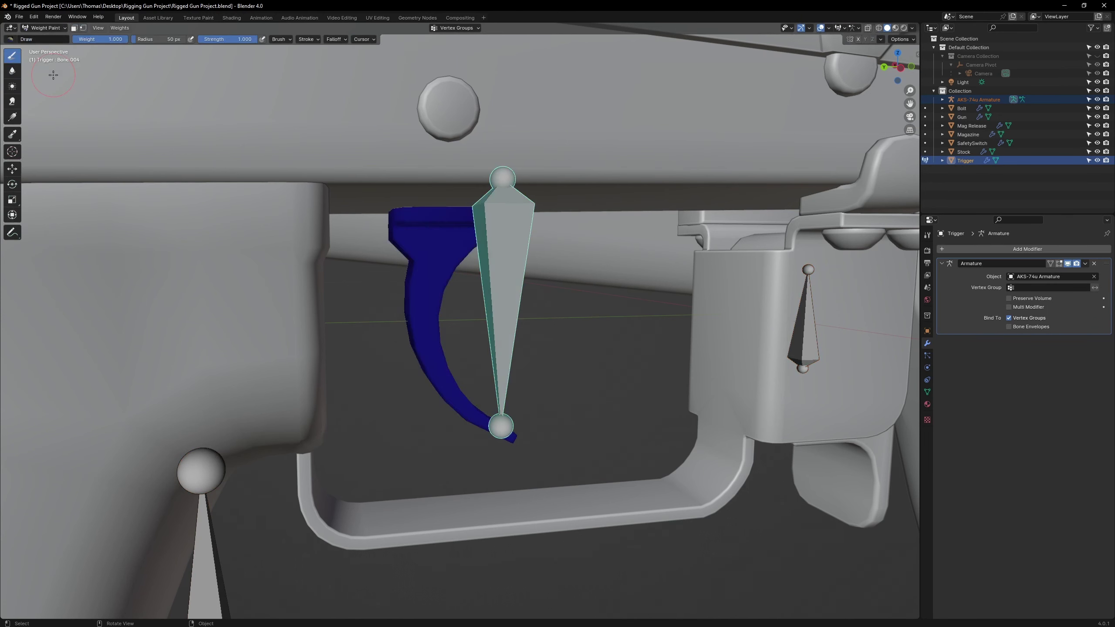
pyautogui.click(12, 116)
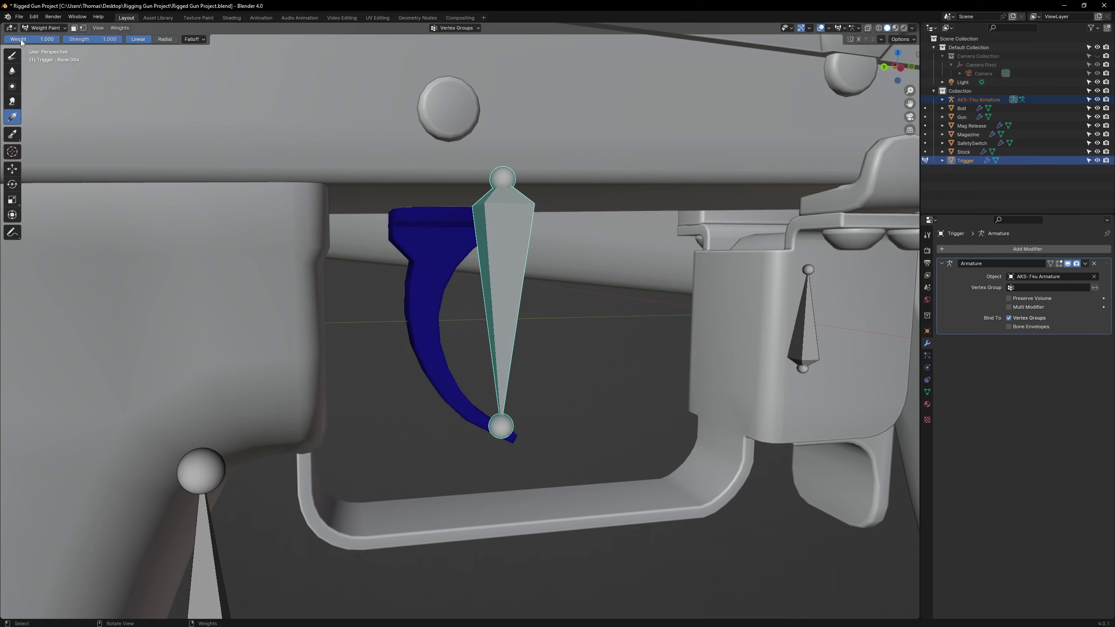
pyautogui.rightClick(54, 42)
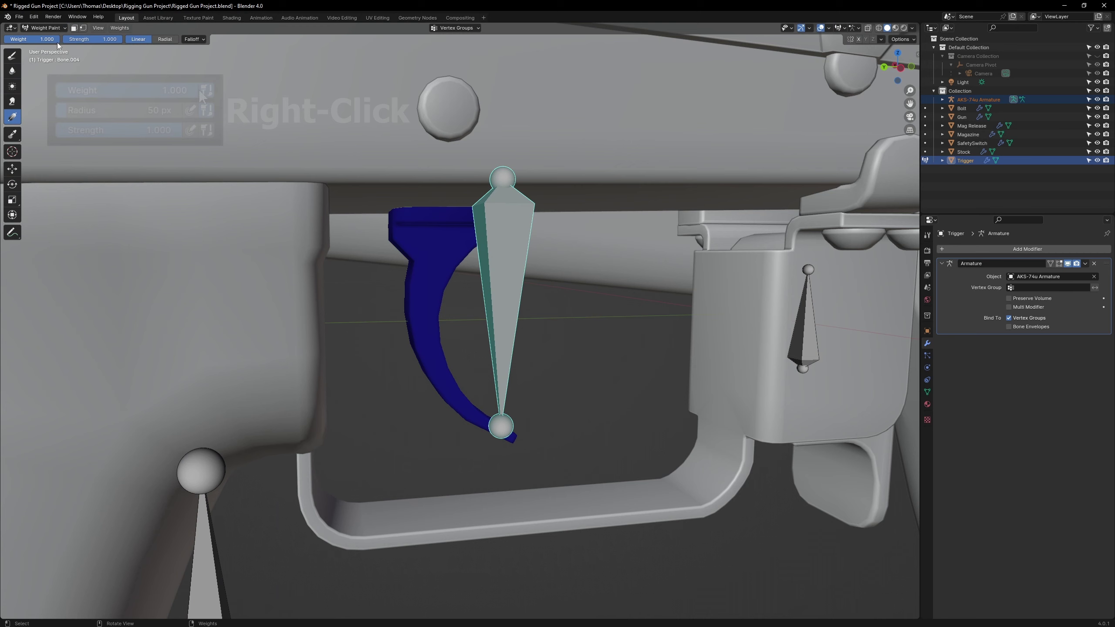
pyautogui.moveTo(487, 270); pyautogui.dragTo(429, 256)
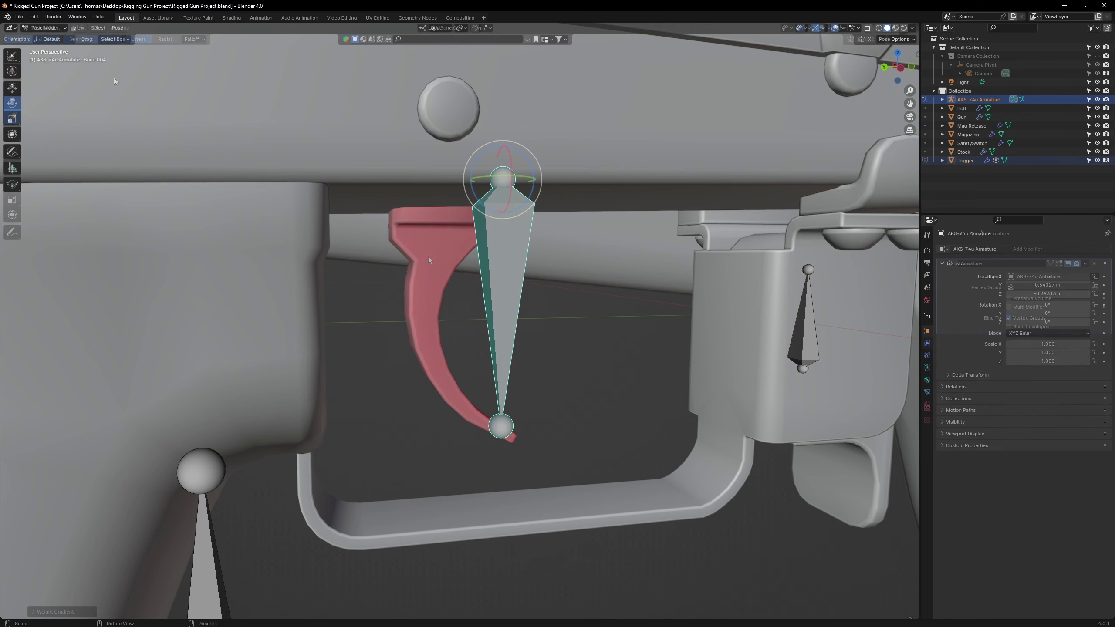
pyautogui.press('r')
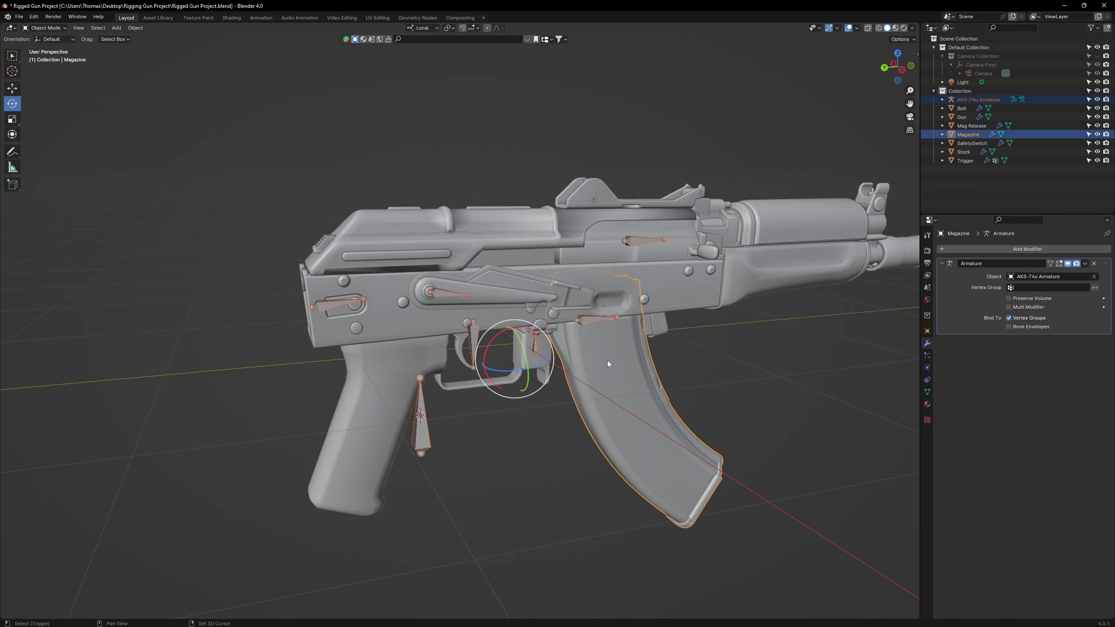
# Step: Weight paint the whole Magazine to the magazine bone with a full-weight gradient and return to Object Mode
pyautogui.hotkey('ctrl', 'Tab')
pyautogui.keyDown('ctrl'); pyautogui.click(582, 325); pyautogui.keyUp('ctrl')
pyautogui.click(44, 28)
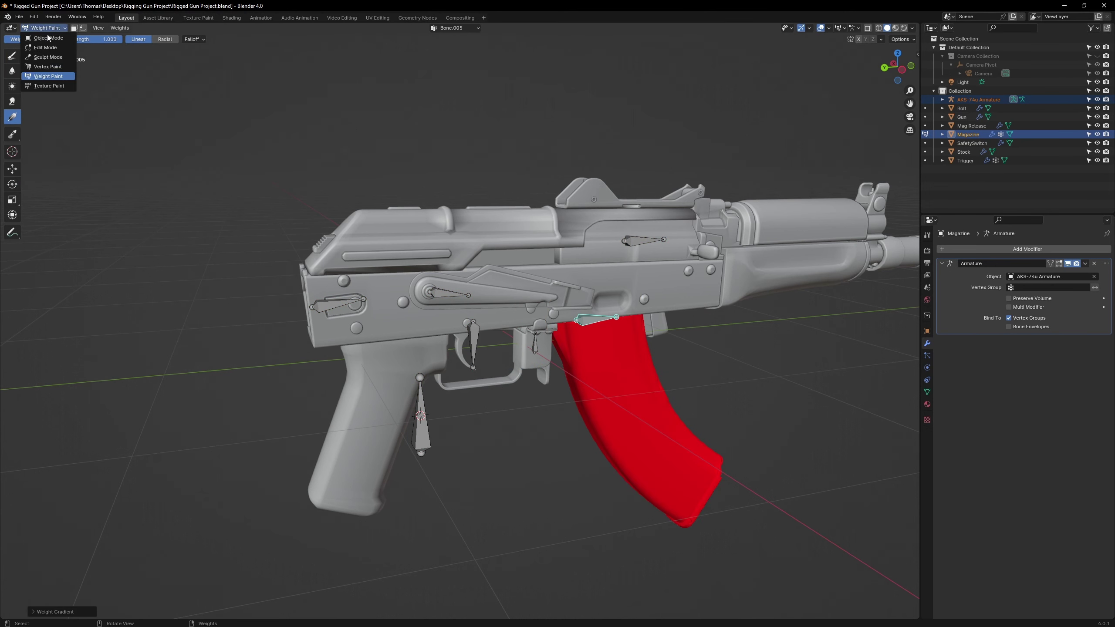
pyautogui.click(47, 38)
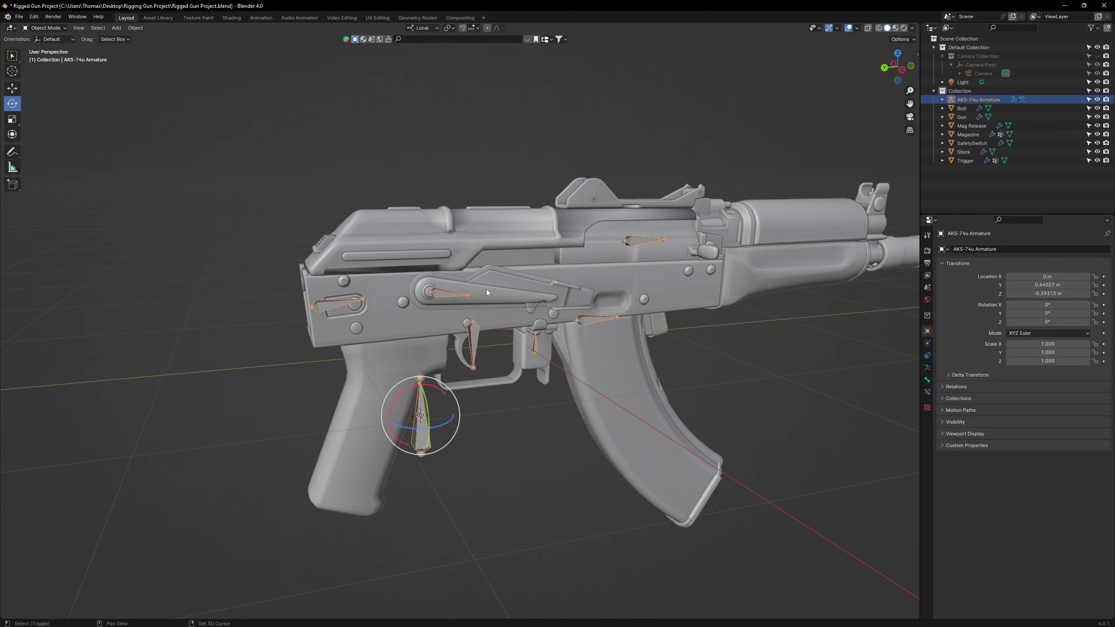
# Step: Weight paint the whole SafetySwitch to the safety switch bone with a full-weight gradient and return to Object Mode
pyautogui.click(44, 28)
pyautogui.click(48, 76)
pyautogui.keyDown('ctrl'); pyautogui.click(449, 293); pyautogui.keyUp('ctrl')
pyautogui.hotkey('ctrl', 'x')
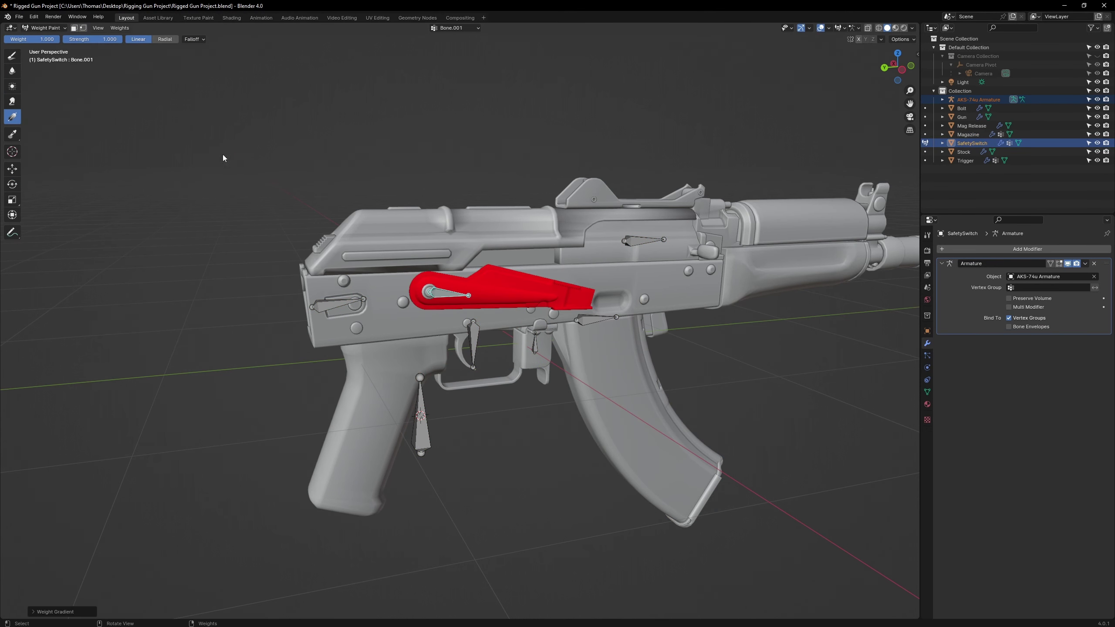
pyautogui.click(46, 28)
pyautogui.click(49, 38)
# Step: Select the armature and the Bolt, weight paint the Bolt fully to its bone, and return to Object Mode
pyautogui.click(640, 243)
pyautogui.keyDown('shift'); pyautogui.click(640, 244); pyautogui.keyUp('shift')
pyautogui.click(44, 28)
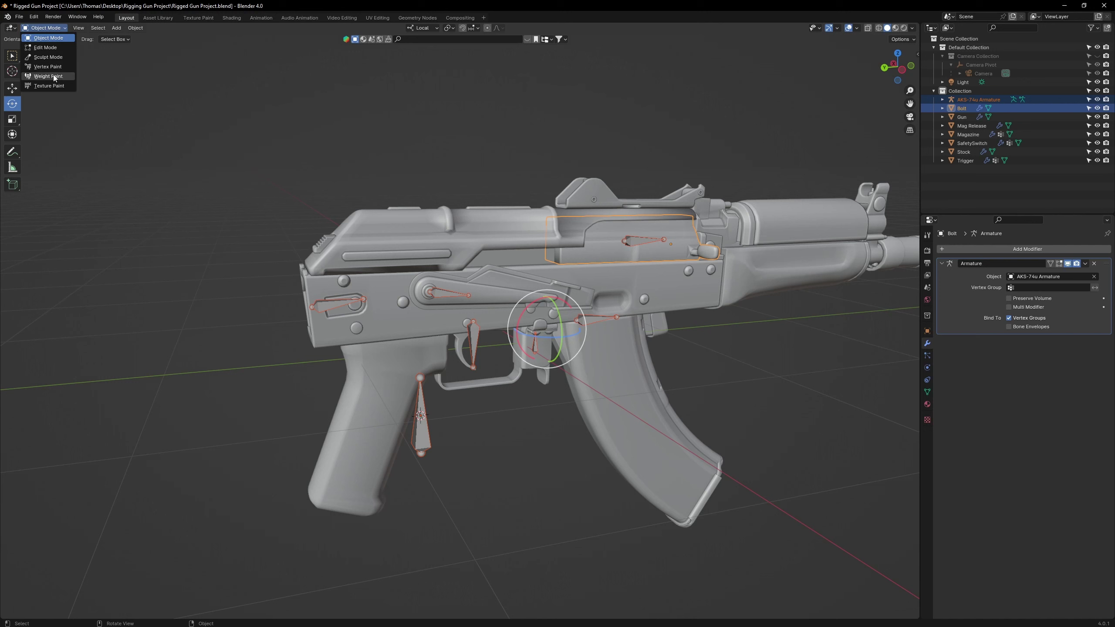
pyautogui.click(48, 76)
pyautogui.click(44, 28)
pyautogui.click(48, 38)
# Step: Select the armature and the Gun body, and weight paint the body fully to the main bone beside the grip
pyautogui.click(420, 424)
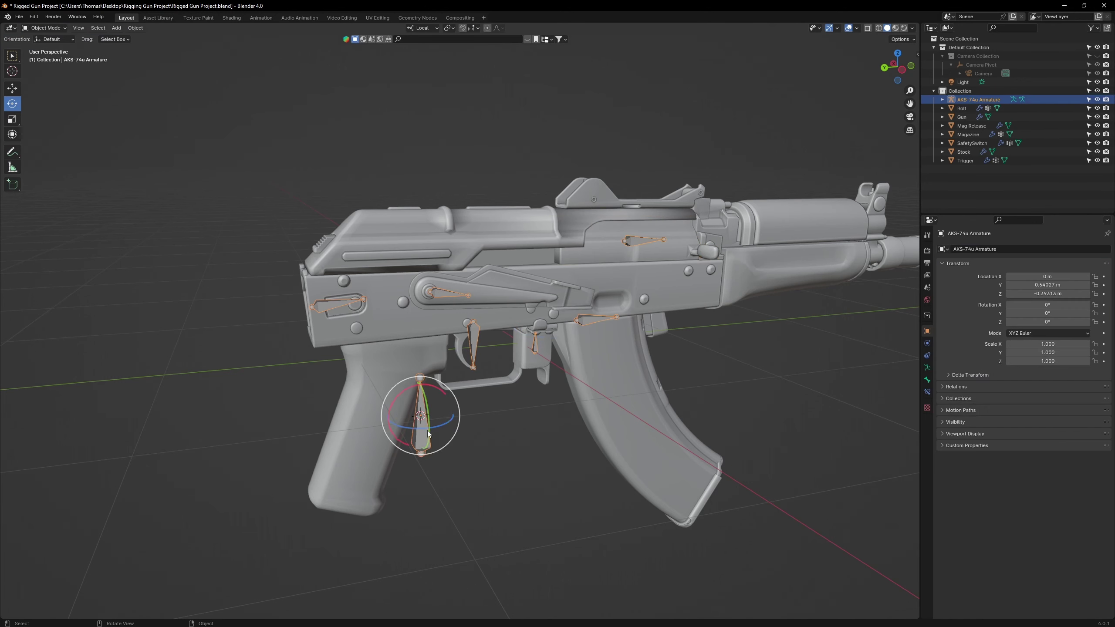
pyautogui.keyDown('shift'); pyautogui.click(387, 390); pyautogui.keyUp('shift')
pyautogui.click(44, 28)
pyautogui.click(48, 76)
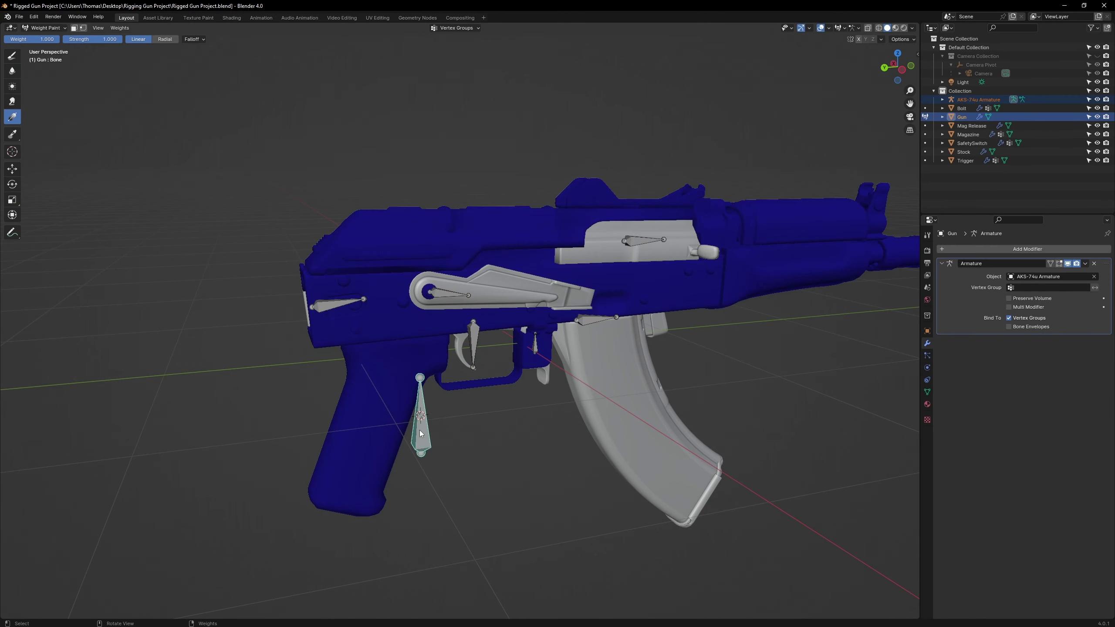
pyautogui.keyDown('ctrl'); pyautogui.click(420, 417); pyautogui.keyUp('ctrl')
pyautogui.click(44, 28)
pyautogui.click(47, 38)
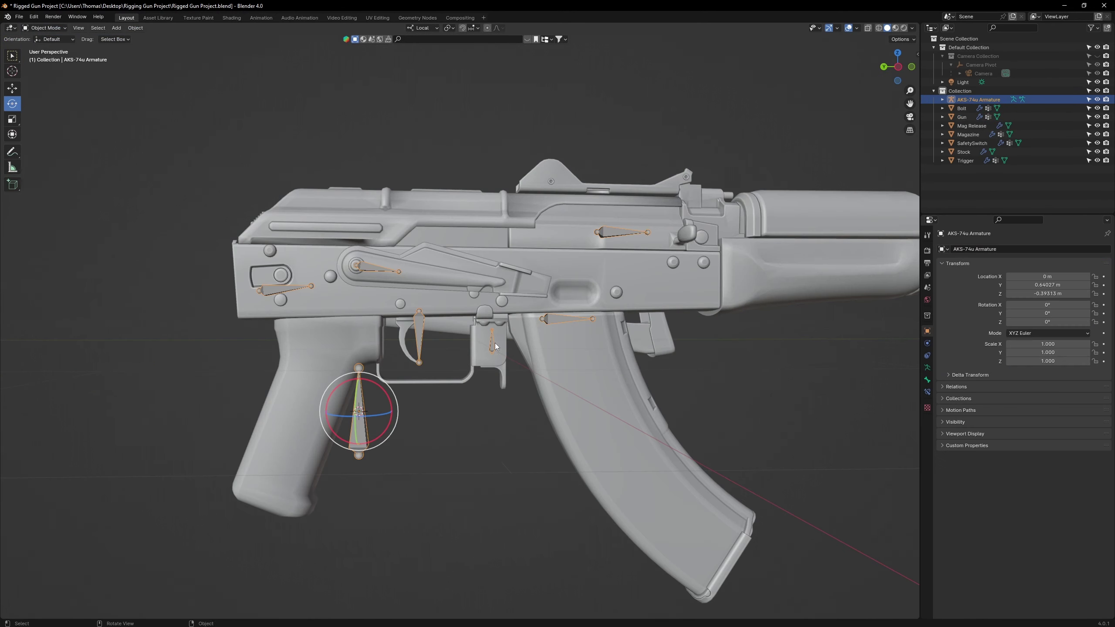
# Step: Add the Mag Release to the armature selection and weight paint it fully to the mag release bone
pyautogui.keyDown('shift'); pyautogui.click(495, 347); pyautogui.keyUp('shift')
pyautogui.click(44, 28)
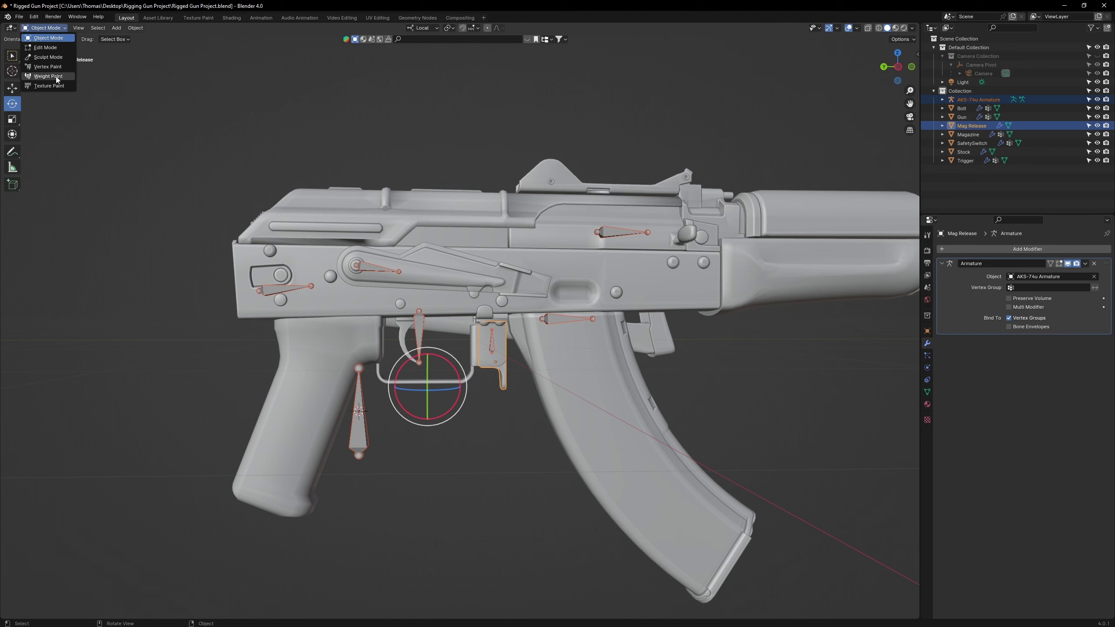
pyautogui.click(48, 76)
pyautogui.keyDown('ctrl'); pyautogui.click(492, 341); pyautogui.keyUp('ctrl')
pyautogui.click(44, 28)
pyautogui.click(47, 38)
# Step: Select the armature and the Stock, and weight paint the whole Stock to the stock bone at the hinge
pyautogui.moveTo(177, 104)
pyautogui.mouseDown(button='middle')
pyautogui.moveTo(570, 230)
pyautogui.moveTo(434, 274)
pyautogui.moveTo(571, 259)
pyautogui.mouseUp(button='middle')
pyautogui.click(666, 304)
pyautogui.keyDown('shift'); pyautogui.click(417, 223); pyautogui.keyUp('shift')
pyautogui.click(44, 28)
pyautogui.click(47, 76)
pyautogui.keyDown('ctrl'); pyautogui.click(654, 301); pyautogui.keyUp('ctrl')
pyautogui.hotkey('shift', 'k')
pyautogui.click(44, 28)
pyautogui.click(48, 38)
# Step: Test the magazine bone in Pose Mode by moving it down out of the receiver, and undo the move
pyautogui.click(612, 281)
pyautogui.keyDown('shift'); pyautogui.moveTo(690, 330); pyautogui.dragTo(563, 303, button='middle'); pyautogui.keyUp('shift')
pyautogui.hotkey('ctrl', 'Tab')
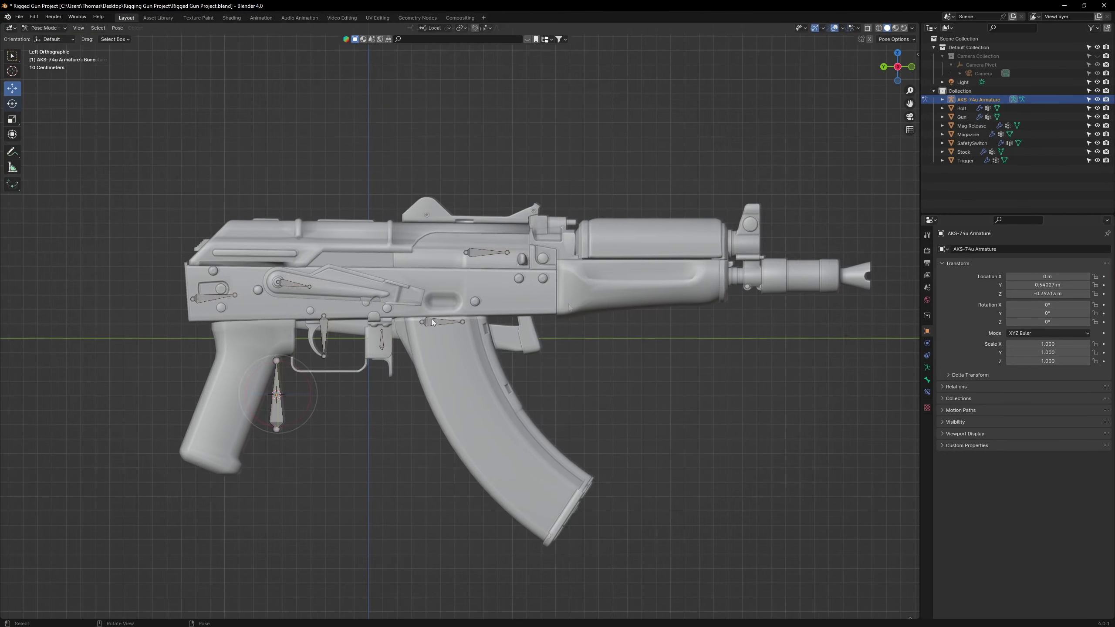
pyautogui.click(438, 322)
pyautogui.moveTo(419, 355); pyautogui.dragTo(440, 446)
pyautogui.hotkey('ctrl', 'z')
# Step: Test the safety switch bone's rotation and the bolt bone's sliding movement
pyautogui.click(298, 285)
pyautogui.hotkey('shift', 'space')
pyautogui.press('r')
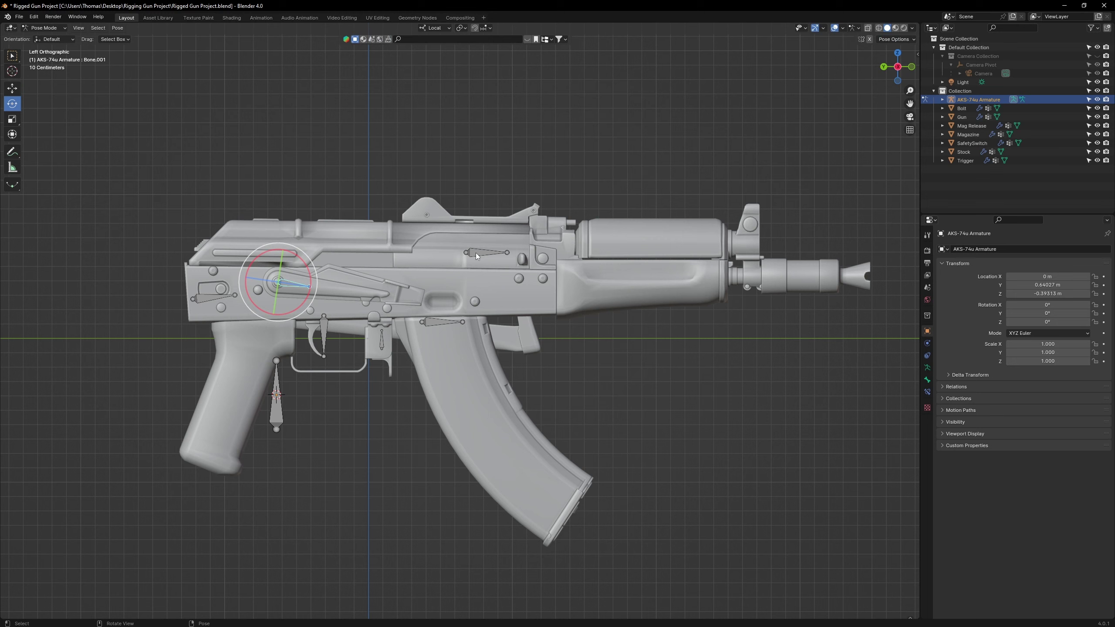
pyautogui.hotkey('shift', 'space')
pyautogui.press('g')
pyautogui.click(476, 253)
# Step: Test the rotation of the trigger and mag release bones, undoing each rotation
pyautogui.hotkey('shift', 'space')
pyautogui.press('r')
pyautogui.click(324, 334)
pyautogui.moveTo(354, 306); pyautogui.dragTo(382, 307)
pyautogui.hotkey('ctrl', 'z')
pyautogui.click(381, 340)
pyautogui.hotkey('ctrl', 'z')
# Step: Rotate the stock bone about its hinge to swing the stock open behind the receiver
pyautogui.moveTo(382, 303); pyautogui.dragTo(526, 288, button='middle')
pyautogui.click(749, 310)
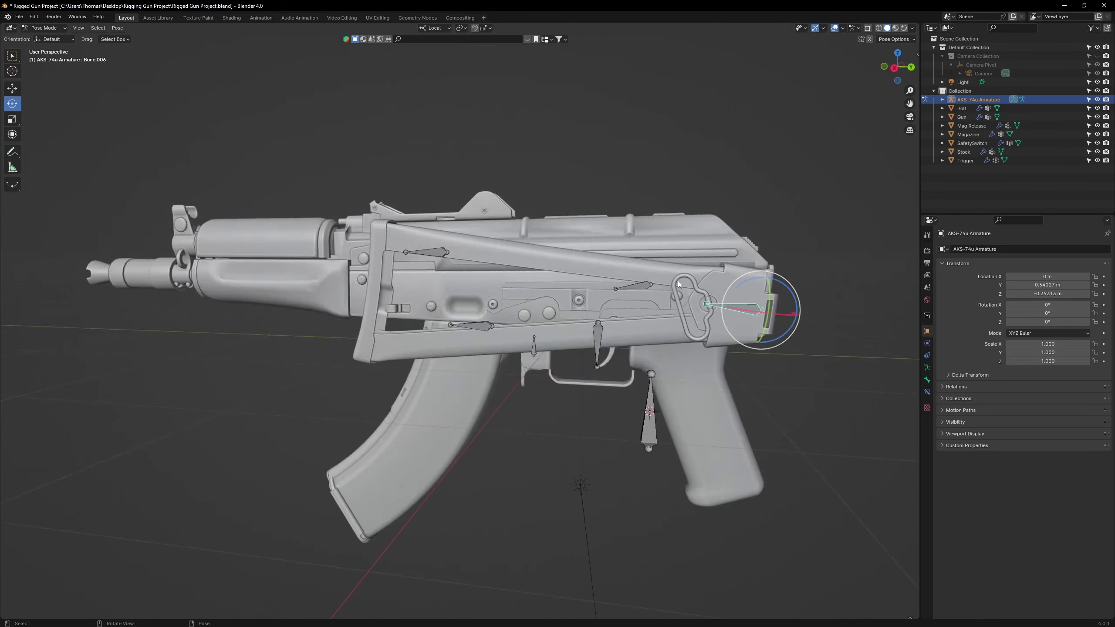
pyautogui.moveTo(749, 310); pyautogui.dragTo(605, 359, button='middle')
pyautogui.moveTo(604, 359); pyautogui.dragTo(663, 354)
# Step: Adjust the height of the stock bone's tip in Edit Mode so the unfolded stock lines up with the hinge
pyautogui.moveTo(663, 354); pyautogui.dragTo(693, 338, button='middle')
pyautogui.scroll(7, 463, 315)
pyautogui.keyDown('shift'); pyautogui.moveTo(653, 322); pyautogui.dragTo(487, 235, button='middle'); pyautogui.keyUp('shift')
pyautogui.scroll(2, 492, 248)
pyautogui.scroll(4, 457, 328)
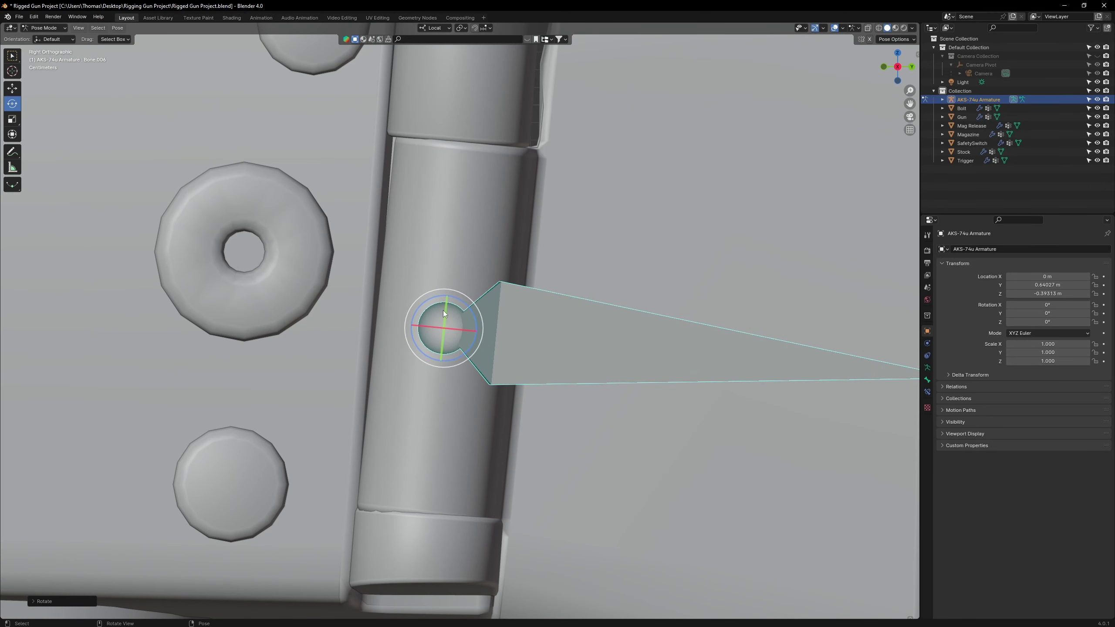
pyautogui.scroll(-5, 443, 311)
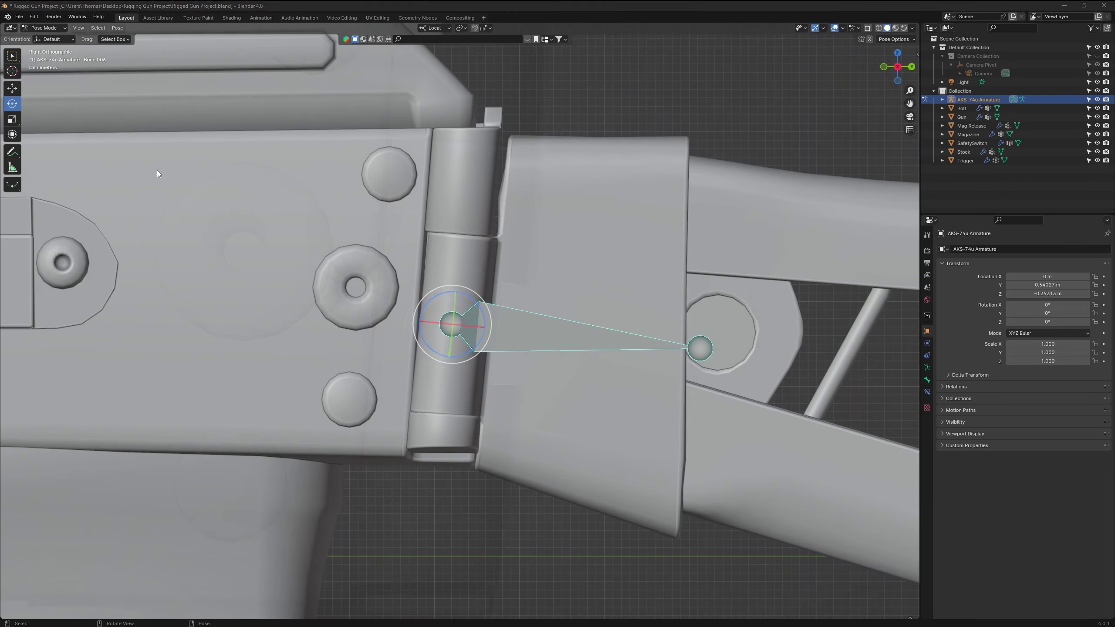
pyautogui.click(48, 29)
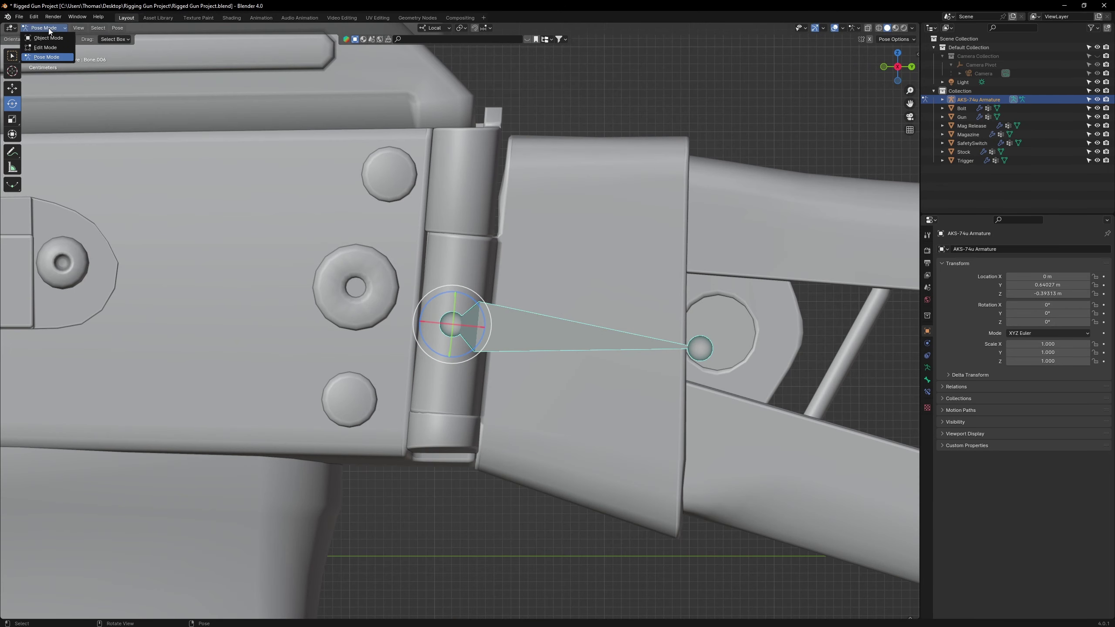
pyautogui.click(45, 48)
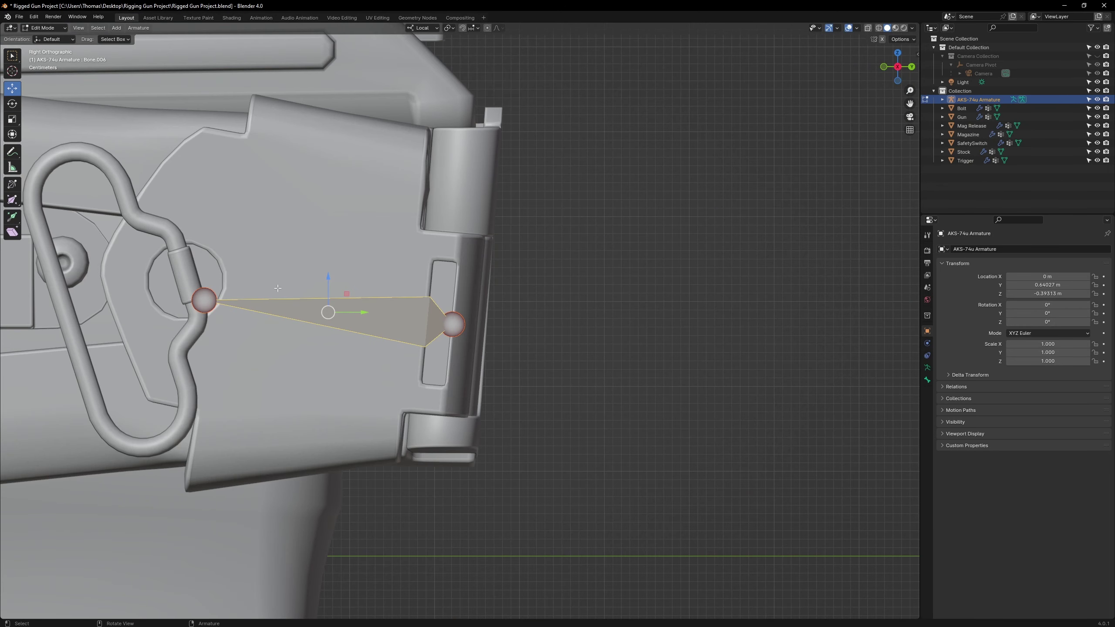
pyautogui.click(208, 299)
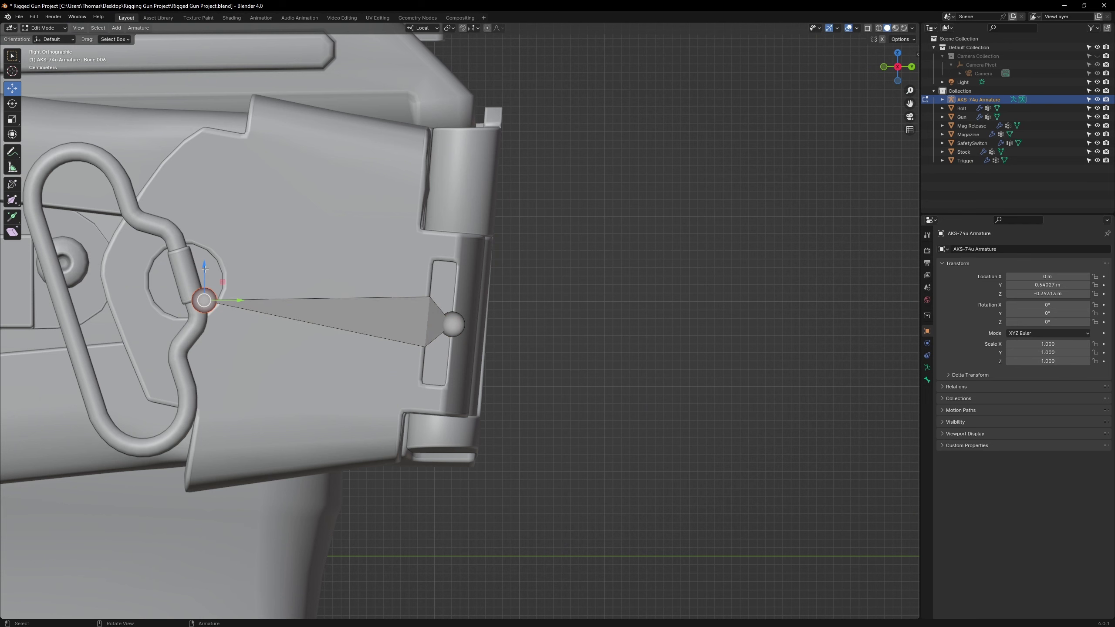
pyautogui.press('Tab')
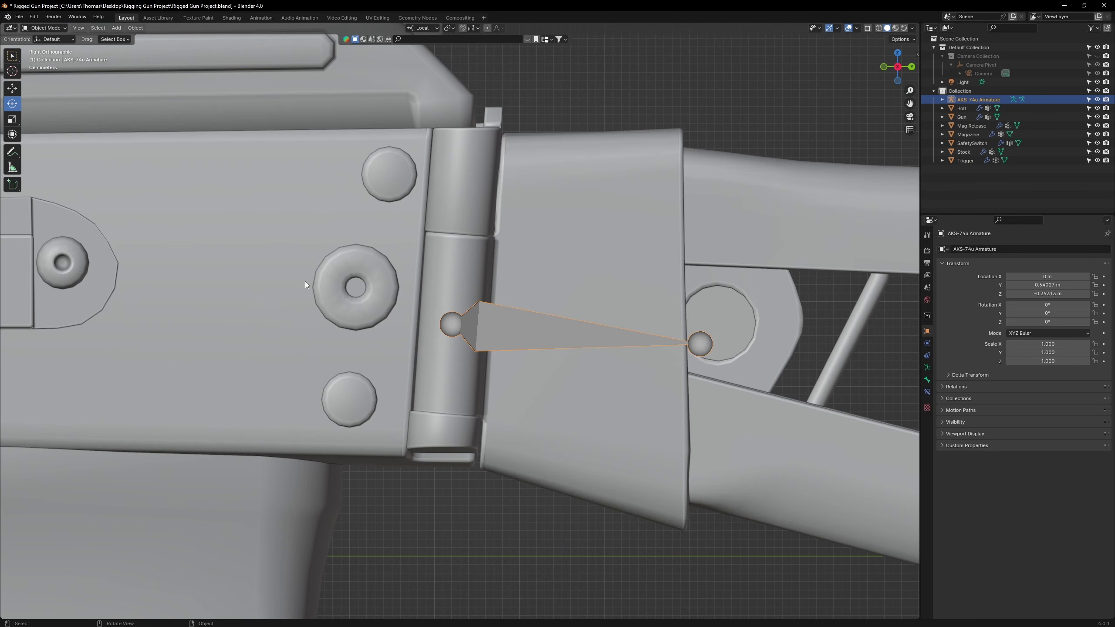
# Step: Fine-tune the height of the stock bone's tip in Edit Mode and check the unfolded stock against the hinge in Object Mode
pyautogui.press('Tab')
pyautogui.moveTo(205, 270); pyautogui.dragTo(206, 274)
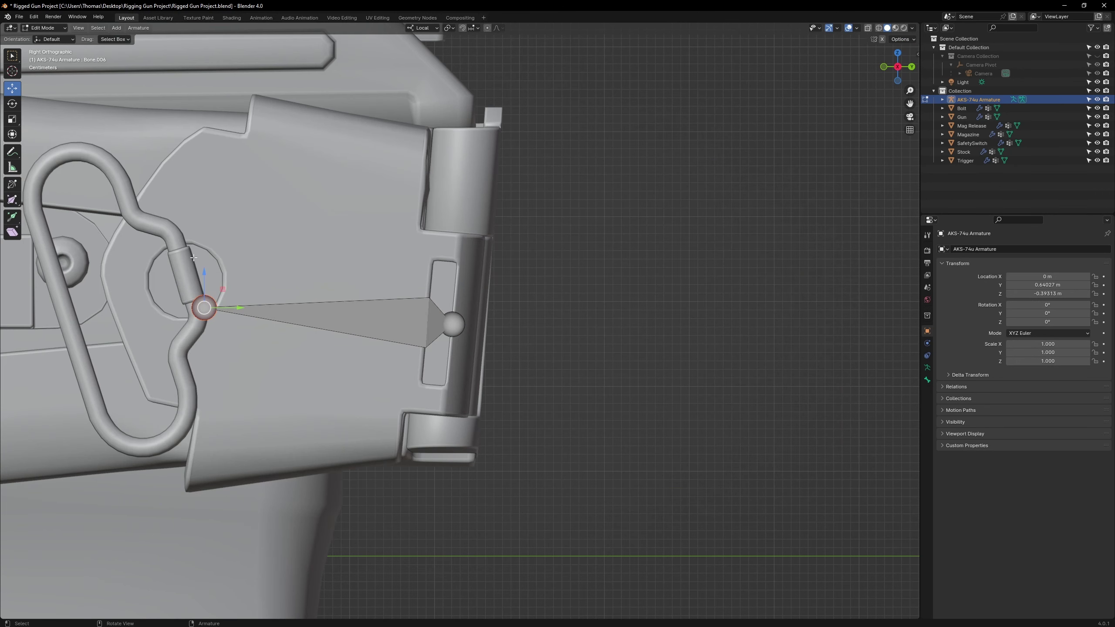
pyautogui.press('Tab')
pyautogui.hotkey('alt', 'a')
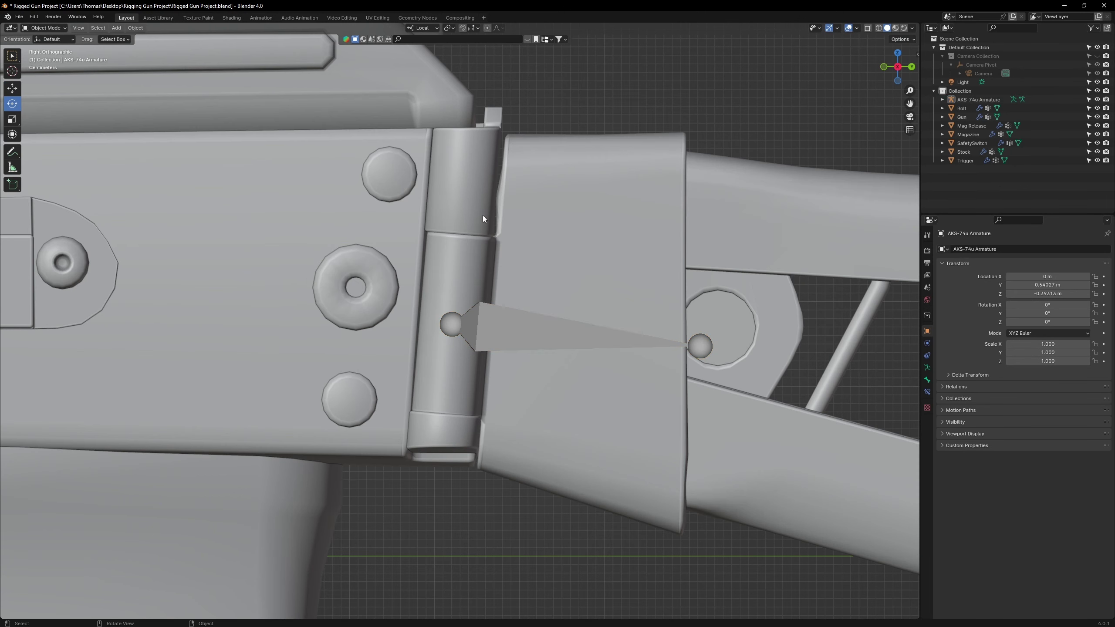
# Step: Clear the user transforms of the stock bone in Pose Mode to fold the stock back
pyautogui.click(507, 338)
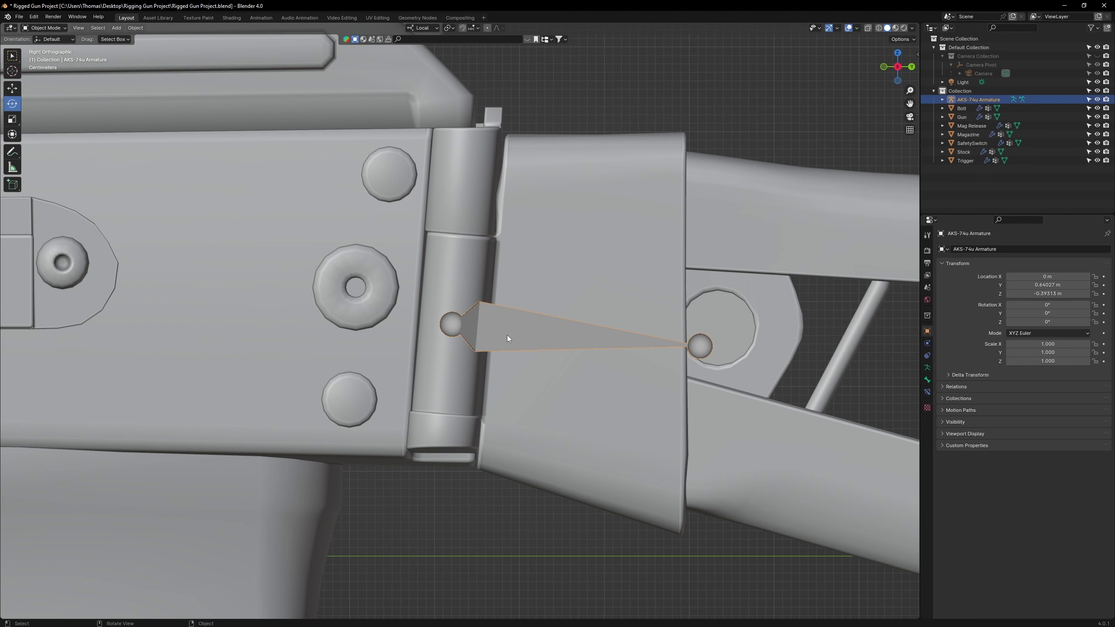
pyautogui.hotkey('ctrl', 'Tab')
pyautogui.click(512, 331)
pyautogui.rightClick(503, 332)
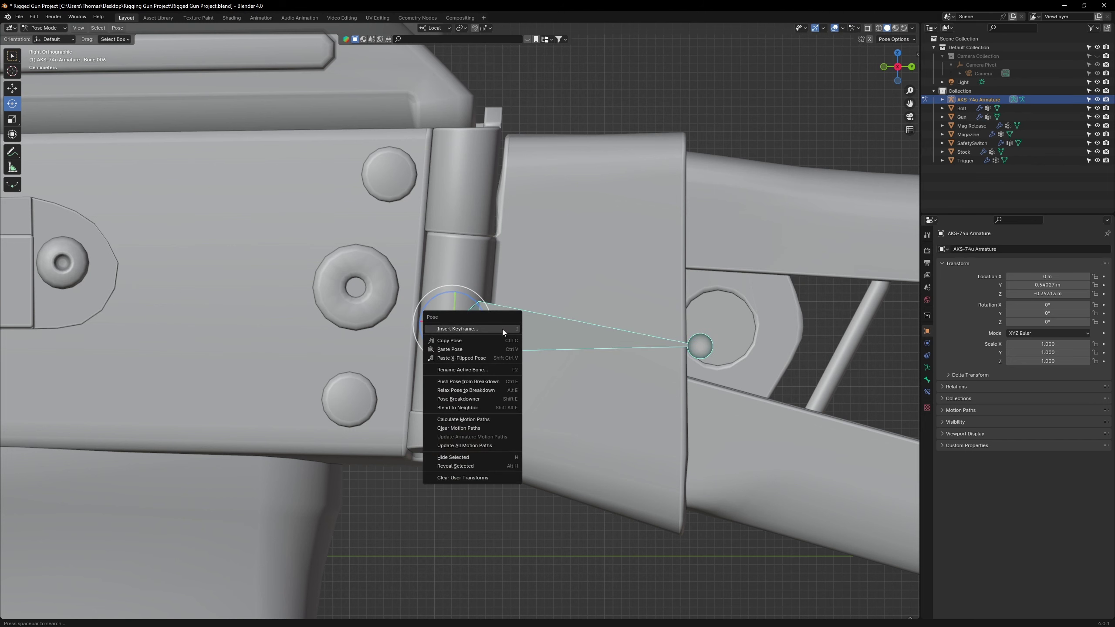
pyautogui.click(465, 477)
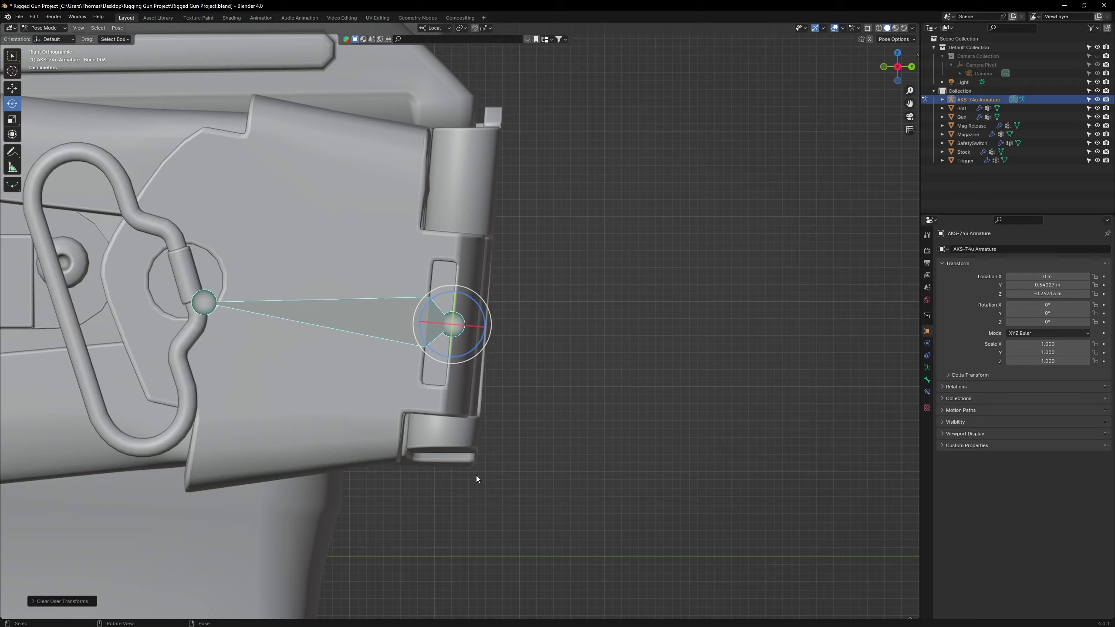
# Step: In Edit Mode, parent all the part bones to the main bone beside the grip with Keep Offset
pyautogui.hotkey('ctrl', 'Tab')
pyautogui.moveTo(511, 347); pyautogui.dragTo(539, 297, button='middle')
pyautogui.click(539, 307)
pyautogui.press('Tab')
pyautogui.moveTo(289, 174); pyautogui.dragTo(677, 447)
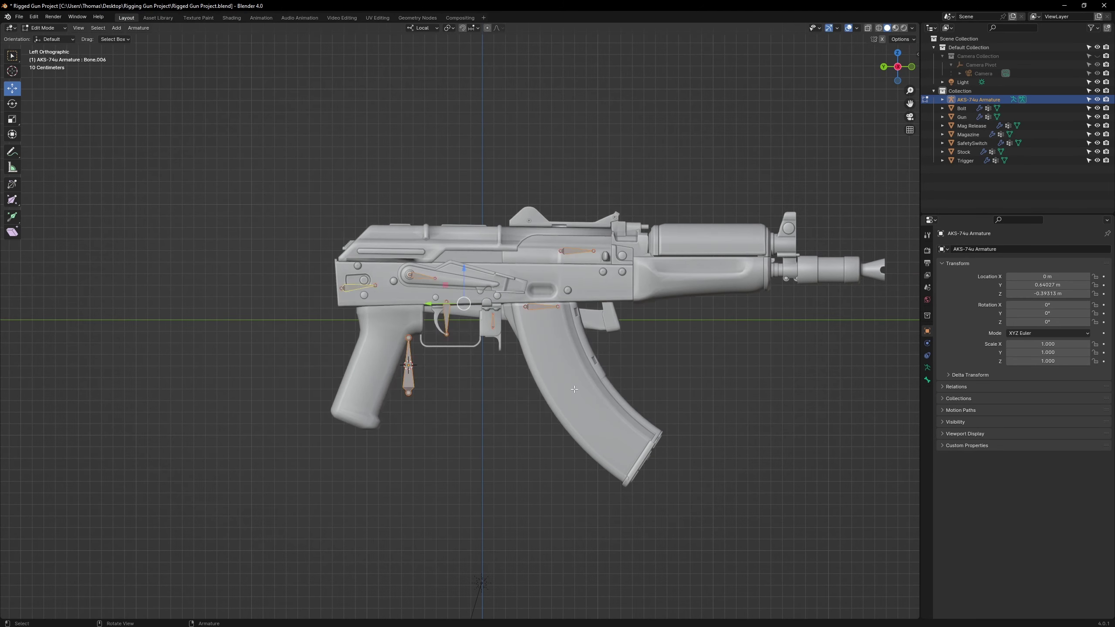
pyautogui.scroll(3, 479, 377)
pyautogui.keyDown('shift'); pyautogui.click(372, 410); pyautogui.keyUp('shift')
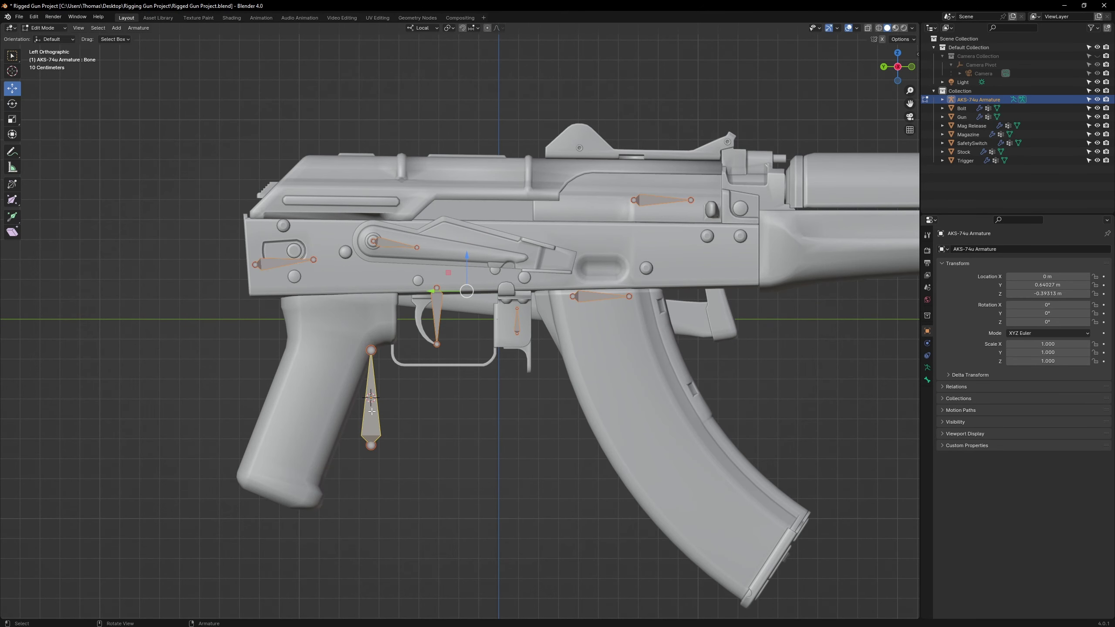
pyautogui.rightClick(371, 411)
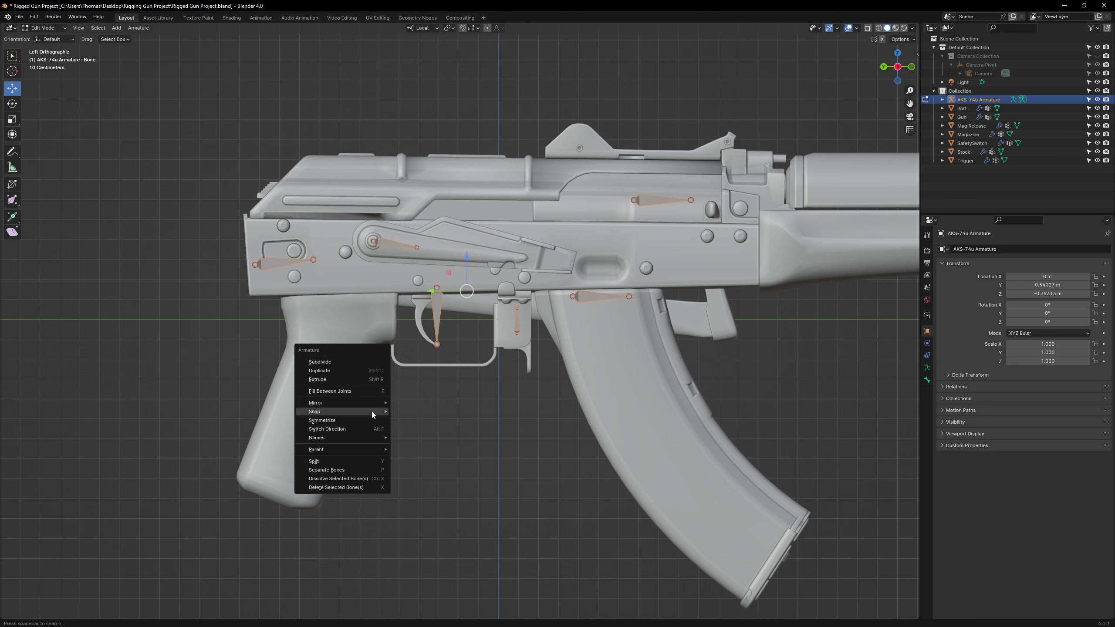
pyautogui.moveTo(363, 449)
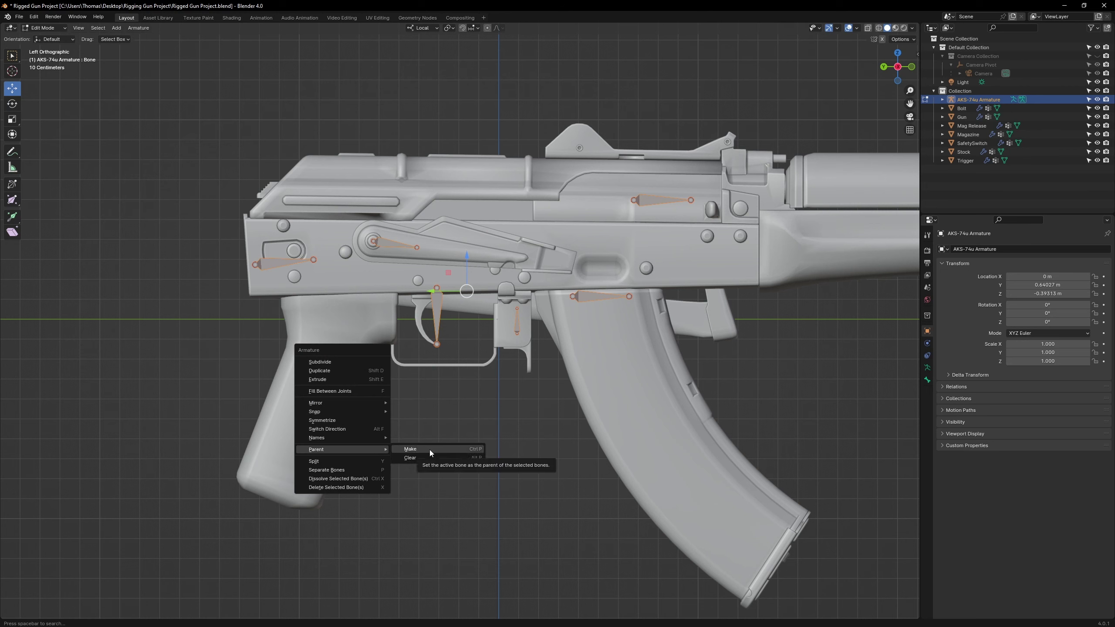
pyautogui.click(429, 450)
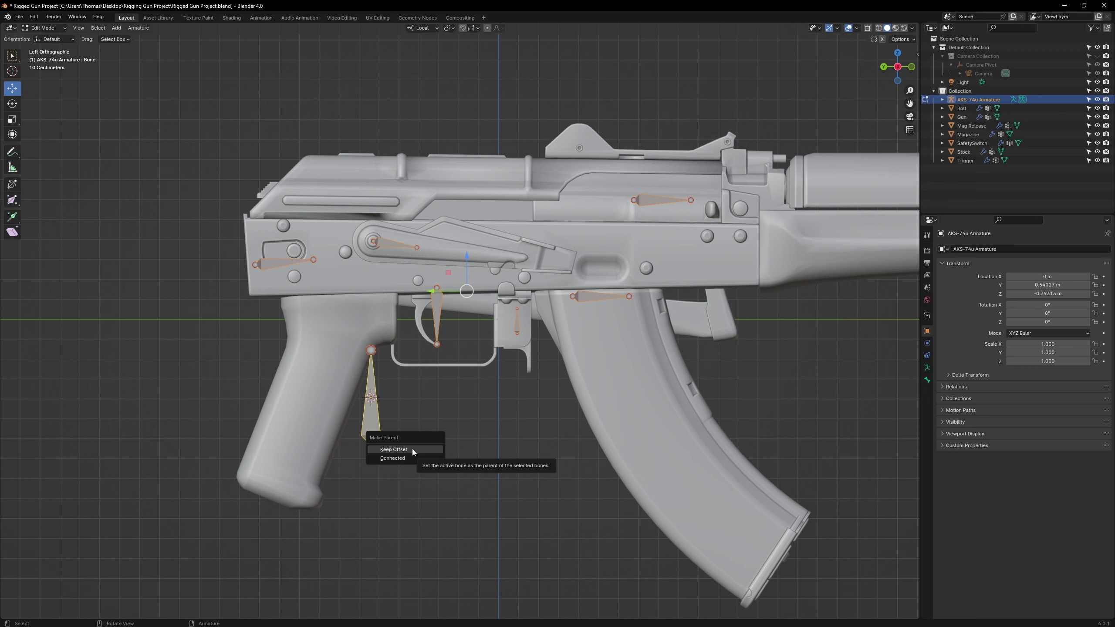
pyautogui.click(411, 450)
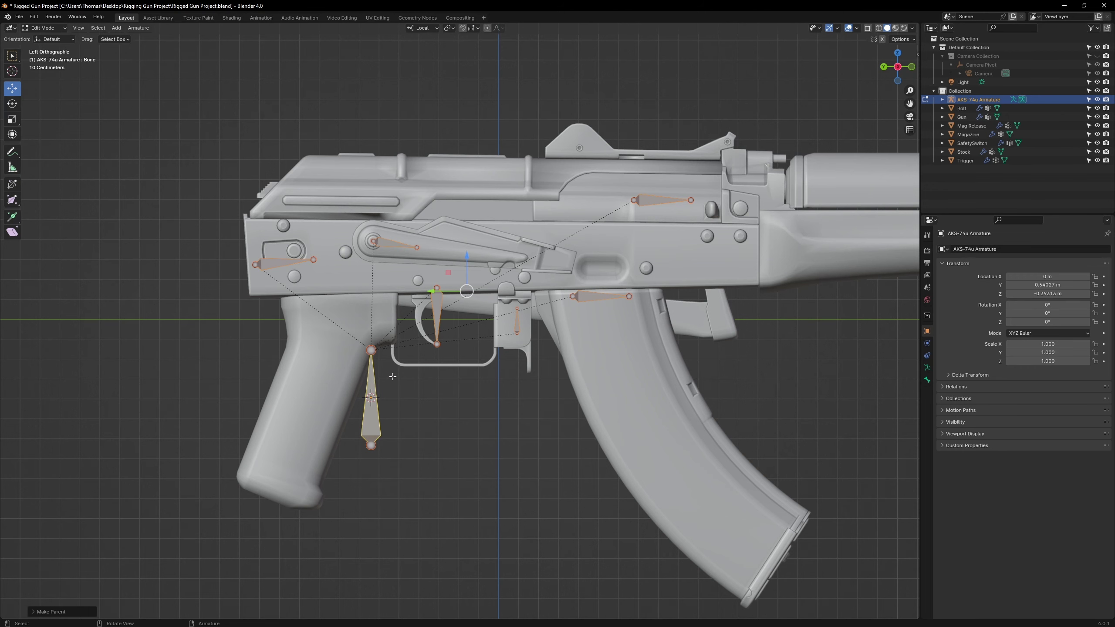
# Step: In Pose Mode, lock the bolt bone's rotation on all axes and its X and Z location
pyautogui.hotkey('ctrl', 'Tab')
pyautogui.moveTo(413, 373); pyautogui.dragTo(423, 396, button='middle')
pyautogui.moveTo(389, 422)
pyautogui.mouseDown()
pyautogui.moveTo(395, 431)
pyautogui.moveTo(408, 406)
pyautogui.moveTo(377, 411)
pyautogui.moveTo(395, 415)
pyautogui.mouseUp()
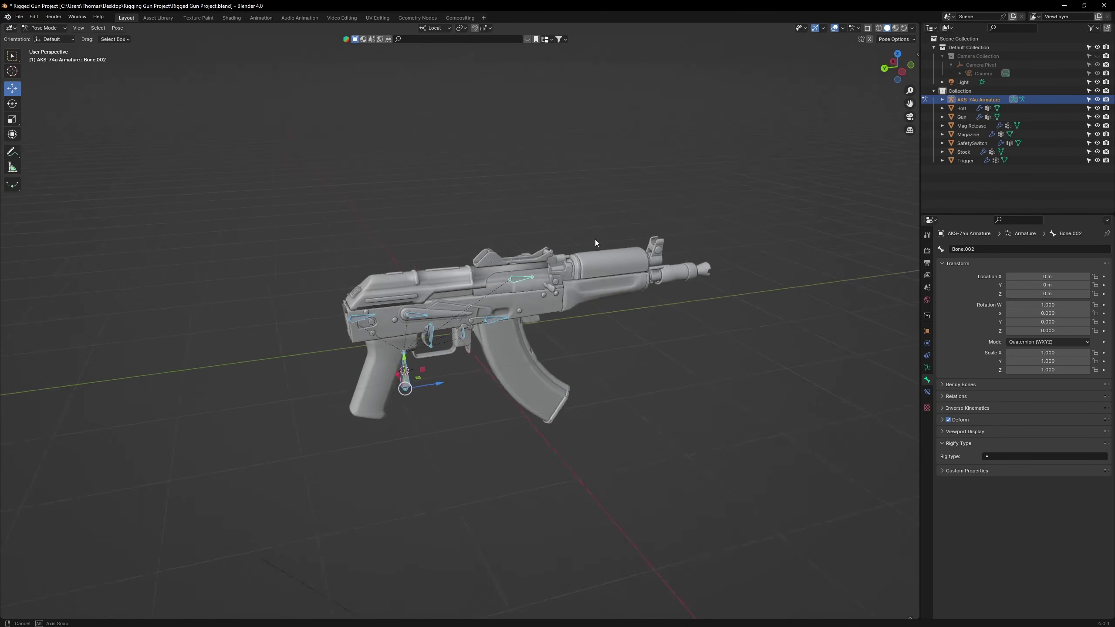
pyautogui.scroll(3, 591, 241)
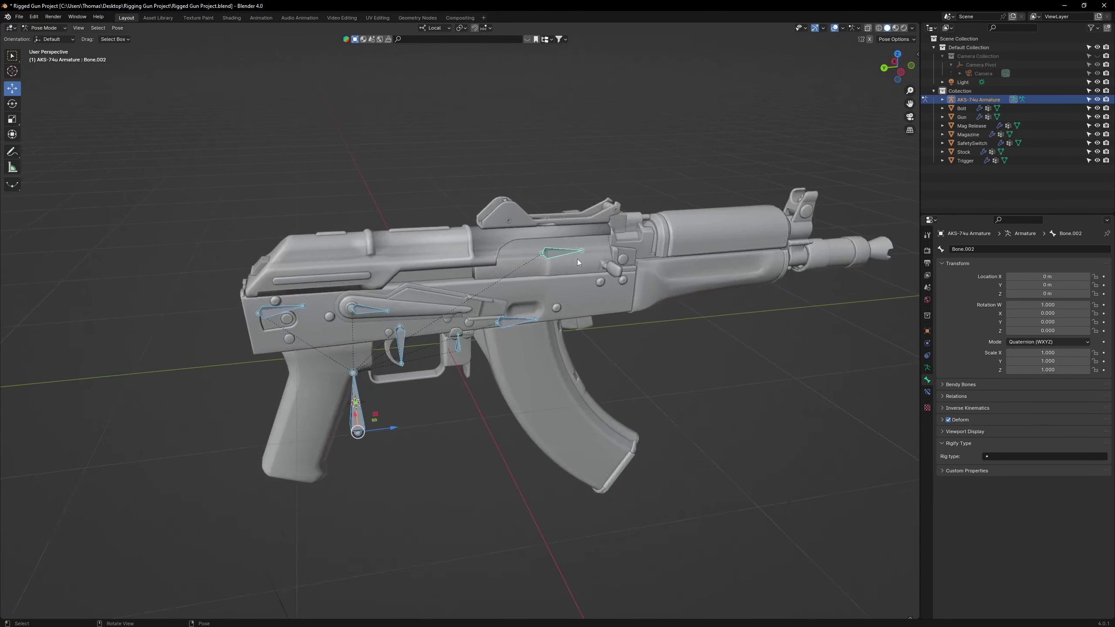
pyautogui.keyDown('shift'); pyautogui.moveTo(592, 252); pyautogui.dragTo(570, 290, button='middle'); pyautogui.keyUp('shift')
pyautogui.click(567, 276)
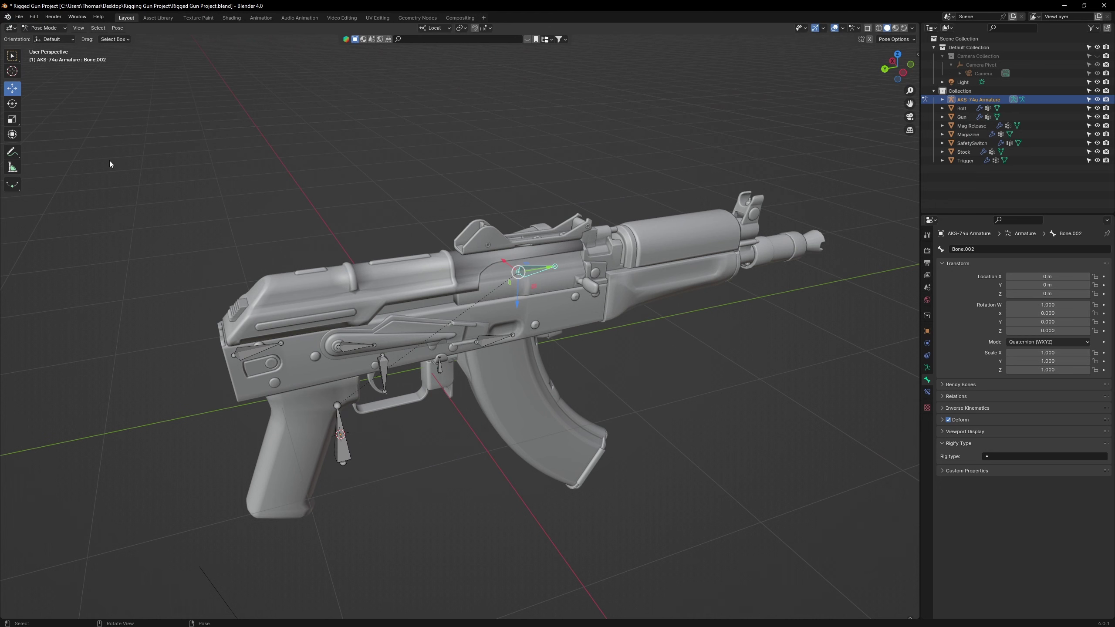
pyautogui.click(9, 106)
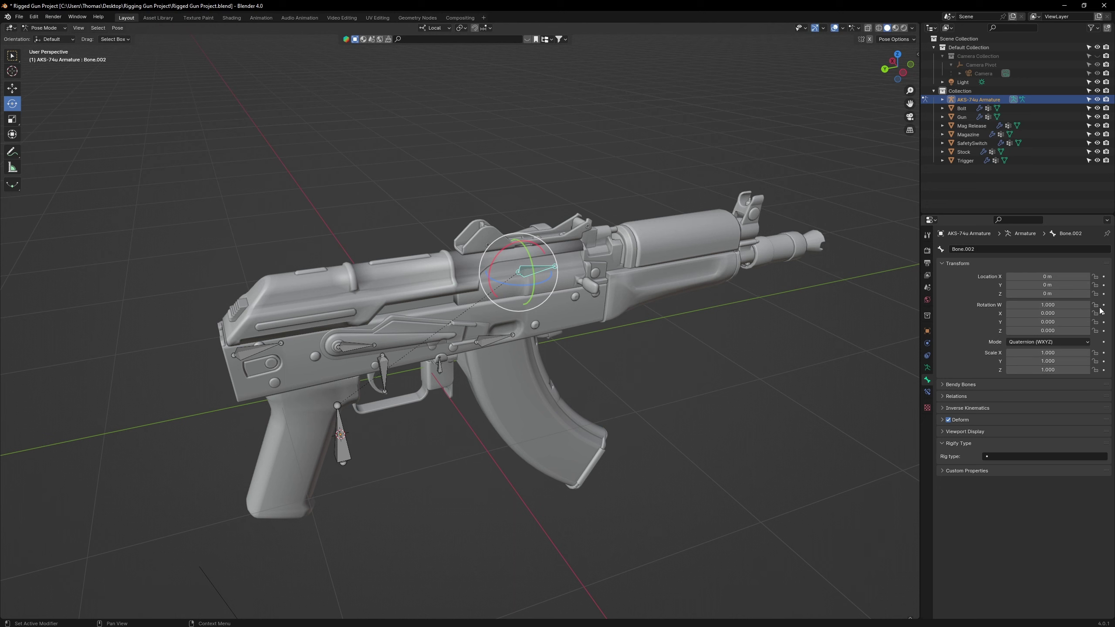
pyautogui.moveTo(1101, 309); pyautogui.dragTo(1100, 334)
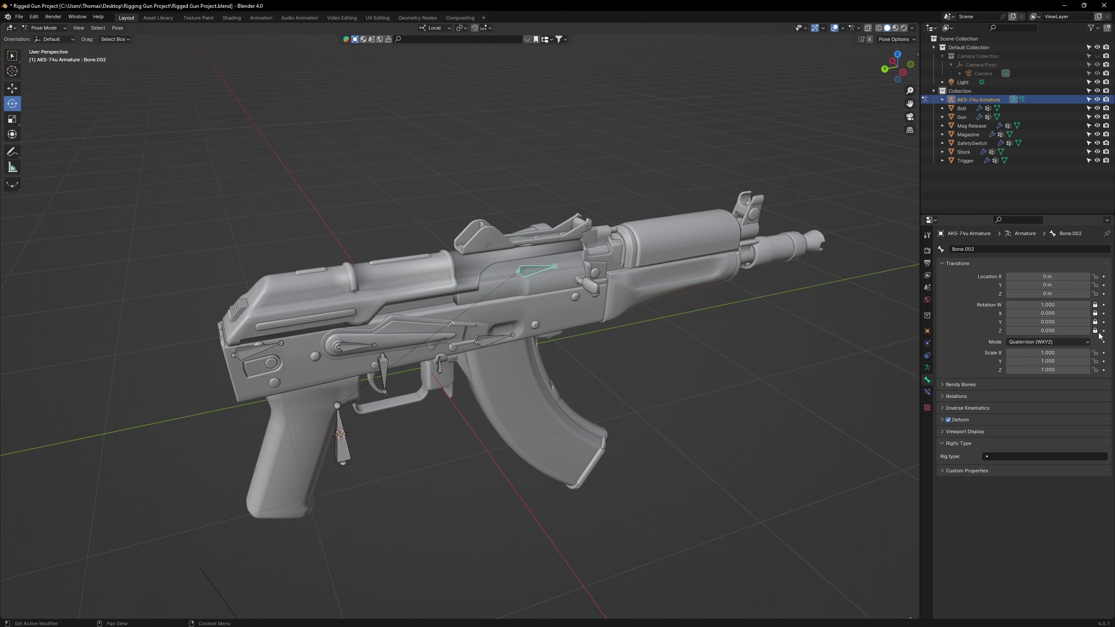
pyautogui.click(12, 90)
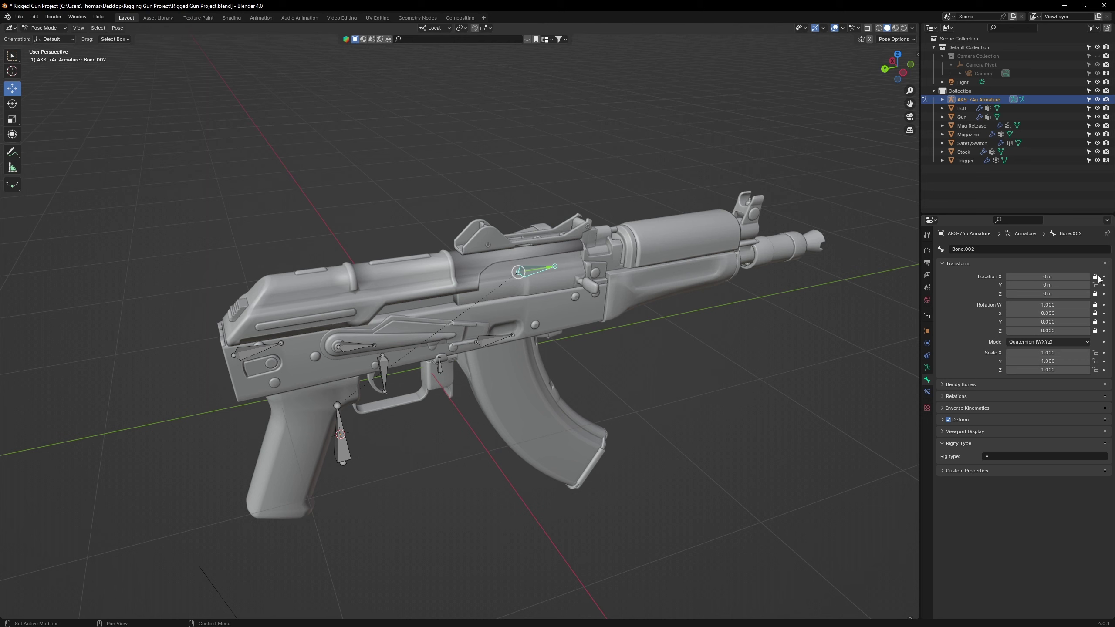
pyautogui.click(500, 334)
pyautogui.scroll(3, 525, 347)
pyautogui.moveTo(524, 347); pyautogui.dragTo(483, 330, button='middle')
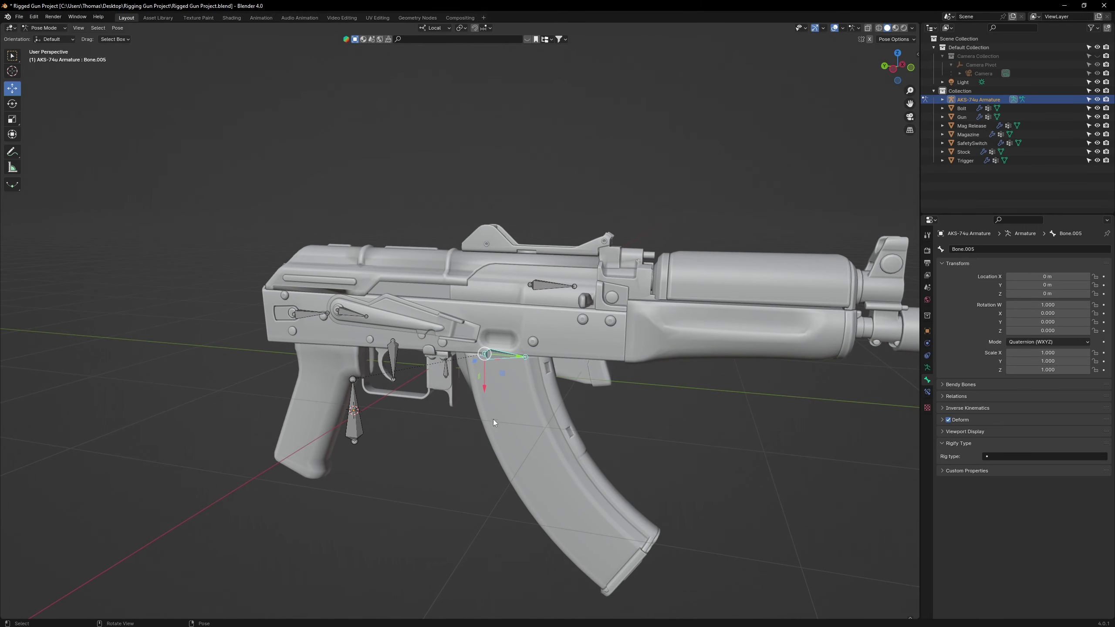
pyautogui.moveTo(446, 378)
pyautogui.mouseDown(button='middle')
pyautogui.moveTo(492, 379)
pyautogui.moveTo(446, 383)
pyautogui.mouseUp(button='middle')
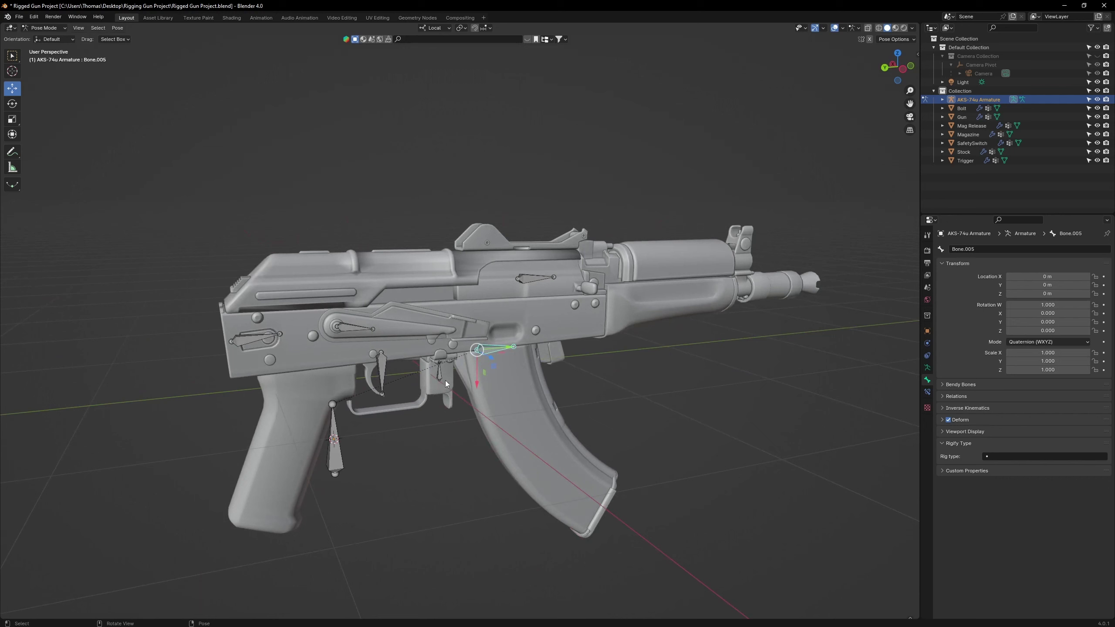
# Step: Lock the mag release bone's location on all axes and its W and Y rotation
pyautogui.click(439, 376)
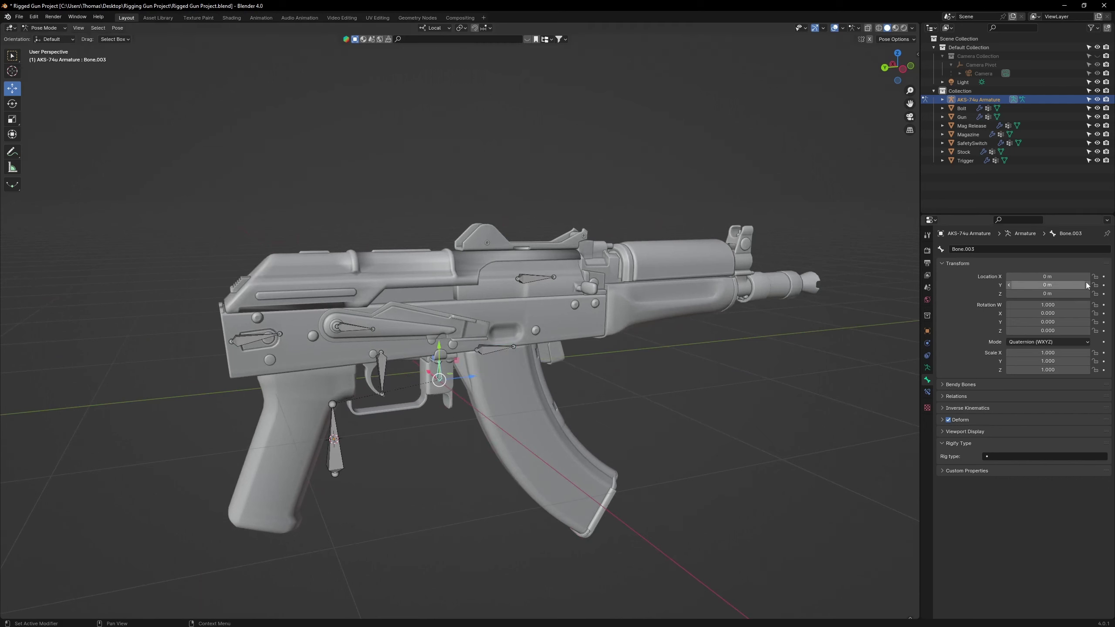
pyautogui.moveTo(1096, 277); pyautogui.dragTo(1096, 294)
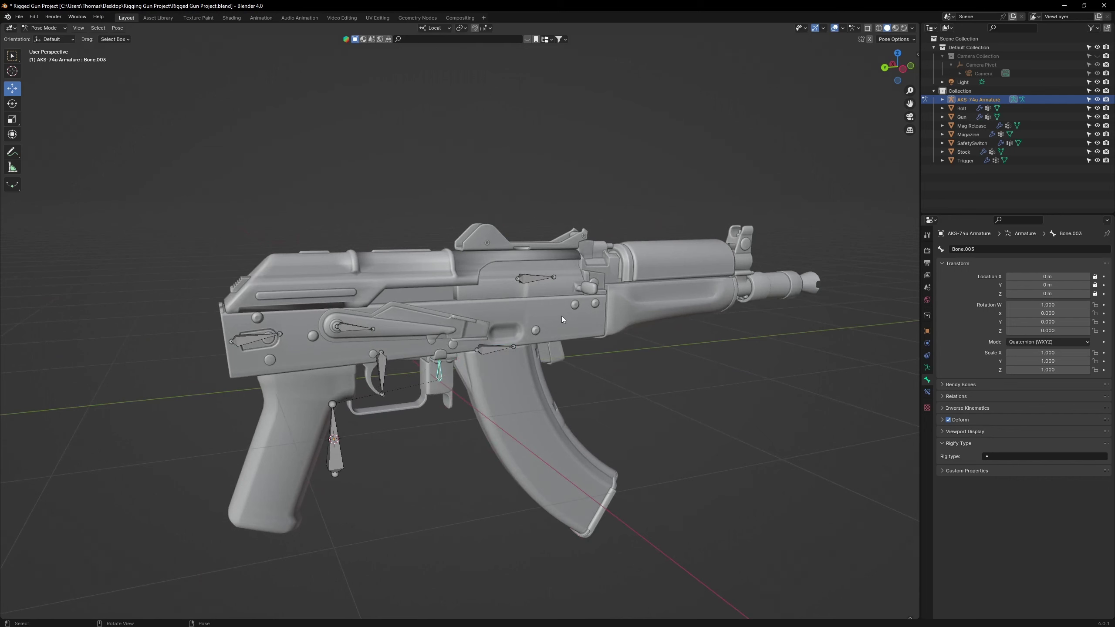
pyautogui.click(12, 104)
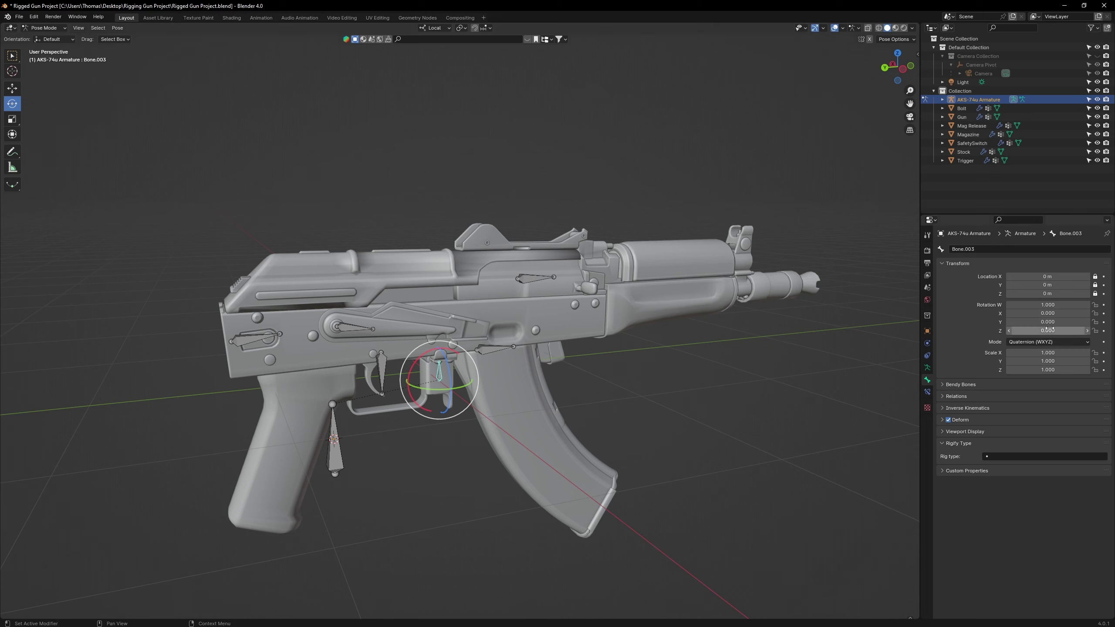
pyautogui.click(1096, 305)
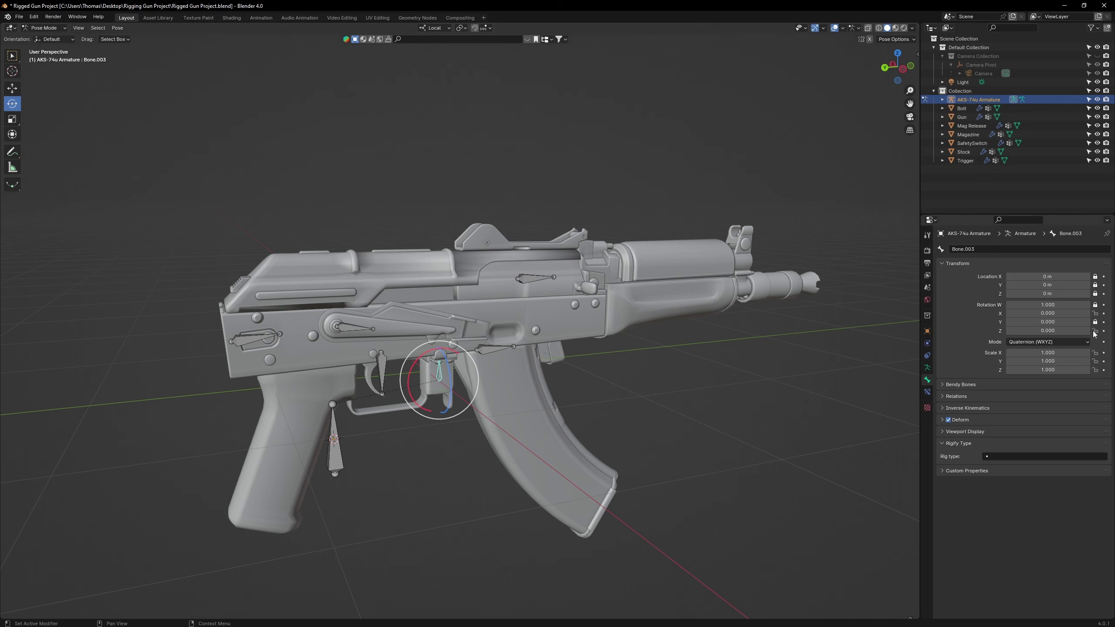
# Step: Lock the unused transform axes of the trigger, safety switch and stock bones, including all location plus Y and Z rotation on the stock bone
pyautogui.click(381, 363)
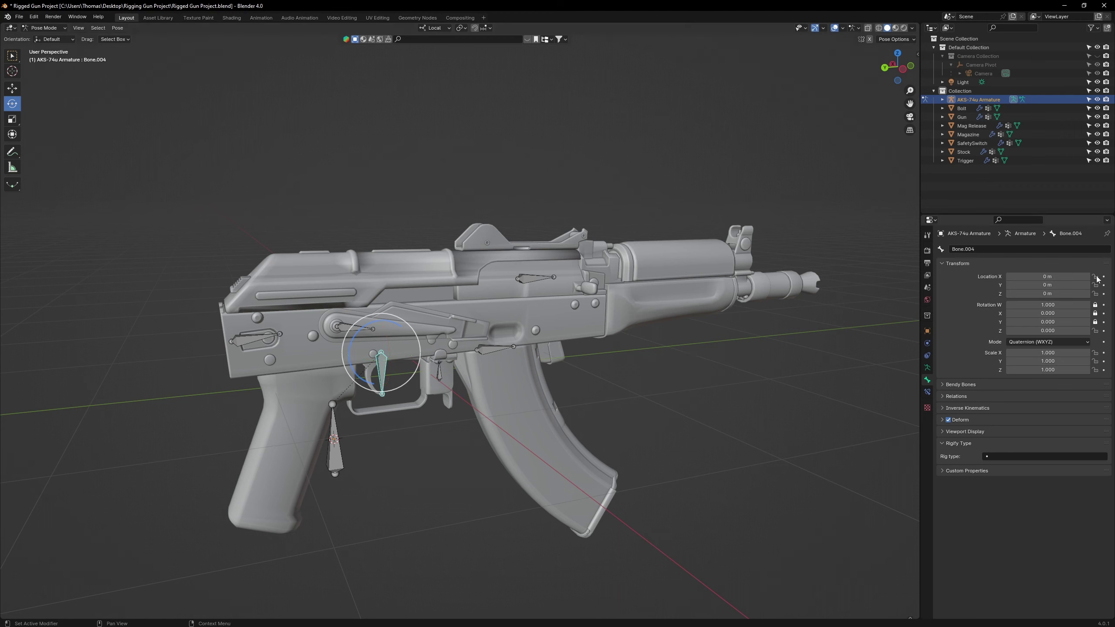
pyautogui.click(349, 327)
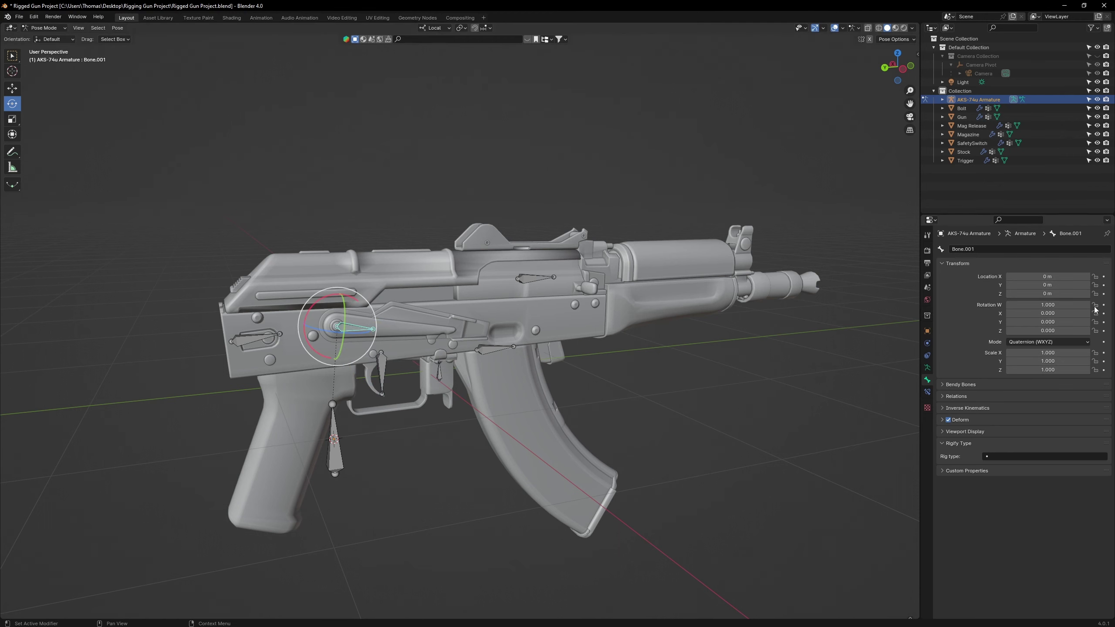
pyautogui.click(279, 337)
pyautogui.moveTo(283, 344); pyautogui.dragTo(679, 326, button='middle')
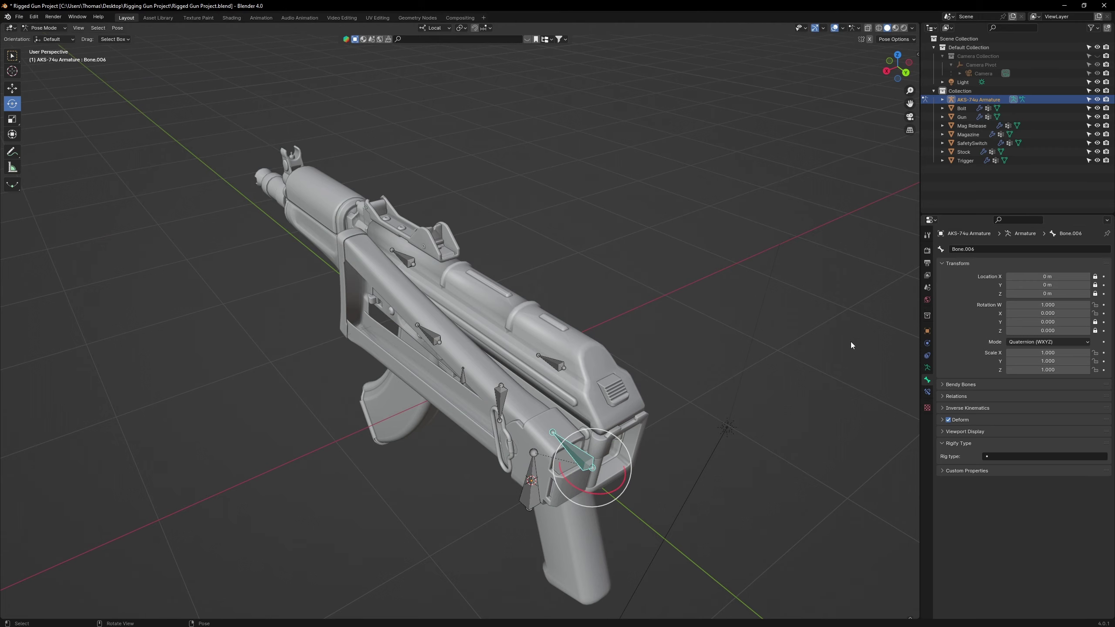
# Step: In Object Mode, parent all seven gun part meshes to the AKS-74u Armature object
pyautogui.moveTo(852, 346); pyautogui.dragTo(461, 353, button='middle')
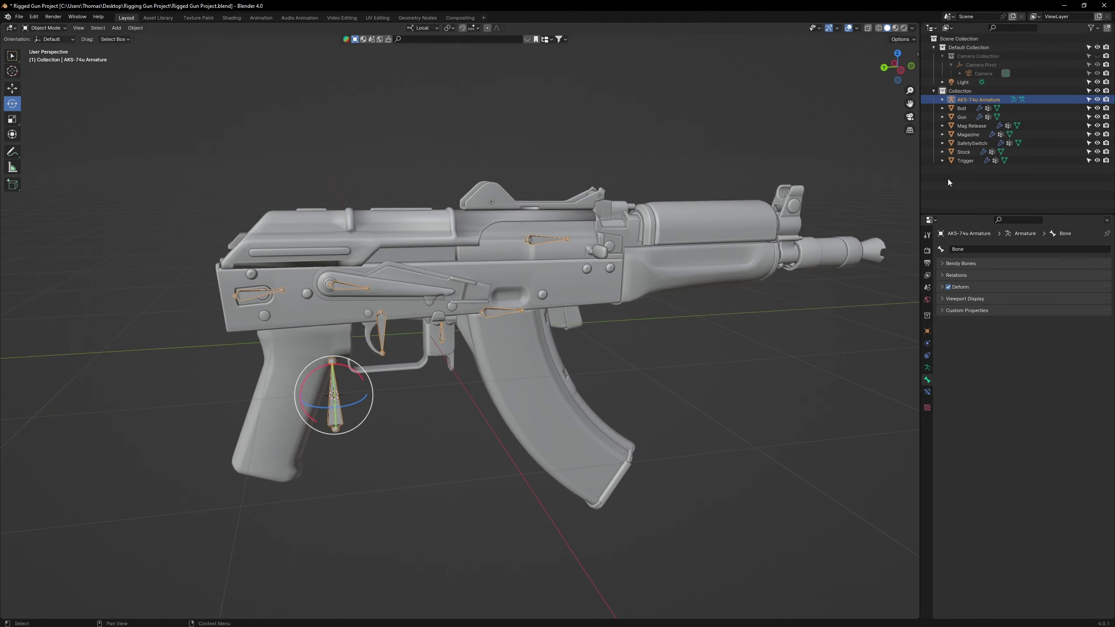
pyautogui.moveTo(966, 117); pyautogui.dragTo(965, 109)
pyautogui.keyDown('ctrl'); pyautogui.click(975, 100); pyautogui.keyUp('ctrl')
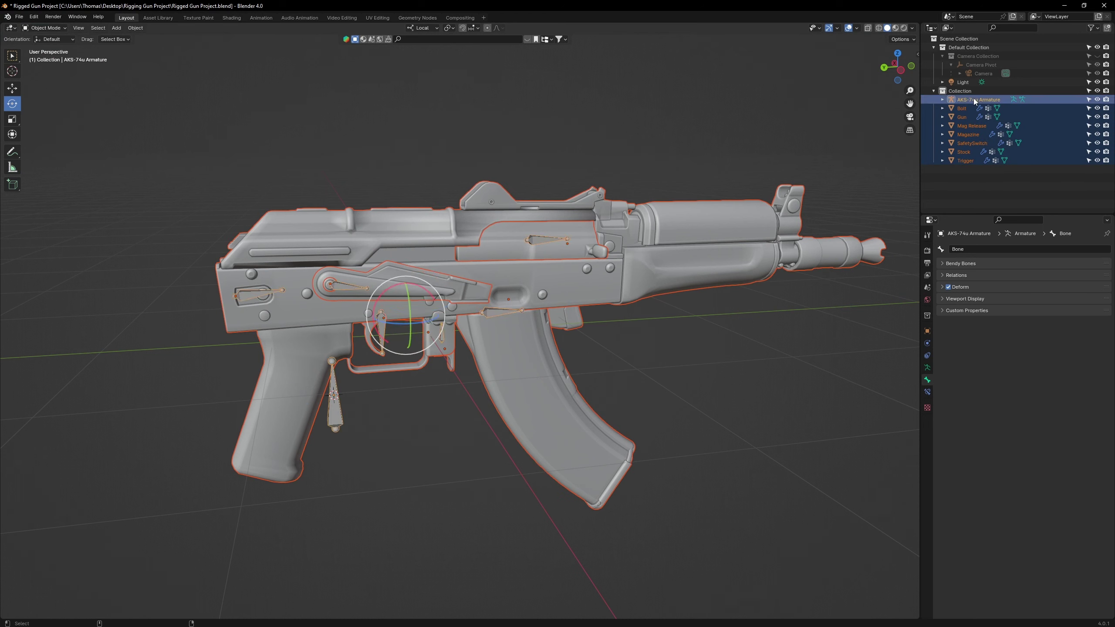
pyautogui.rightClick(505, 269)
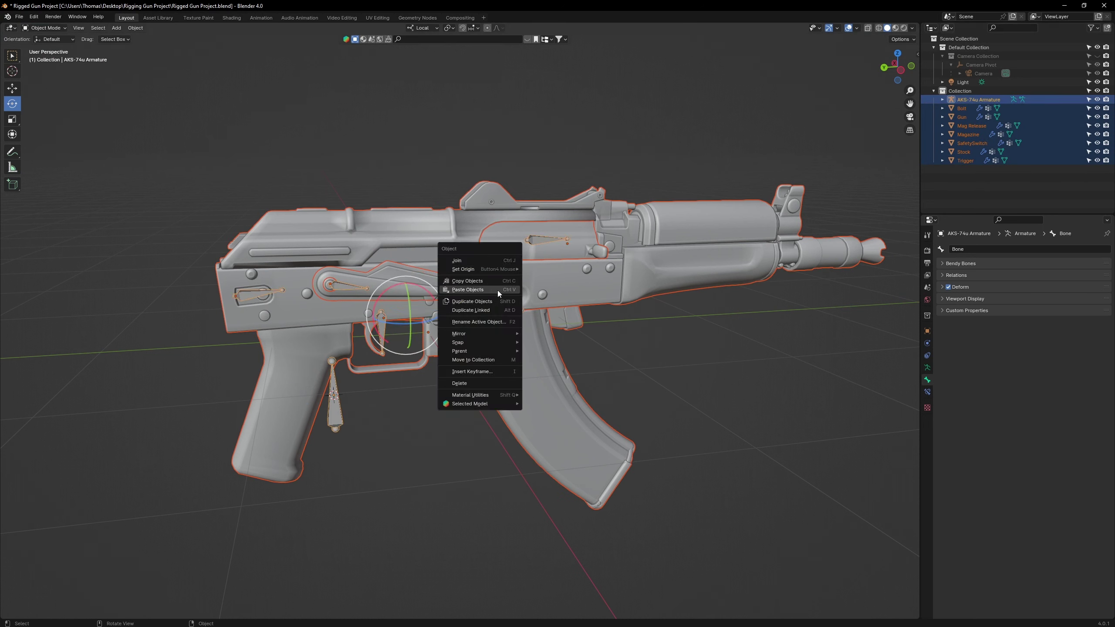
pyautogui.moveTo(501, 351)
pyautogui.click(564, 349)
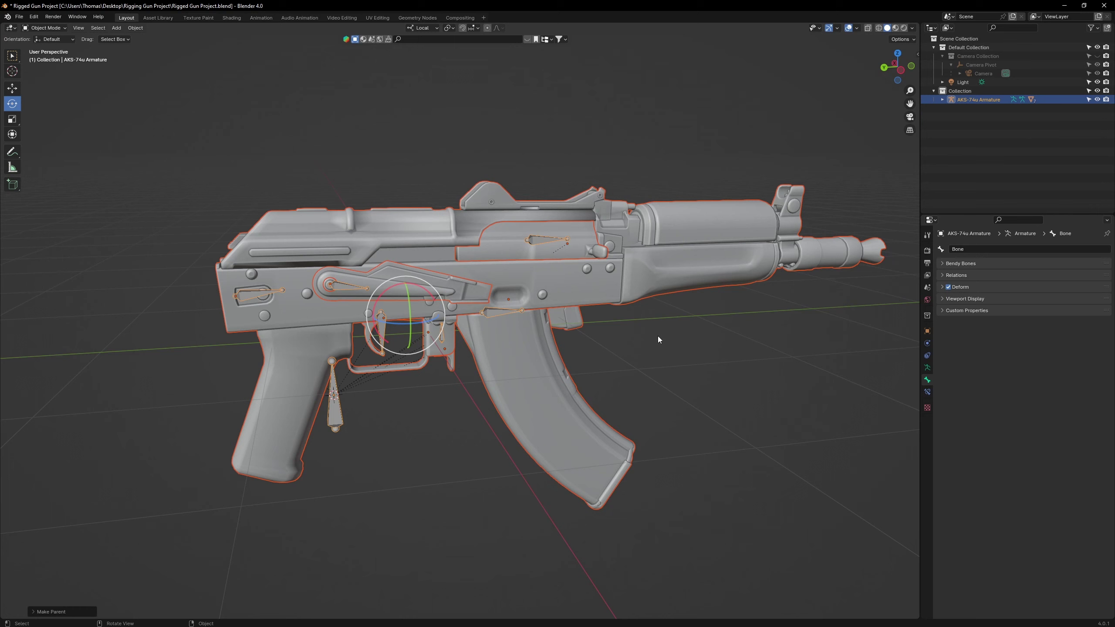
# Step: Test-move the armature about 0.23 m along its local Y axis to check that every part follows
pyautogui.click(658, 337)
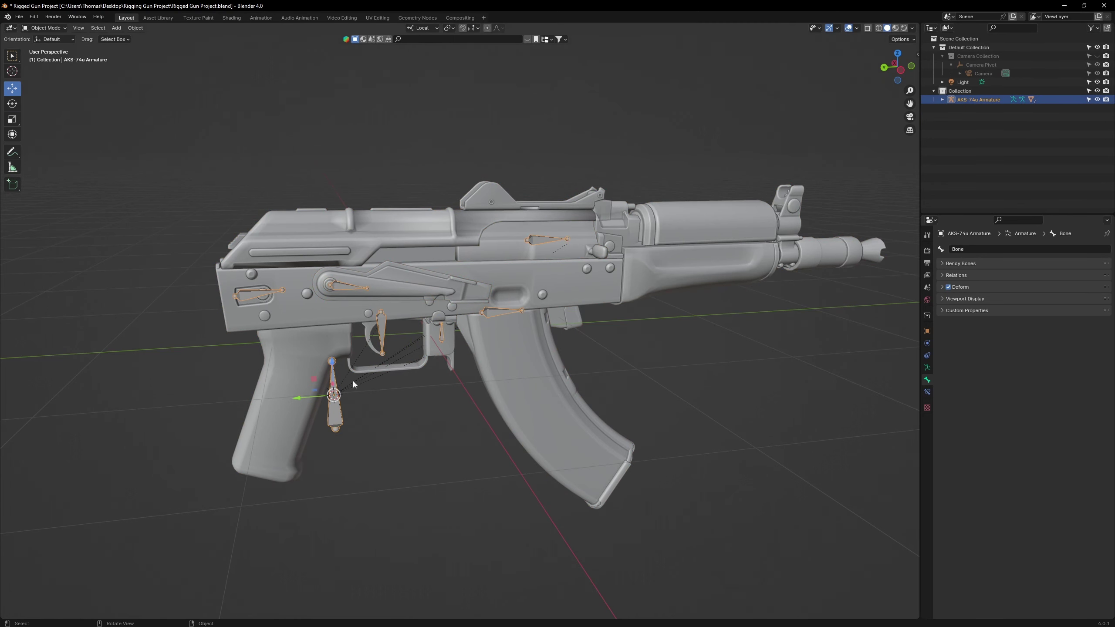
pyautogui.press('g')
pyautogui.press('y')
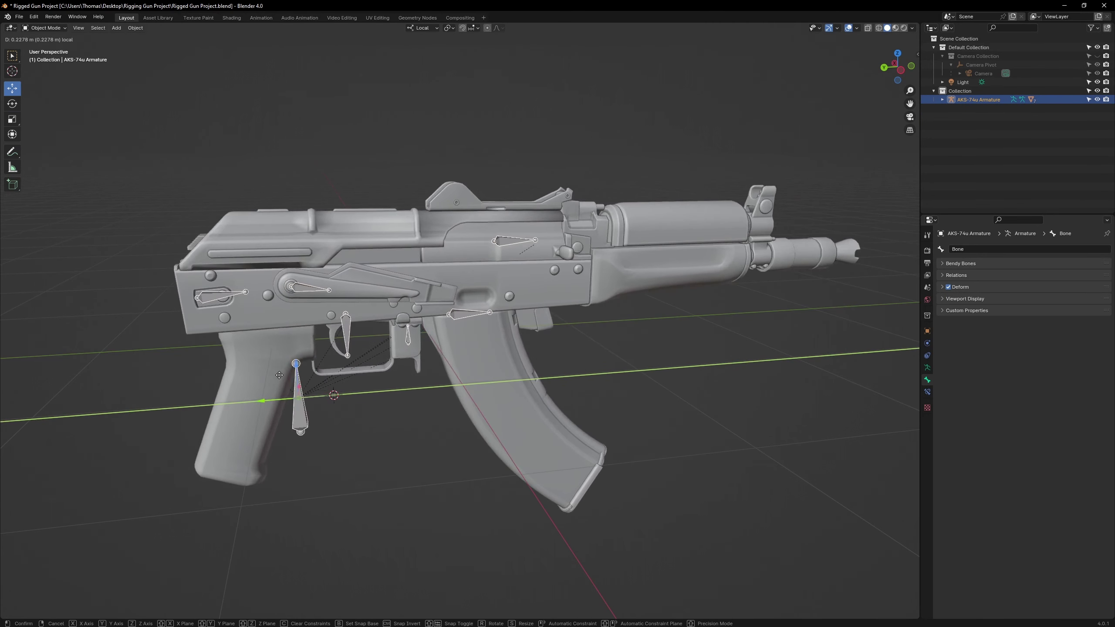
pyautogui.click(279, 375)
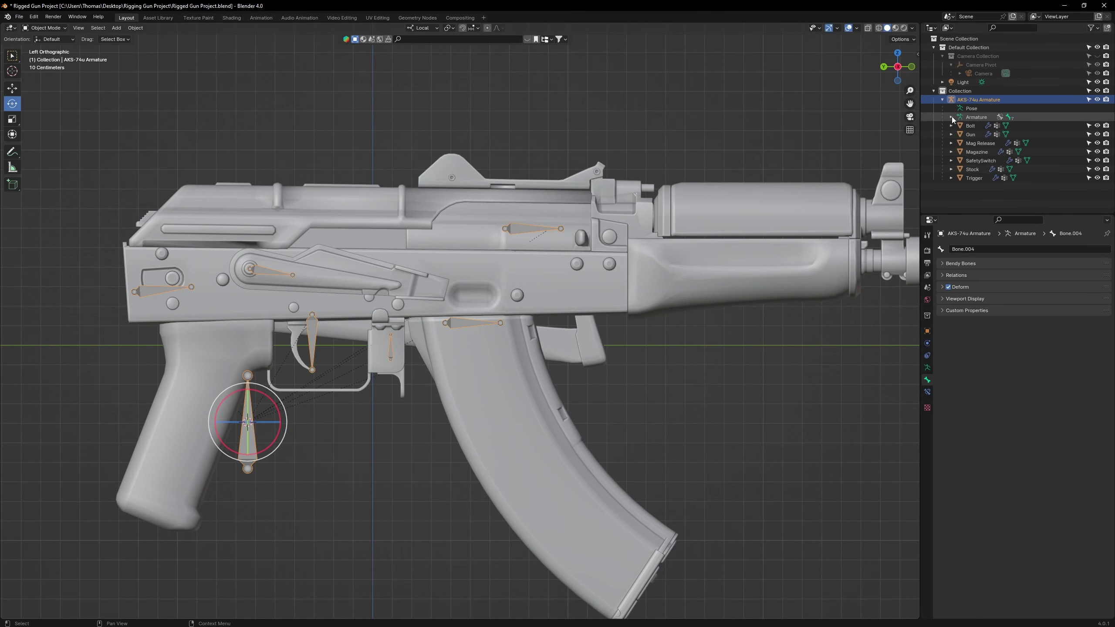
# Step: List the armature's bones, enter Pose Mode, and rename the bolt and magazine bones Bolt and Magazine
pyautogui.click(952, 118)
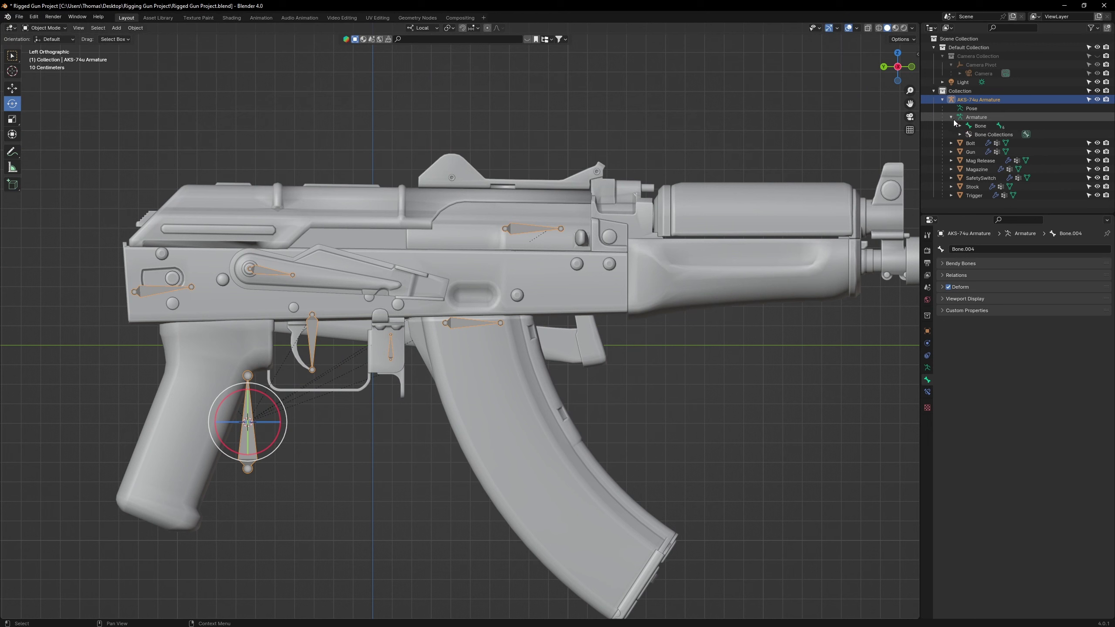
pyautogui.click(960, 126)
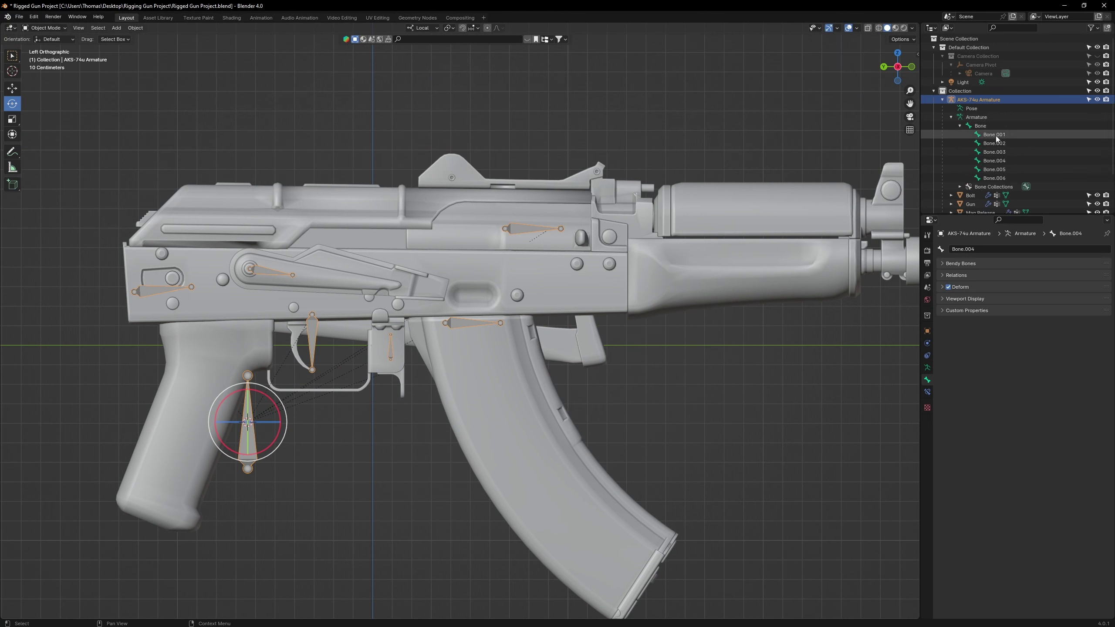
pyautogui.press('Tab')
pyautogui.click(44, 28)
pyautogui.click(60, 57)
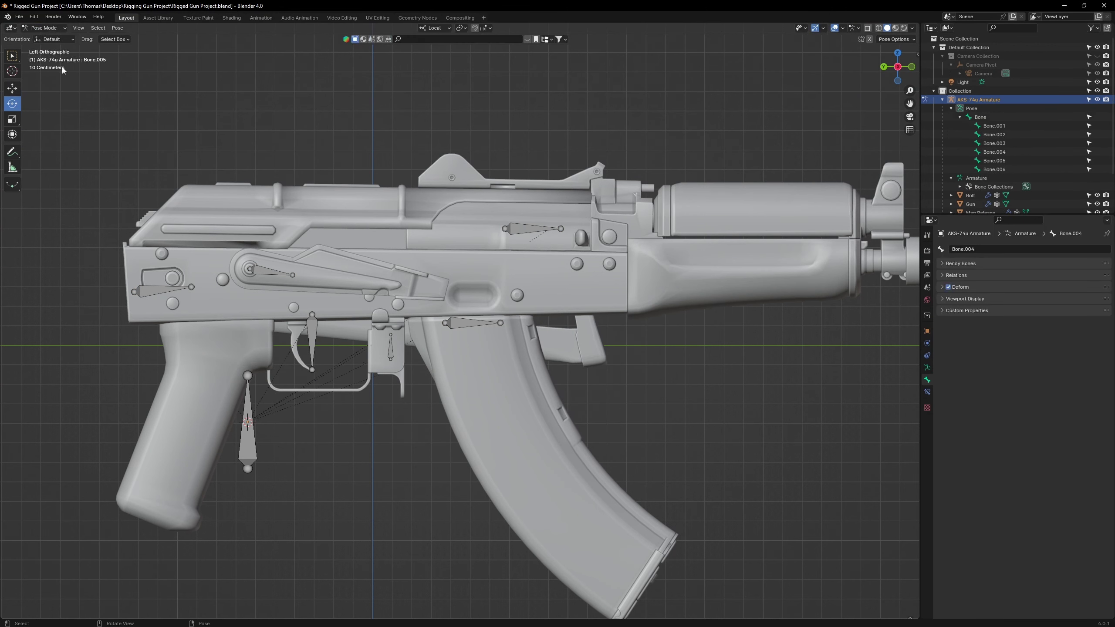
pyautogui.click(532, 229)
pyautogui.click(472, 323)
pyautogui.click(994, 250)
pyautogui.write('Magazine')
pyautogui.press('Return')
# Step: Rename the mag release, trigger, root and safety switch bones Mag Release, Trigger, Base and Safety
pyautogui.click(391, 348)
pyautogui.click(984, 250)
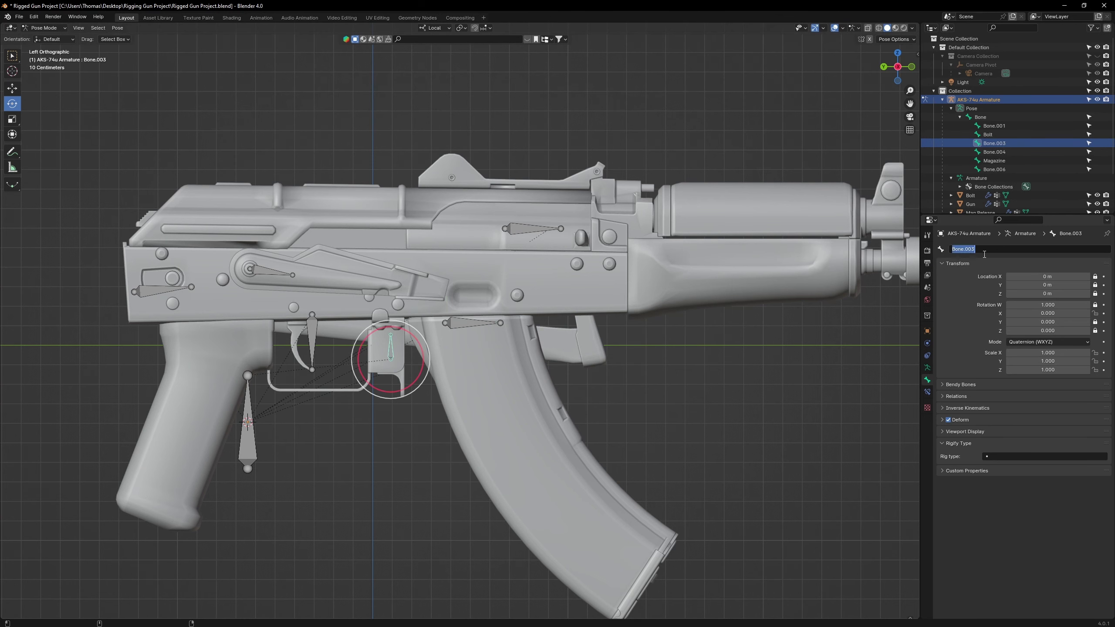
pyautogui.write('Mag Release')
pyautogui.click(313, 343)
pyautogui.click(248, 435)
pyautogui.click(1005, 250)
pyautogui.write('Base')
pyautogui.press('Return')
pyautogui.click(268, 272)
pyautogui.click(996, 250)
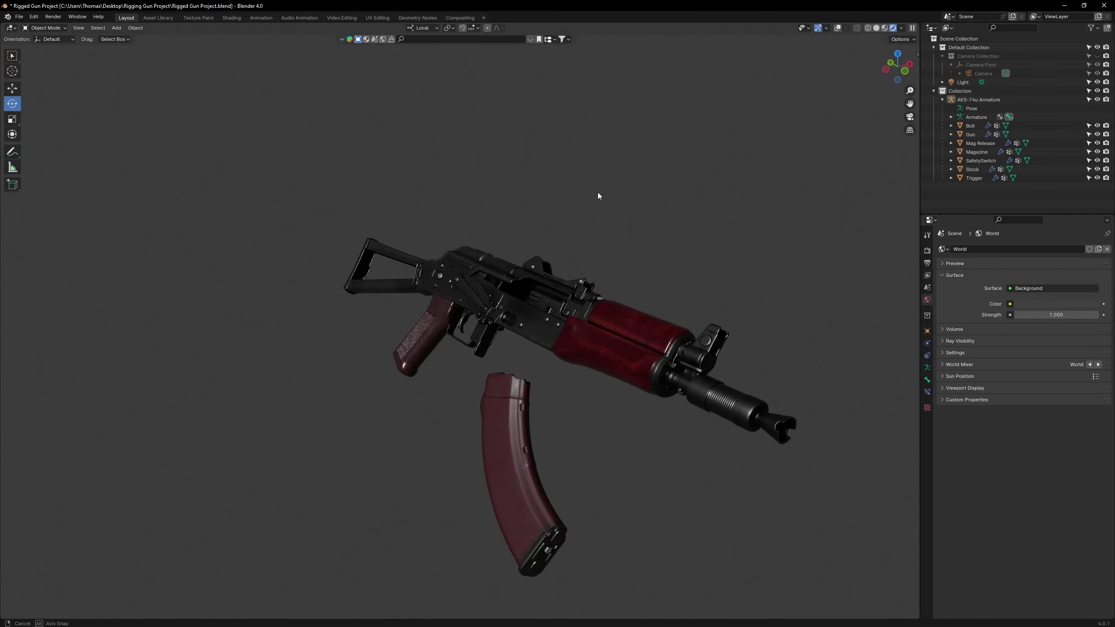
# Step: Inspect the gun around the bolt opening from several angles in rendered viewport shading
pyautogui.moveTo(597, 193)
pyautogui.mouseDown(button='middle')
pyautogui.moveTo(662, 203)
pyautogui.moveTo(694, 192)
pyautogui.moveTo(706, 244)
pyautogui.moveTo(665, 249)
pyautogui.moveTo(624, 220)
pyautogui.mouseUp(button='middle')
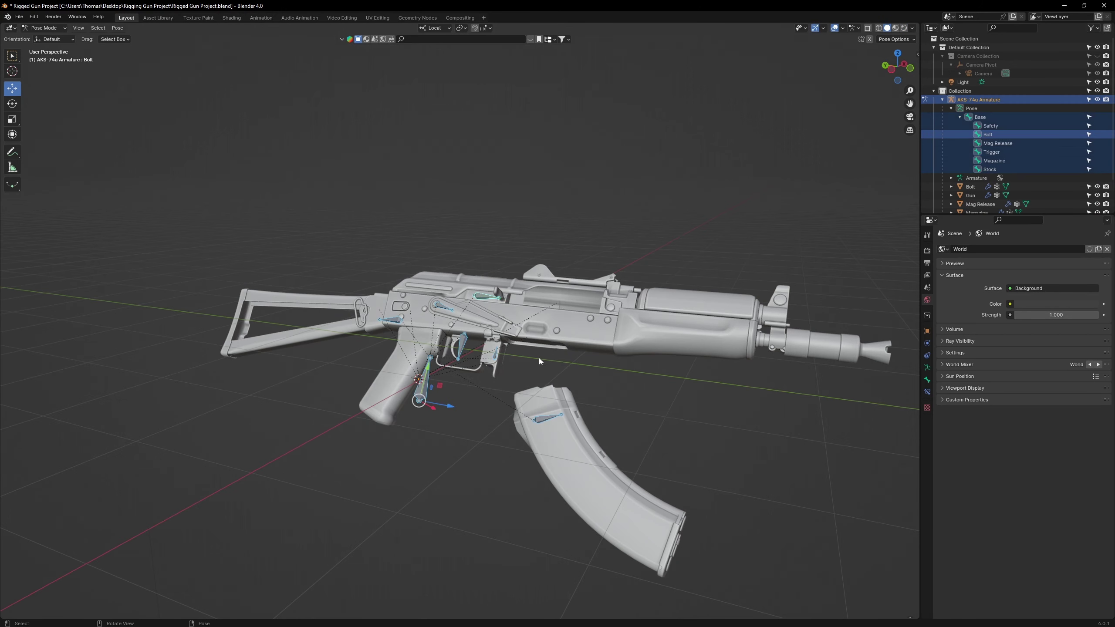
pyautogui.moveTo(538, 357)
pyautogui.mouseDown(button='middle')
pyautogui.moveTo(534, 339)
pyautogui.moveTo(561, 330)
pyautogui.moveTo(544, 336)
pyautogui.mouseUp(button='middle')
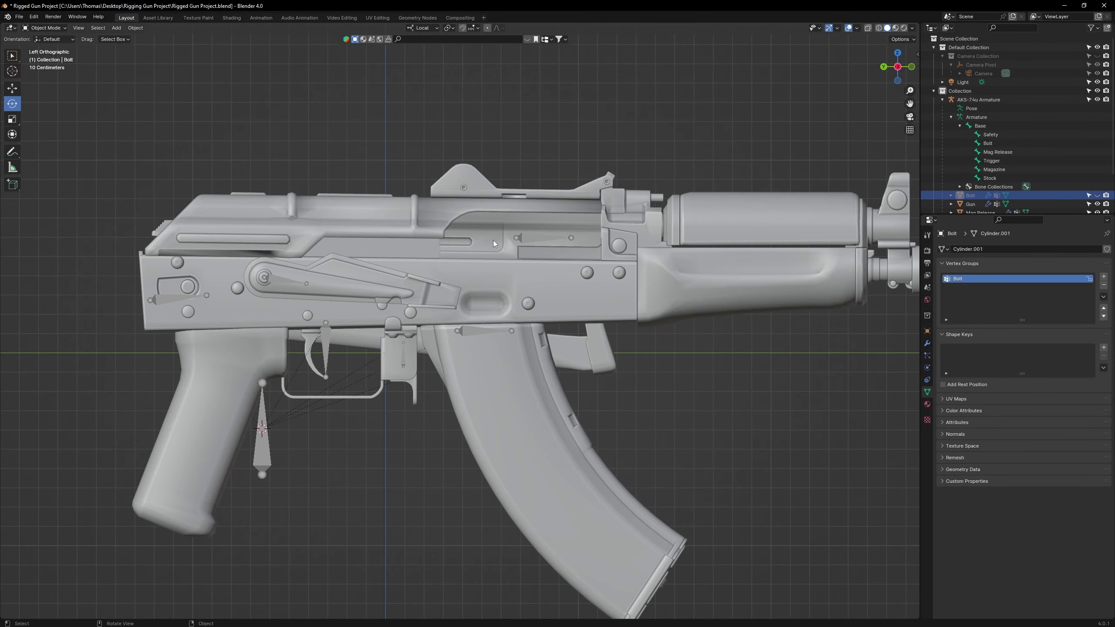
pyautogui.moveTo(493, 251); pyautogui.dragTo(446, 257, button='middle')
pyautogui.click(904, 28)
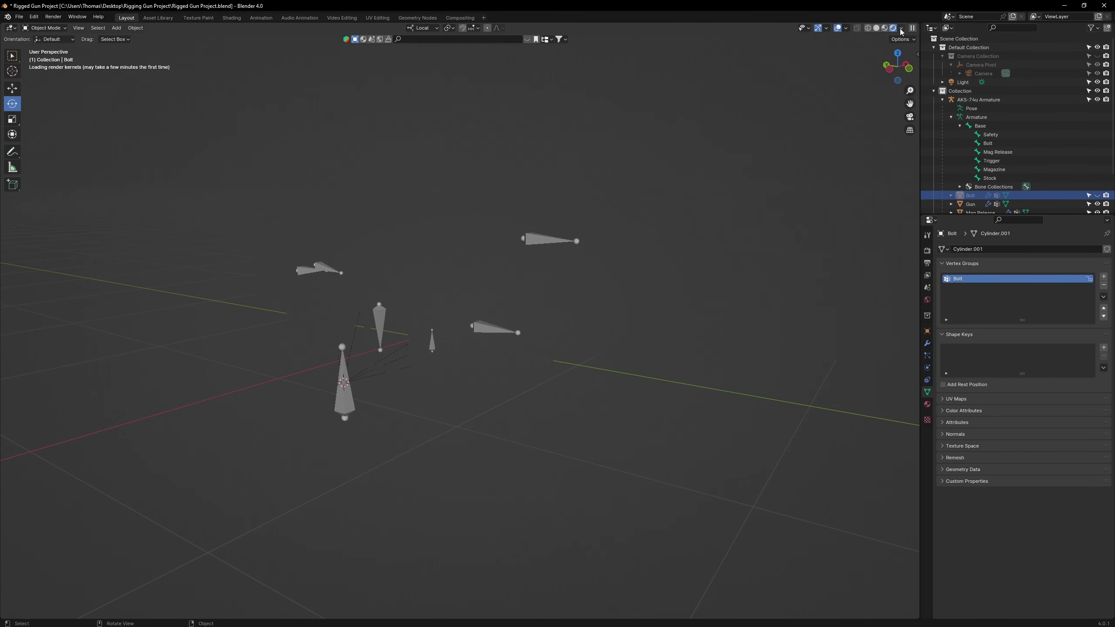
pyautogui.moveTo(406, 247); pyautogui.dragTo(565, 233, button='middle')
pyautogui.click(542, 233)
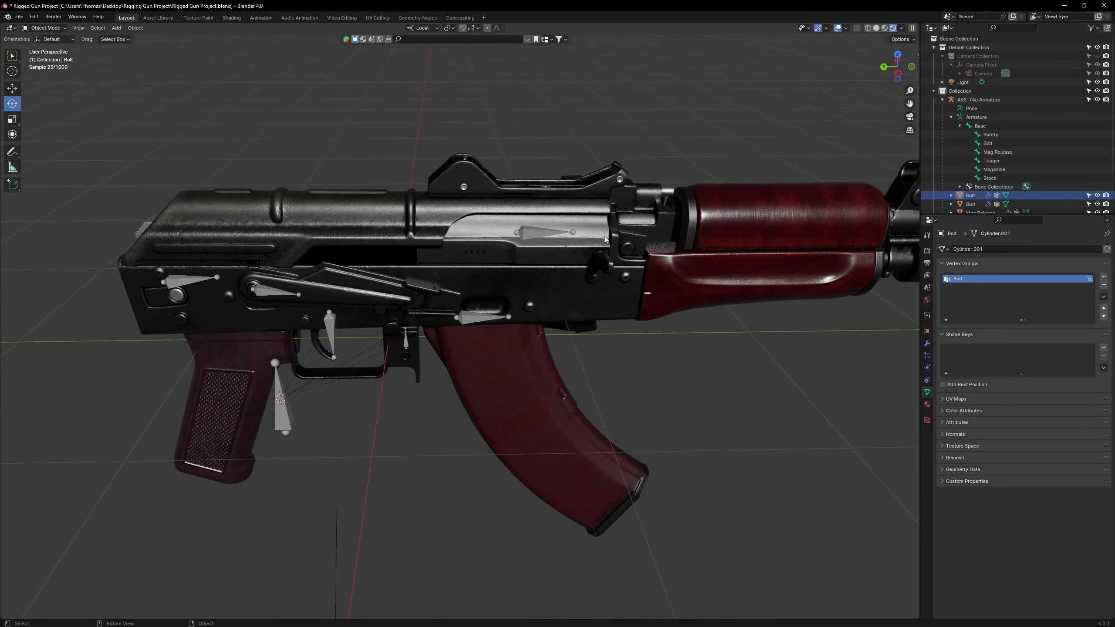
# Step: Test-slide the Bolt bone rearward along its local Y axis in Pose Mode and examine the ejection opening
pyautogui.hotkey('ctrl', 'Tab')
pyautogui.press('g')
pyautogui.press('y')
pyautogui.click(446, 237)
pyautogui.moveTo(589, 231); pyautogui.dragTo(520, 223, button='middle')
pyautogui.scroll(2, 526, 243)
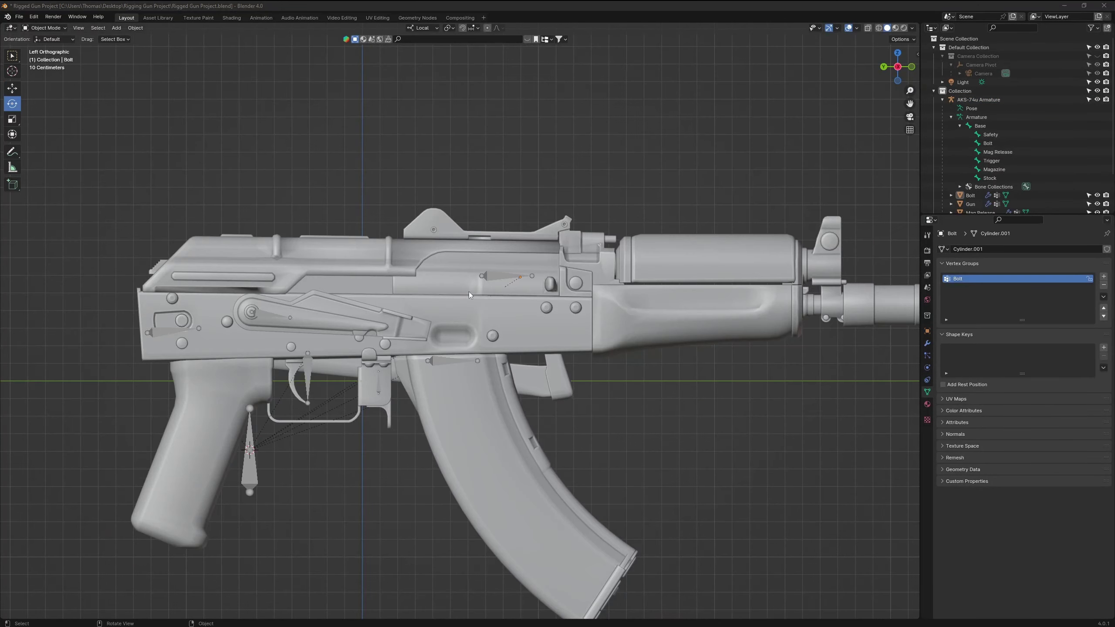
# Step: Hide the bolt and separate the linked flat panel behind the ejection opening from the Gun mesh
pyautogui.click(524, 274)
pyautogui.scroll(3, 449, 278)
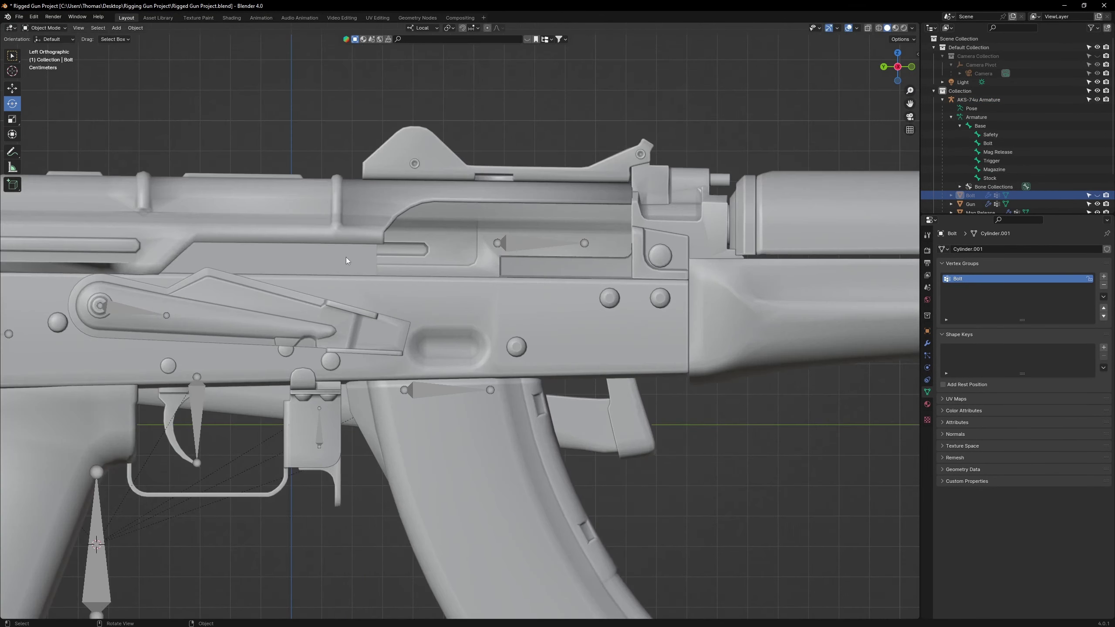
pyautogui.click(346, 257)
pyautogui.keyDown('shift'); pyautogui.moveTo(353, 247); pyautogui.dragTo(511, 287, button='middle'); pyautogui.keyUp('shift')
pyautogui.press('Tab')
pyautogui.click(516, 299)
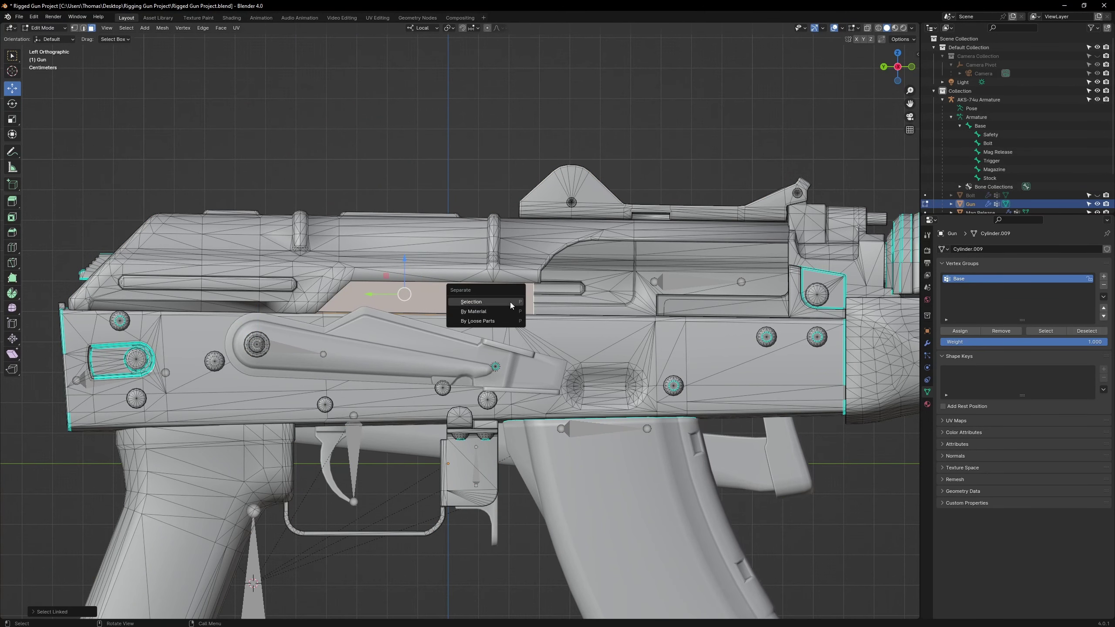
pyautogui.click(510, 302)
pyautogui.press('Tab')
# Step: Extend the separated panel's front vertices about 0.8 m along local Y to the opening's front end and lower them about 0.007 m
pyautogui.click(509, 301)
pyautogui.press('Tab')
pyautogui.press('1')
pyautogui.hotkey('alt', 'z')
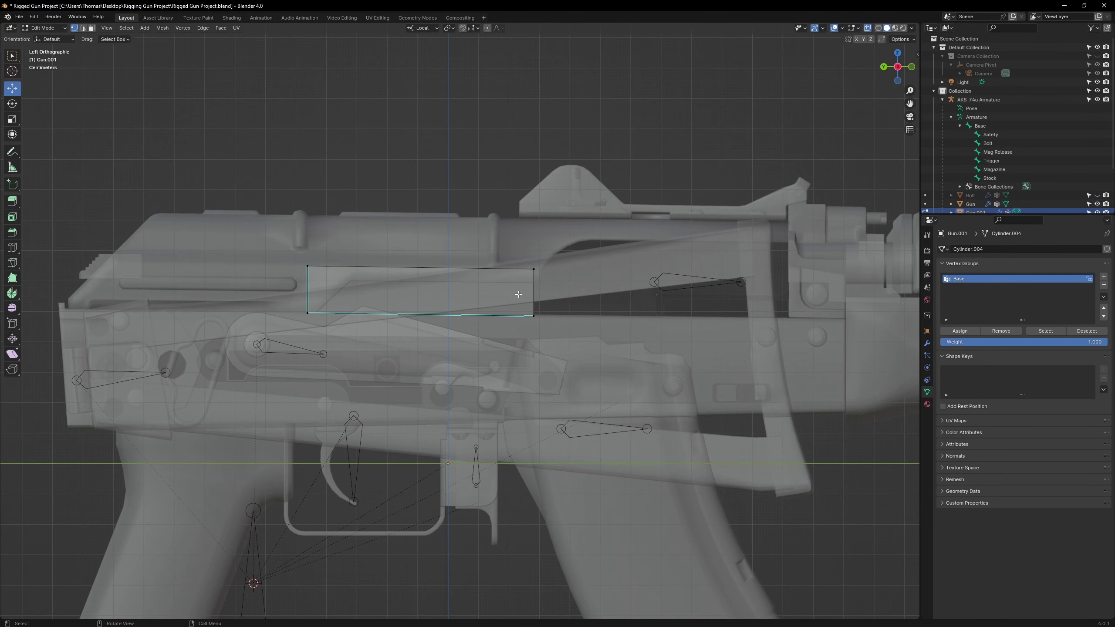
pyautogui.moveTo(520, 253); pyautogui.dragTo(581, 319)
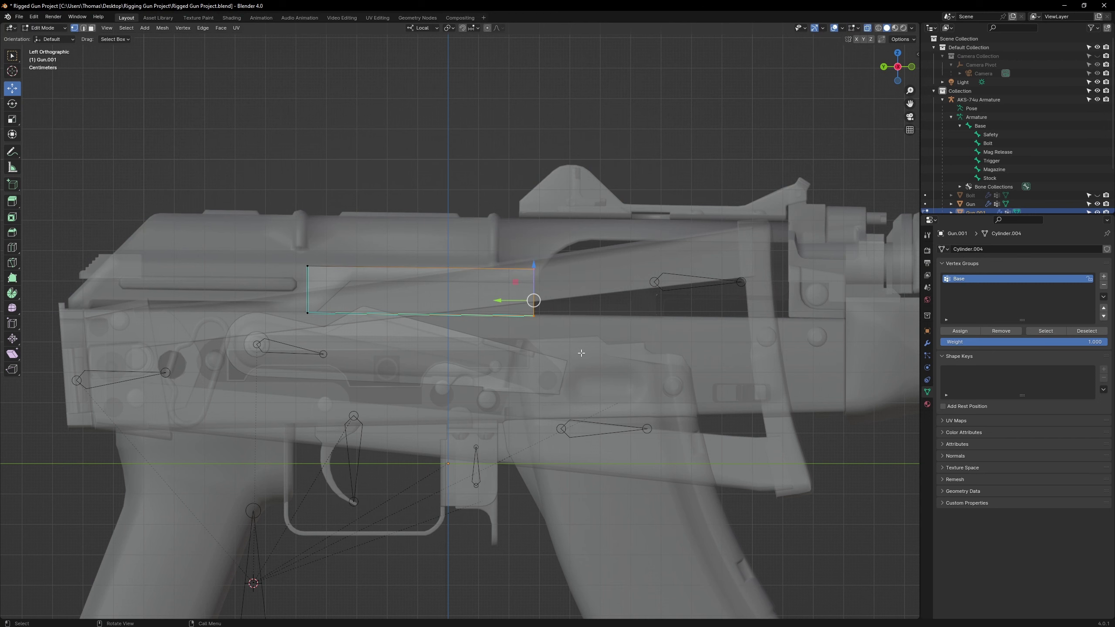
pyautogui.hotkey('alt', 'z')
pyautogui.moveTo(581, 353); pyautogui.dragTo(474, 307, button='middle')
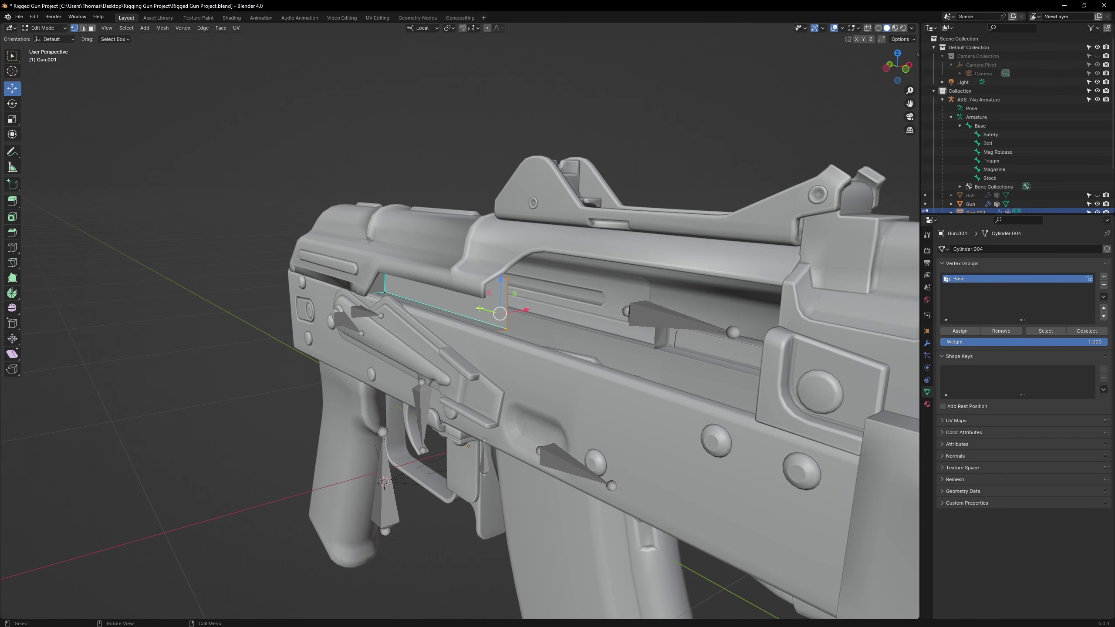
pyautogui.moveTo(480, 308); pyautogui.dragTo(740, 370)
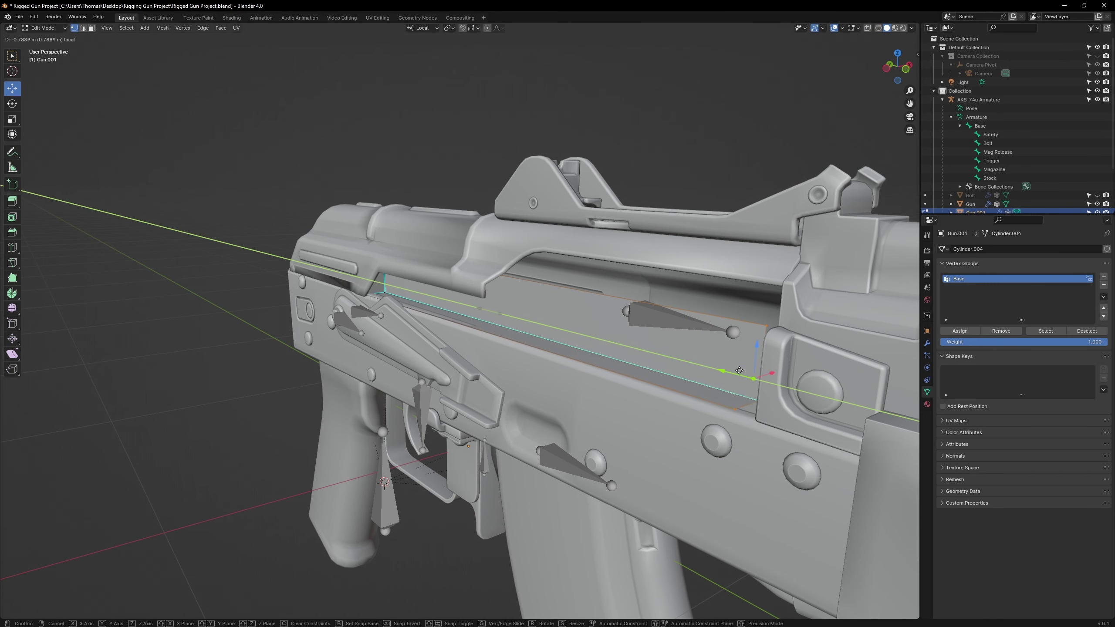
pyautogui.moveTo(800, 267); pyautogui.dragTo(800, 270)
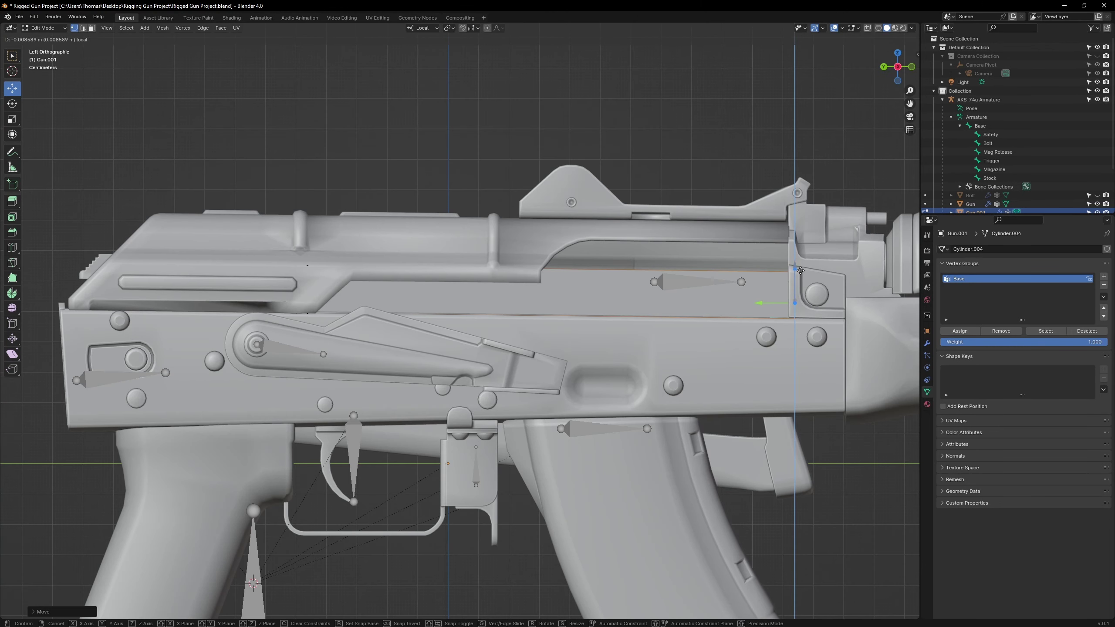
# Step: Raise the panel's top edge about 0.12 m along local Z
pyautogui.hotkey('alt', 'z')
pyautogui.click(620, 270)
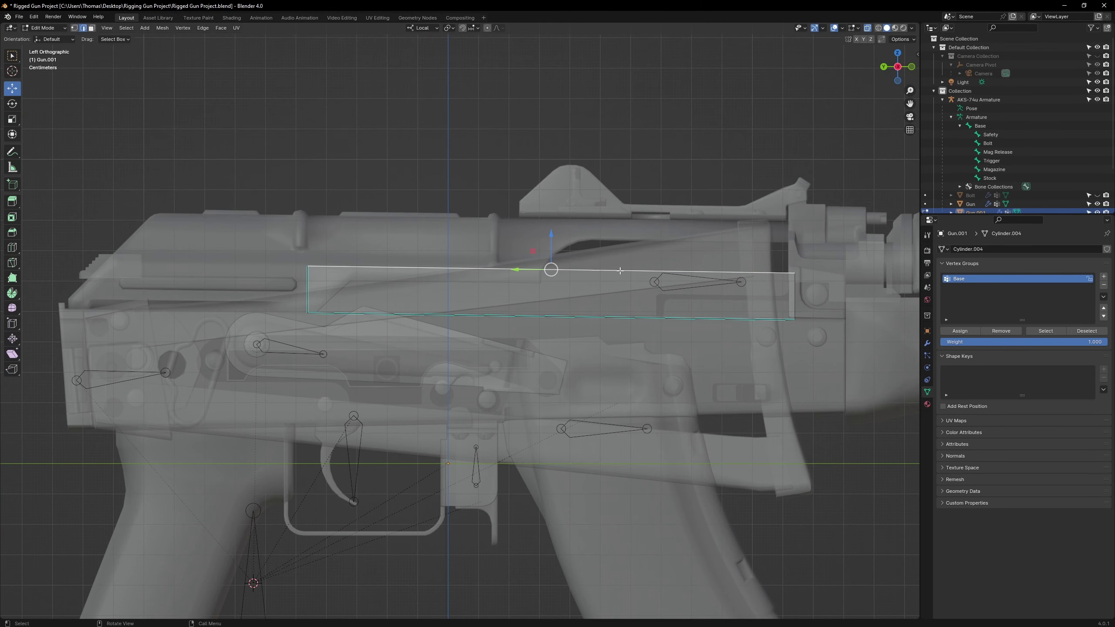
pyautogui.moveTo(549, 244); pyautogui.dragTo(488, 223)
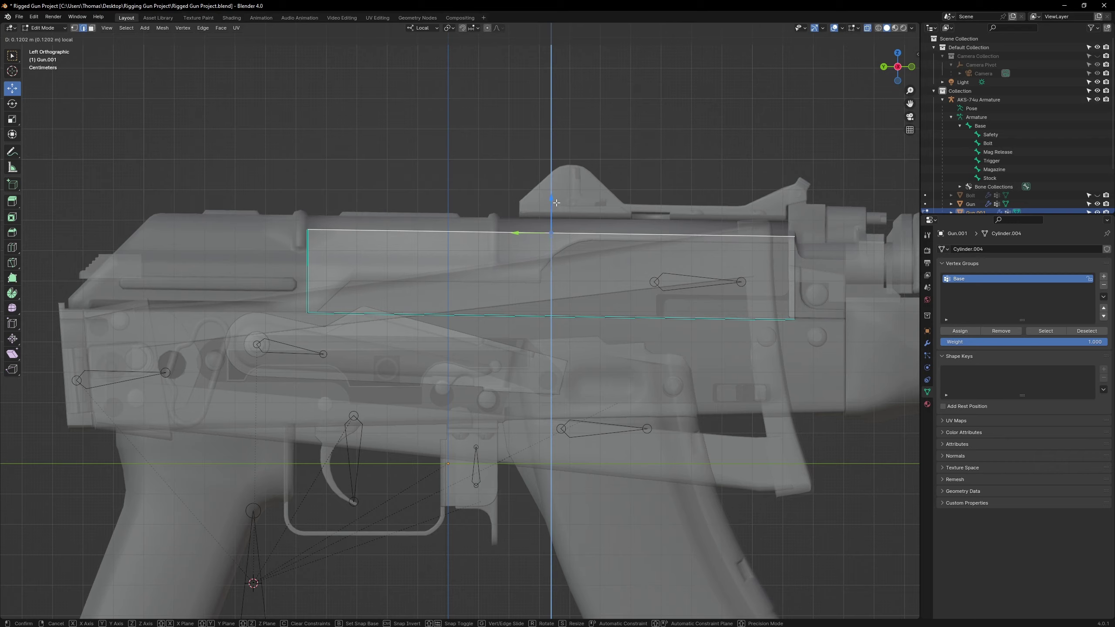
pyautogui.hotkey('alt', 'z')
pyautogui.moveTo(487, 223); pyautogui.dragTo(430, 277, button='middle')
pyautogui.scroll(2, 423, 282)
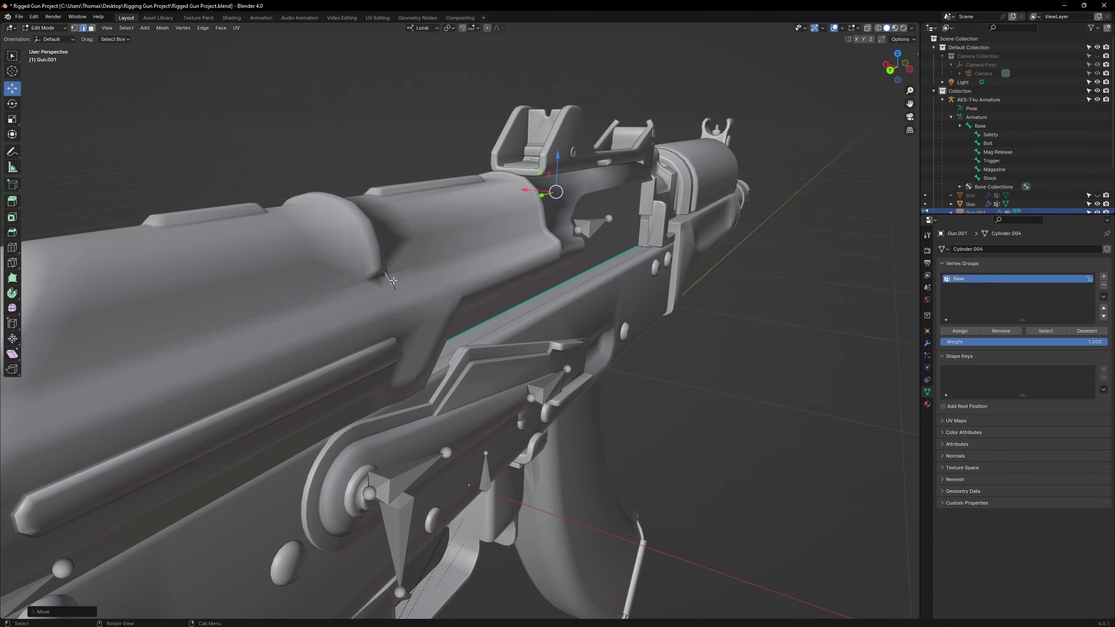
# Step: Lower the top vertex of the panel's short rear flange along local Z
pyautogui.moveTo(517, 253); pyautogui.dragTo(411, 247, button='middle')
pyautogui.press('1')
pyautogui.hotkey('alt', 'z')
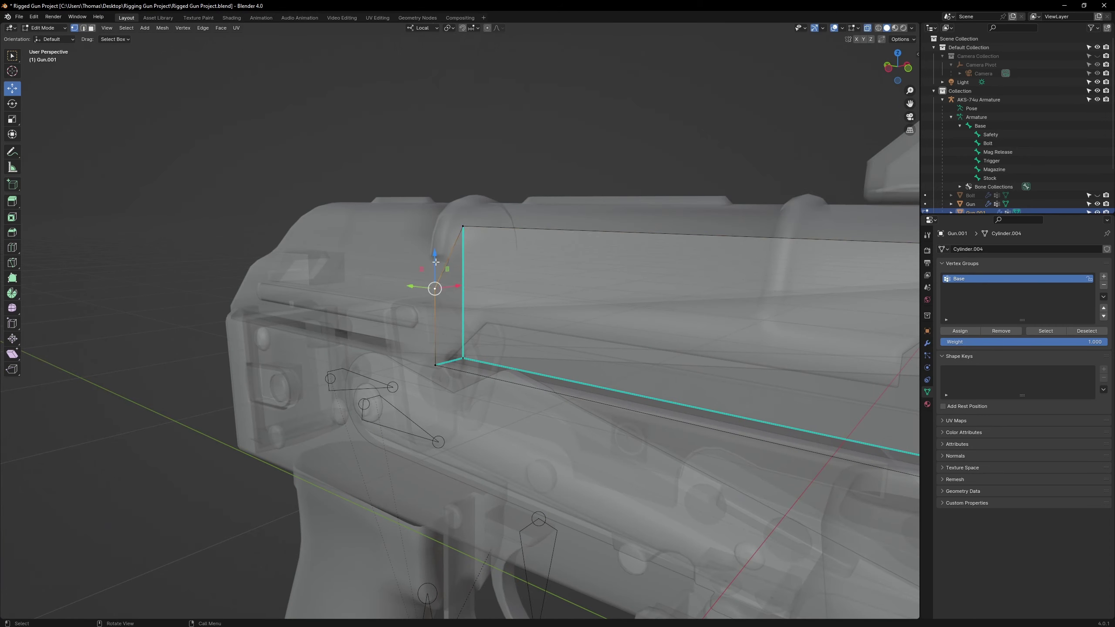
pyautogui.moveTo(435, 262); pyautogui.dragTo(444, 321)
pyautogui.hotkey('alt', 'z')
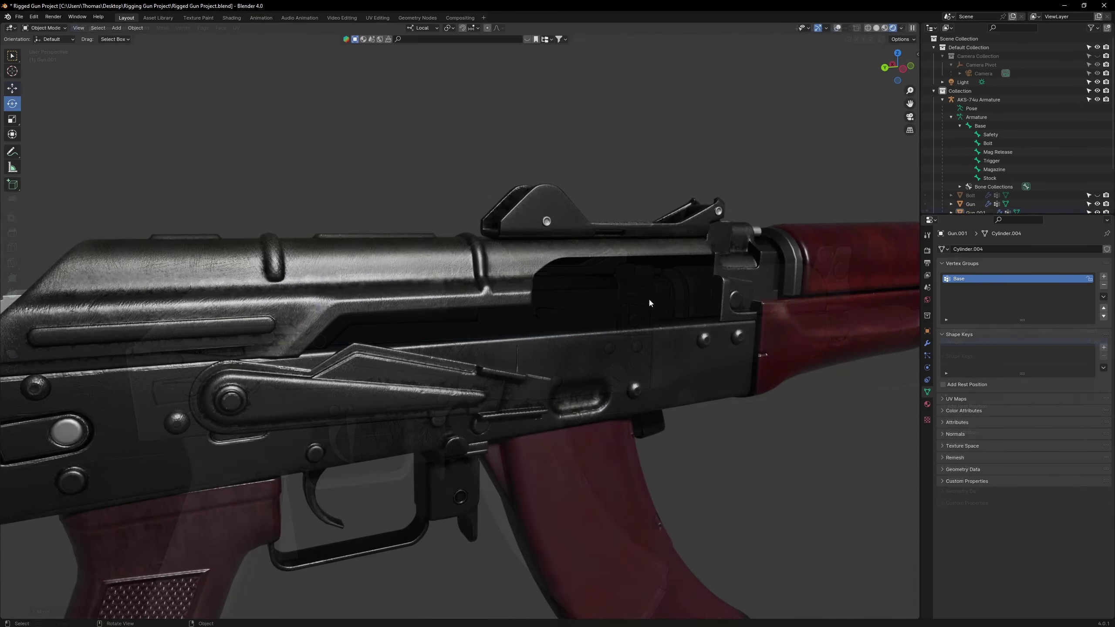
# Step: Examine the specular settings of the panel's black Null.001 material in rendered shading
pyautogui.click(648, 298)
pyautogui.click(928, 404)
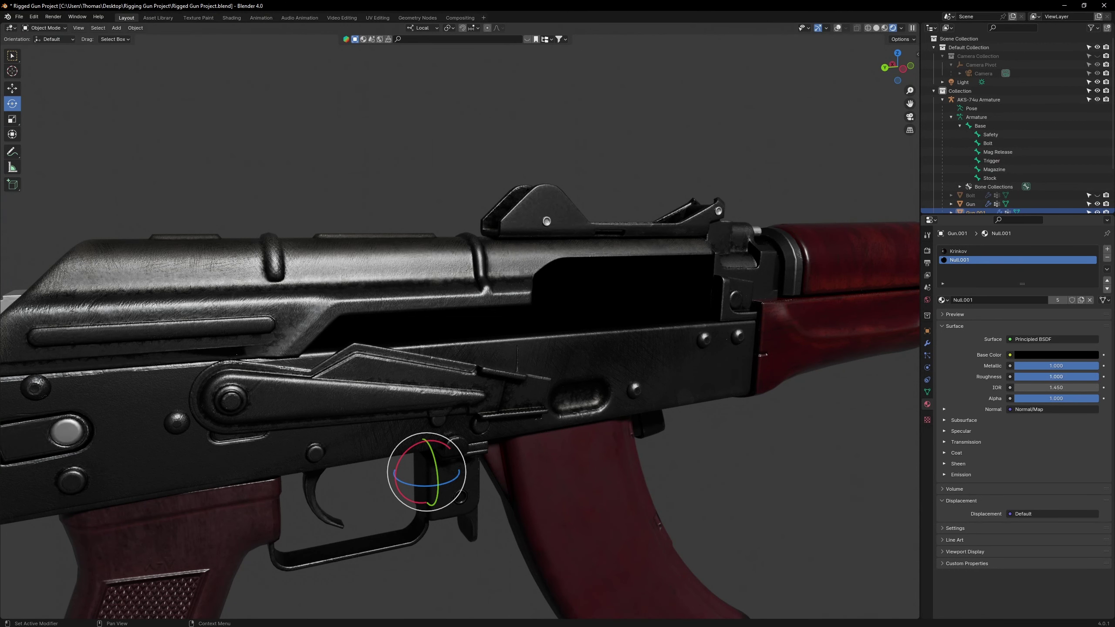
pyautogui.click(969, 432)
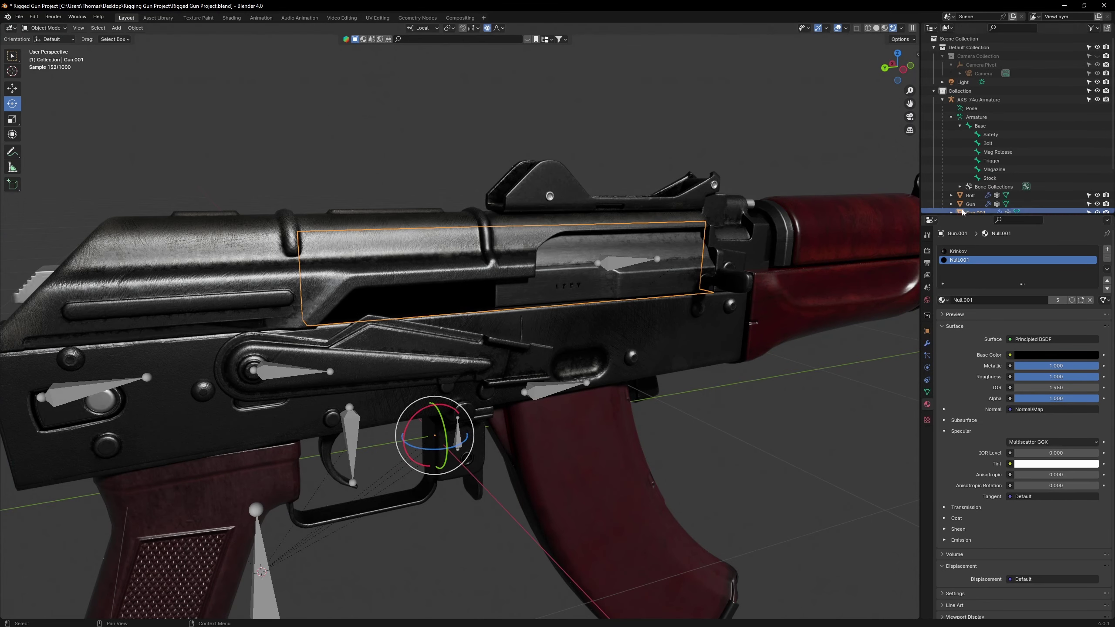
# Step: Try to join the separated panel Gun.001 with the Gun mesh as the active object
pyautogui.keyDown('ctrl'); pyautogui.click(971, 204); pyautogui.keyUp('ctrl')
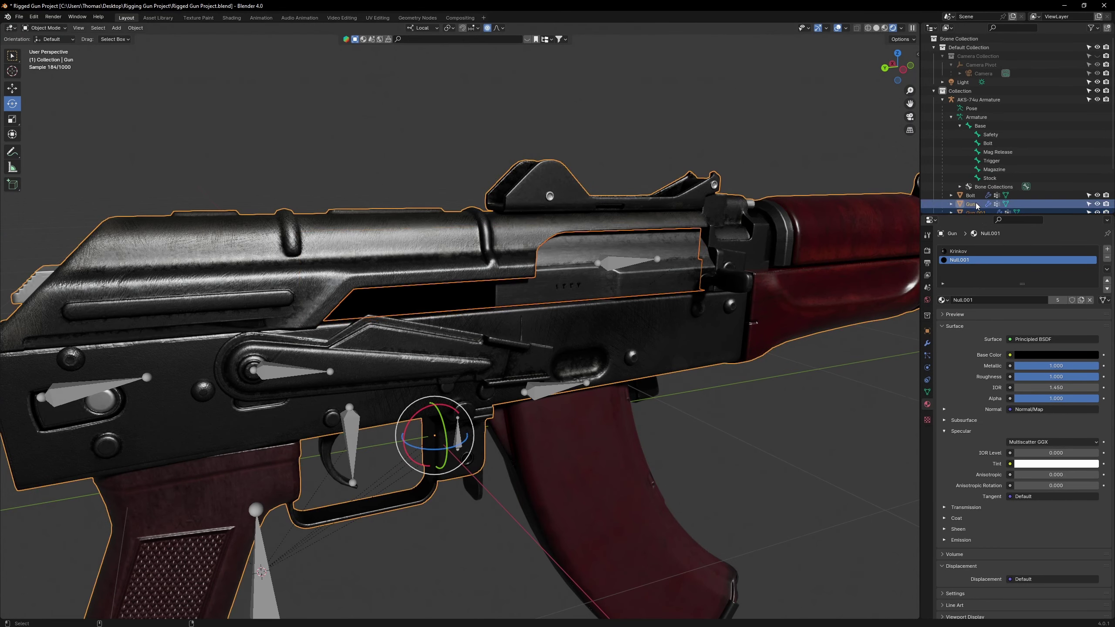
pyautogui.rightClick(558, 336)
pyautogui.click(566, 362)
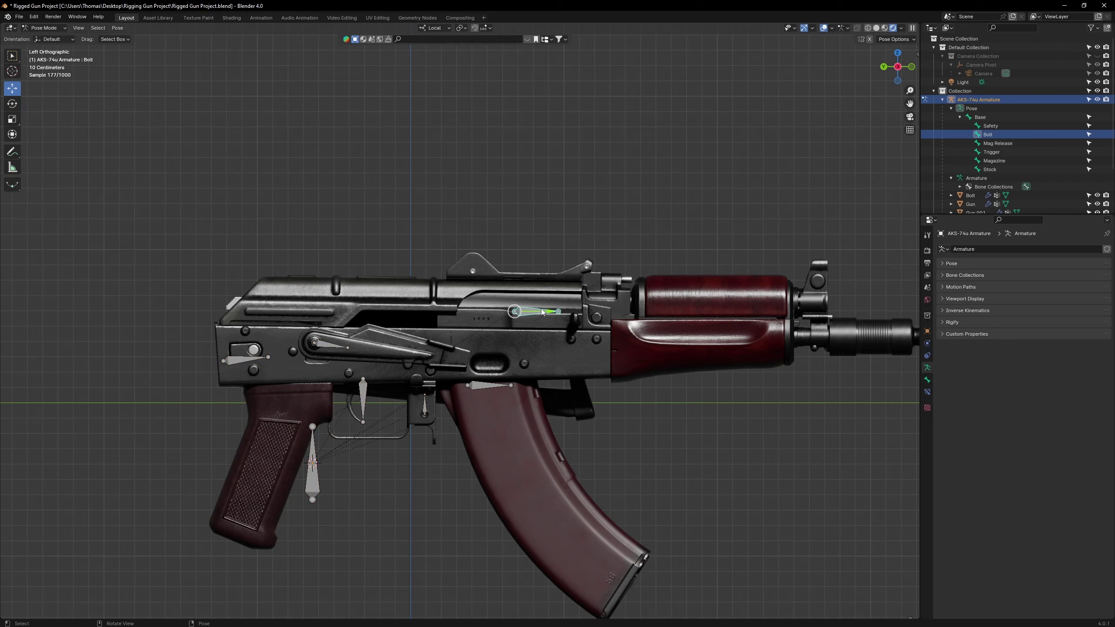
# Step: Test-slide the Bolt bone rearward again and toggle the overlays to check the filled opening
pyautogui.moveTo(541, 312); pyautogui.dragTo(453, 312)
pyautogui.hotkey('alt', 'shift', 'z')
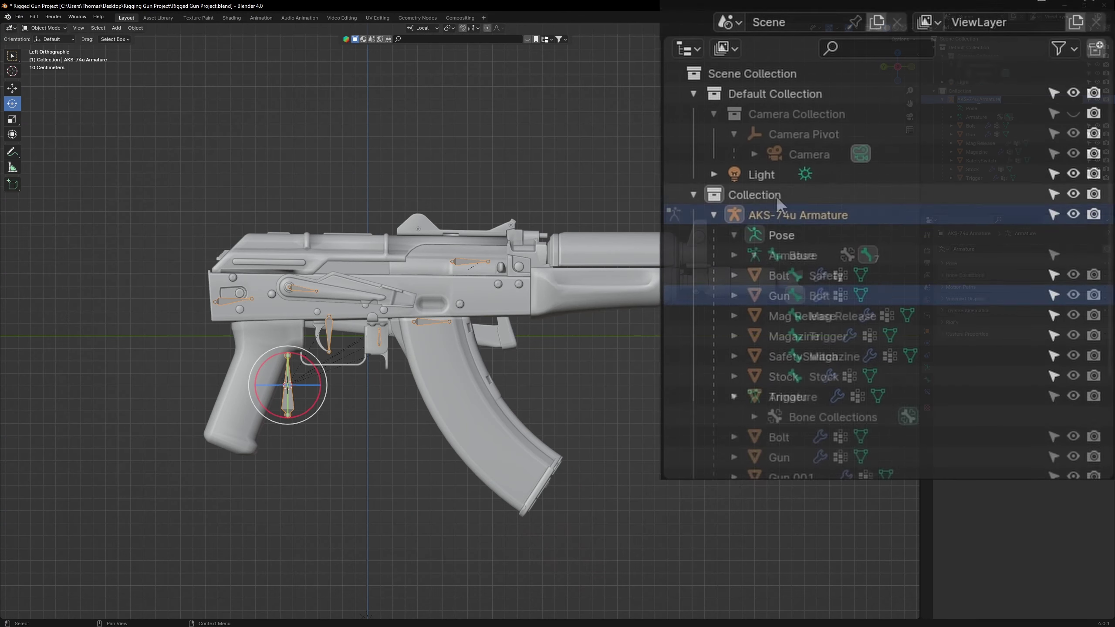
# Step: Rename the gun's main collection as AKS-74u Collection, reusing the prefix from the armature's name
pyautogui.click(968, 99)
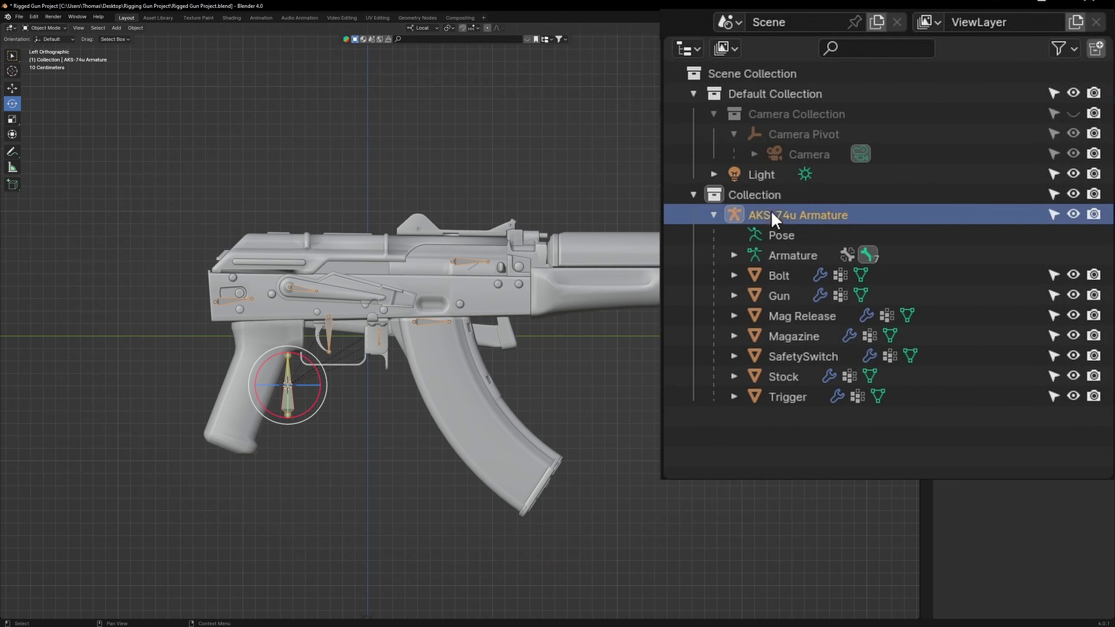
pyautogui.doubleClick(772, 212)
pyautogui.moveTo(798, 216); pyautogui.dragTo(711, 224)
pyautogui.hotkey('ctrl', 'c')
pyautogui.click(763, 190)
pyautogui.doubleClick(763, 191)
pyautogui.hotkey('ctrl', 'v')
pyautogui.write('Collec')
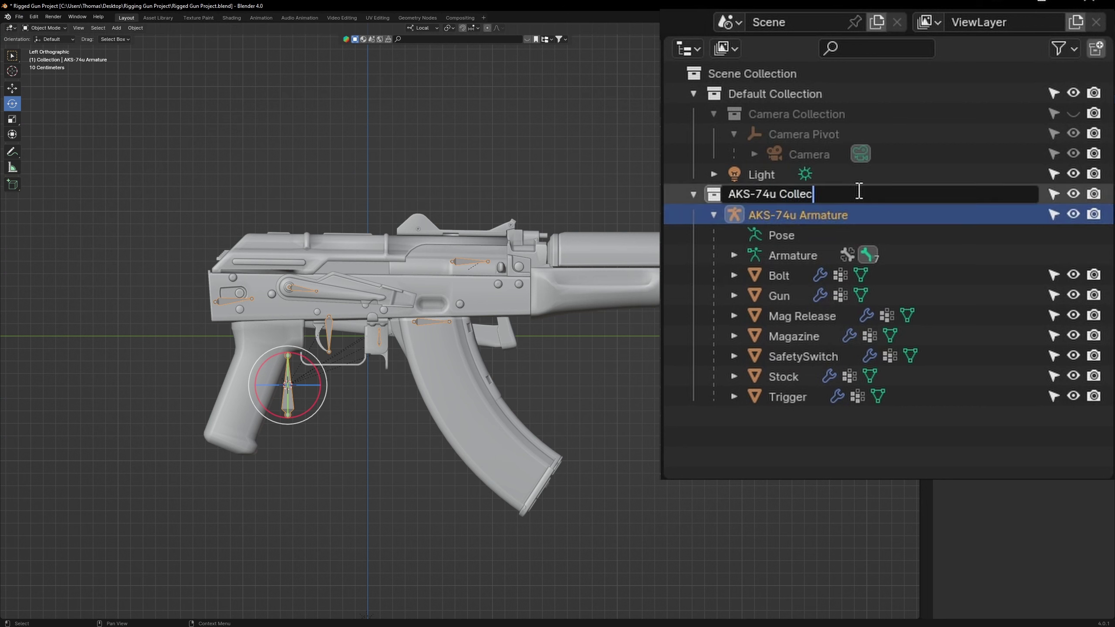
pyautogui.write('tion')
pyautogui.press('Return')
# Step: Create a new collection inside AKS-74u Collection and move all seven gun part meshes, Bolt through Trigger, into it
pyautogui.click(1096, 48)
pyautogui.click(779, 292)
pyautogui.keyDown('shift'); pyautogui.click(793, 425); pyautogui.keyUp('shift')
pyautogui.moveTo(793, 425); pyautogui.dragTo(909, 214)
pyautogui.click(714, 377)
pyautogui.click(713, 215)
# Step: Rename the new nested collection as AKS-74u Parts
pyautogui.doubleClick(798, 214)
pyautogui.press('BackSpace')
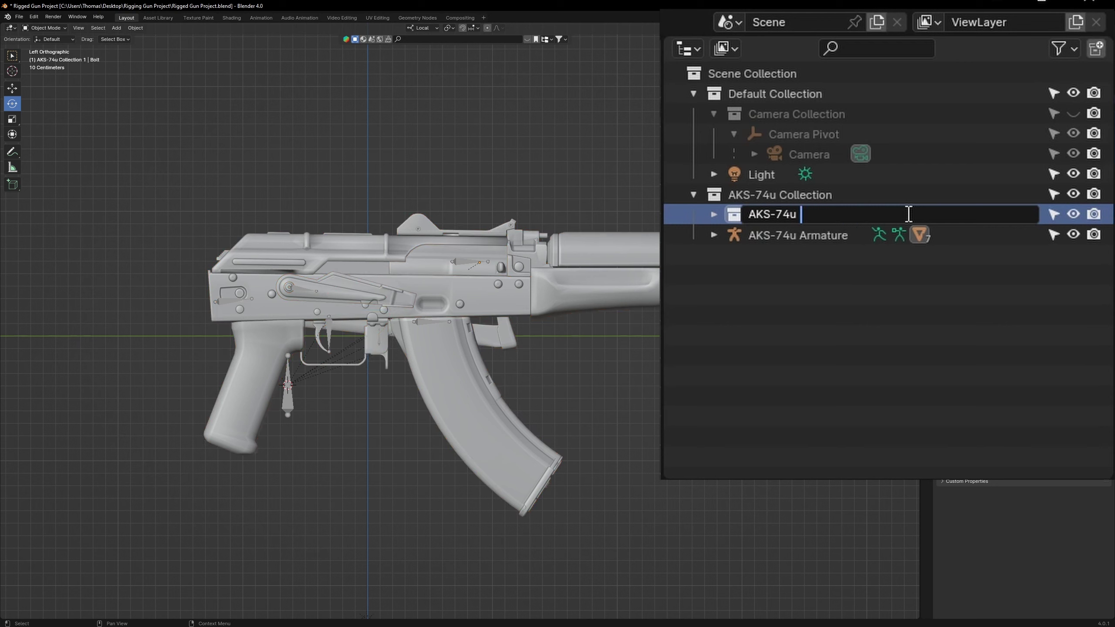
pyautogui.write('Parts')
pyautogui.press('Return')
# Step: Disable selection for the AKS-74u Parts collection and select the armature at the bolt bone
pyautogui.click(1054, 215)
pyautogui.click(460, 259)
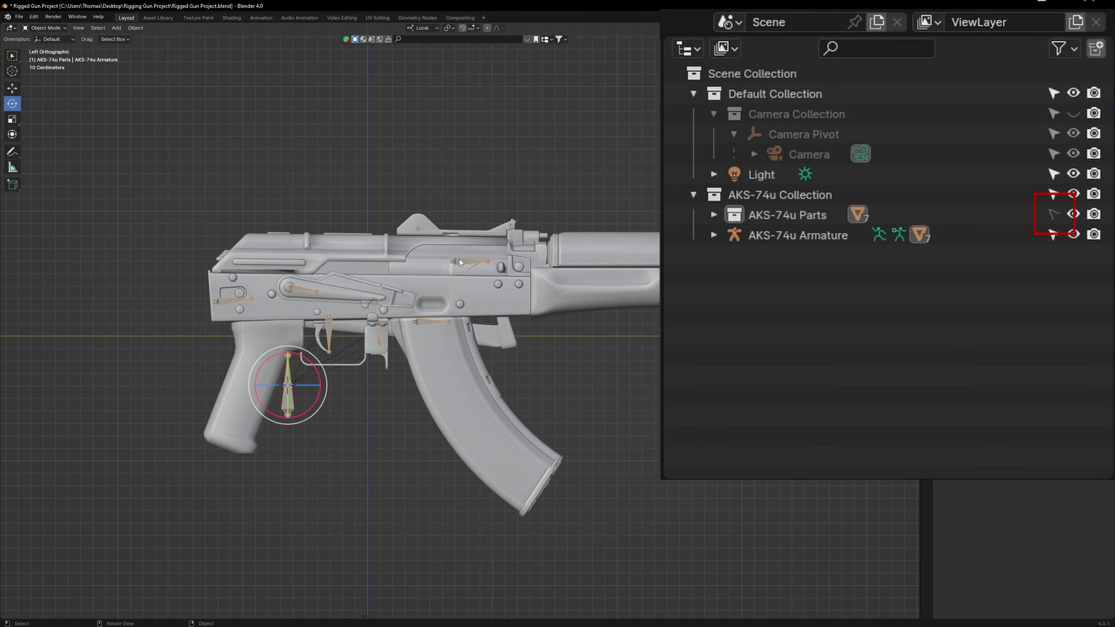
pyautogui.moveTo(459, 259); pyautogui.dragTo(521, 285, button='middle')
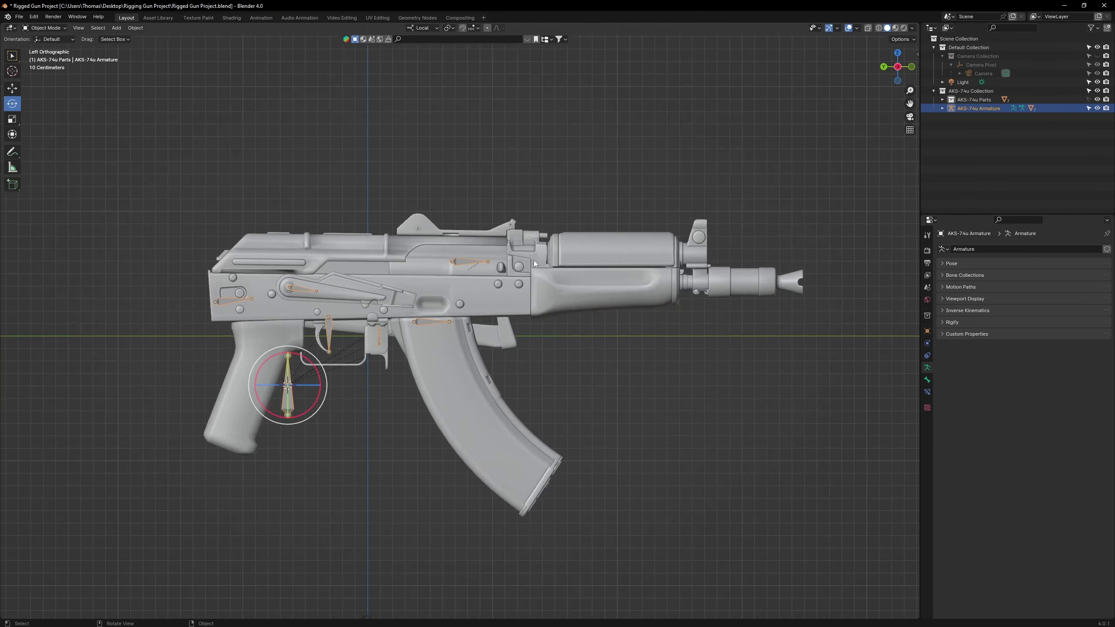